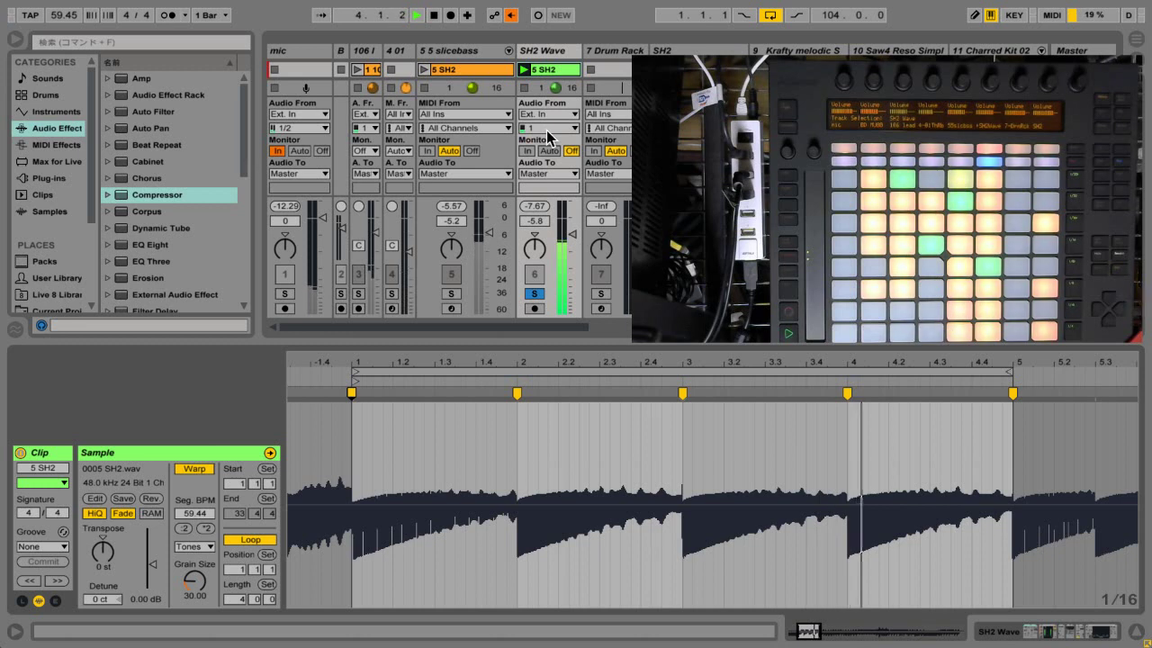
Step: Hide the mixer's In/Out section and select the 5 SH2 clip in the SH2 Wave track
key(super+alt+i)
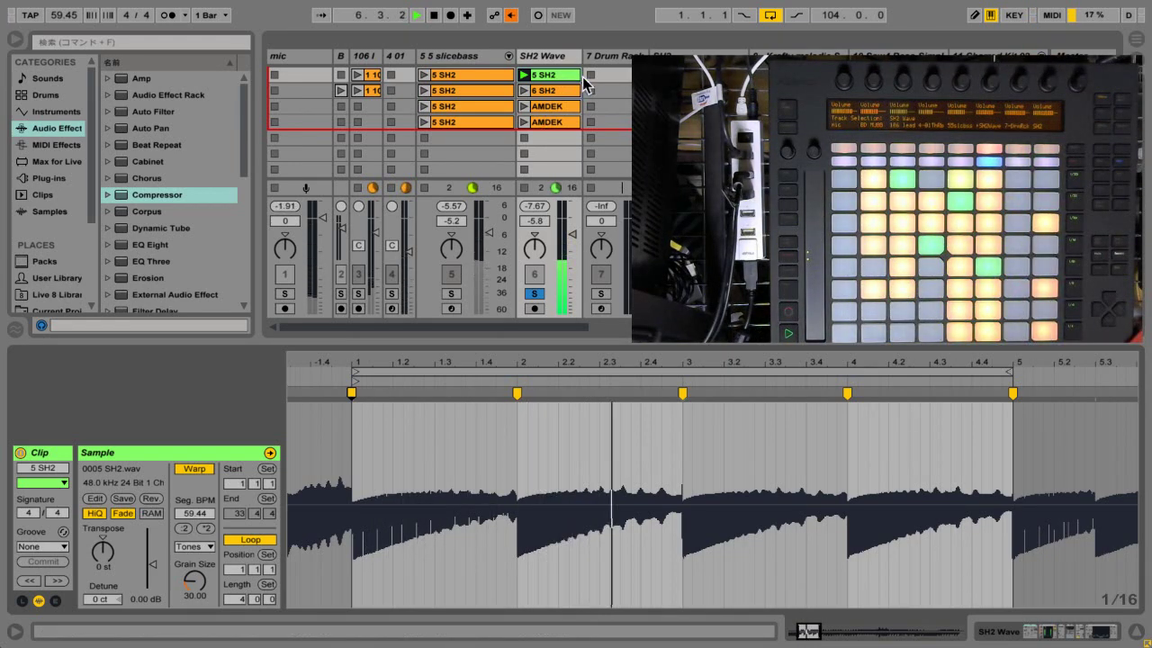
click(560, 79)
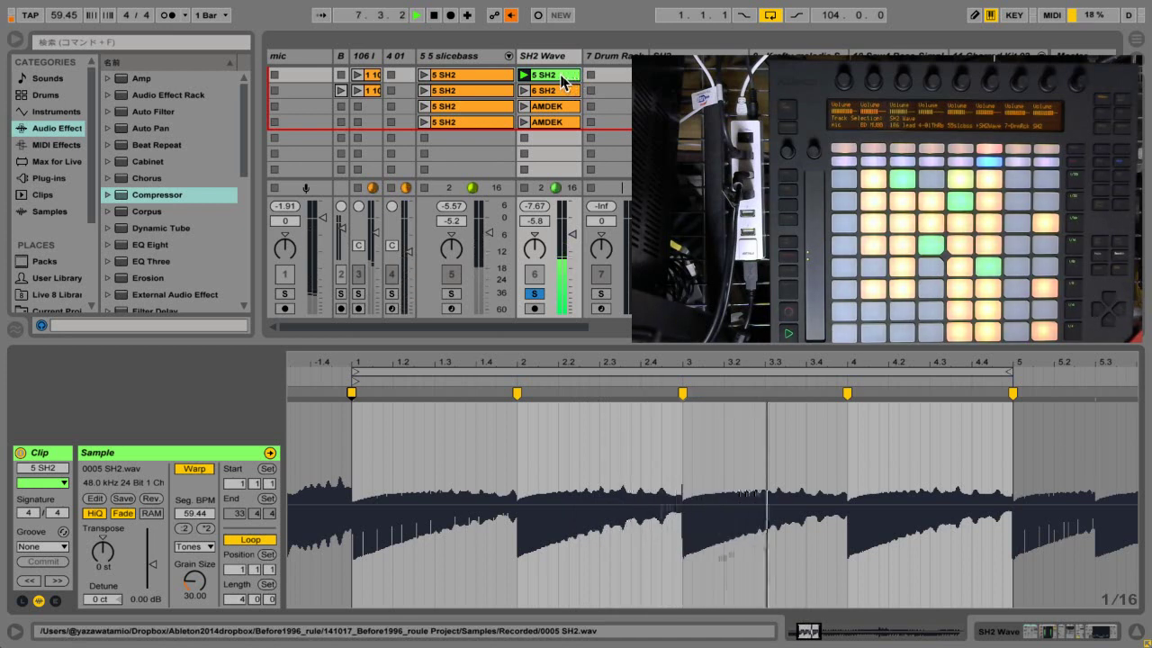
Step: Show the notes of the second syncopa clip on the 5 slicebass track and turn off the track's solo
scroll(490, 86, up, 2)
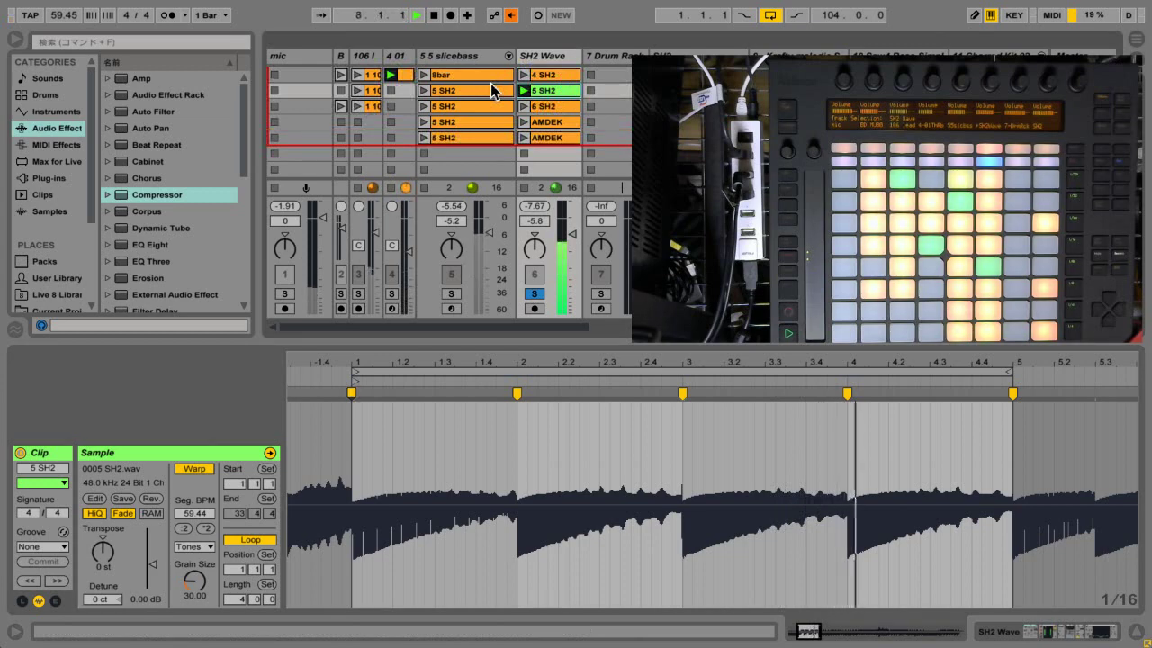
scroll(491, 85, up, 2)
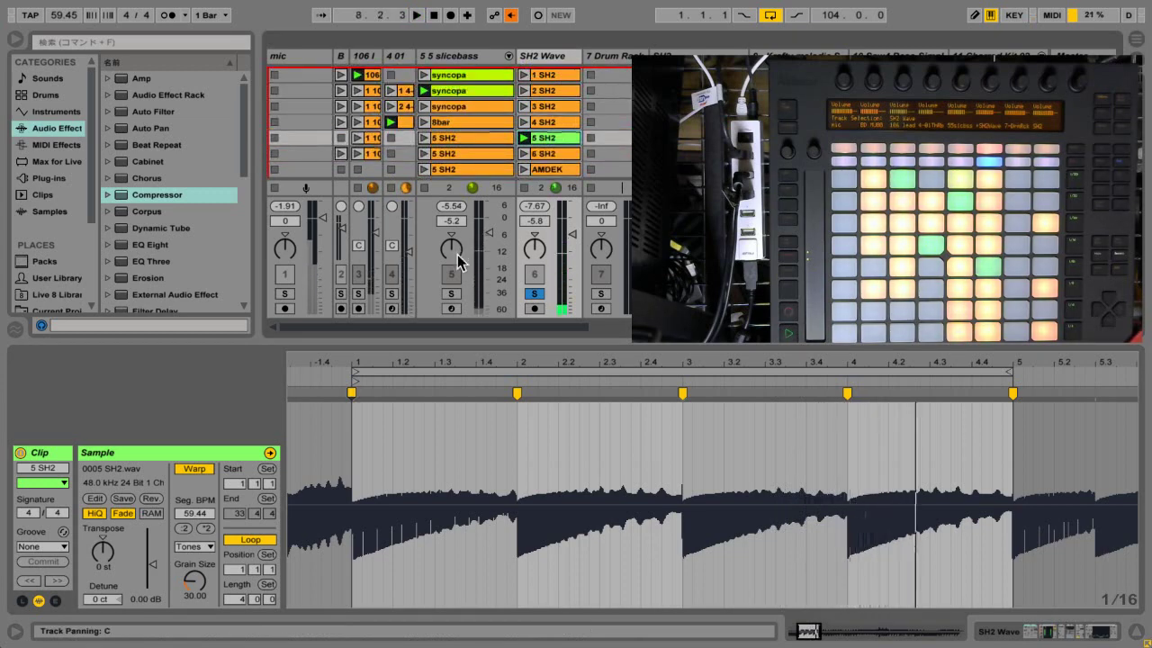
click(456, 96)
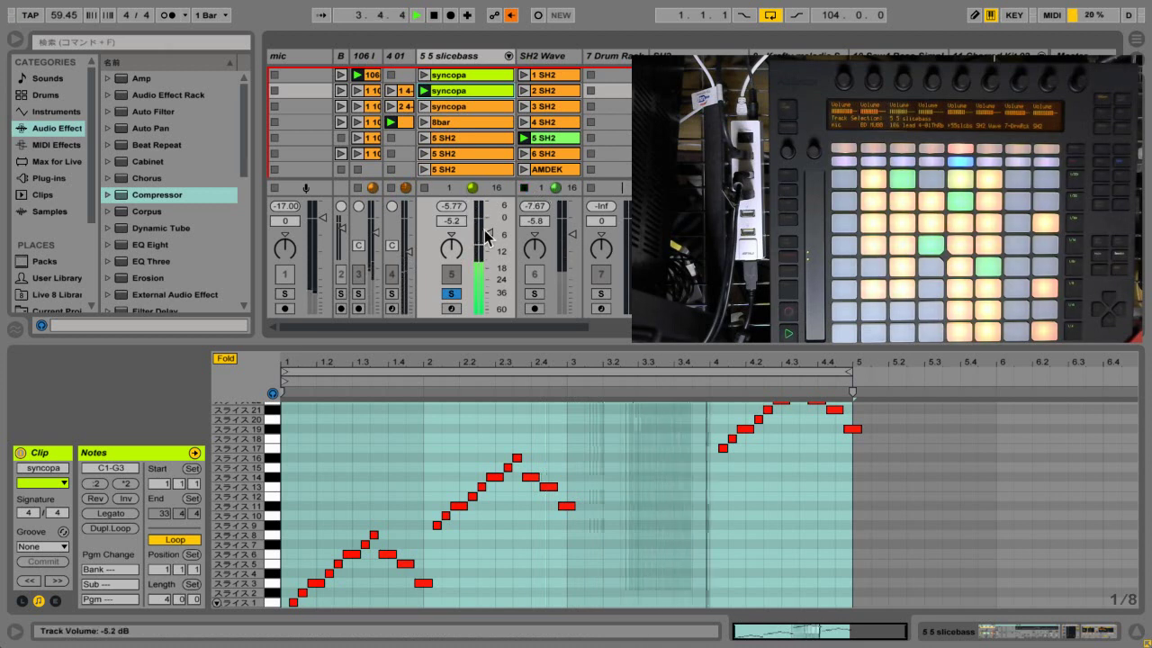
click(450, 294)
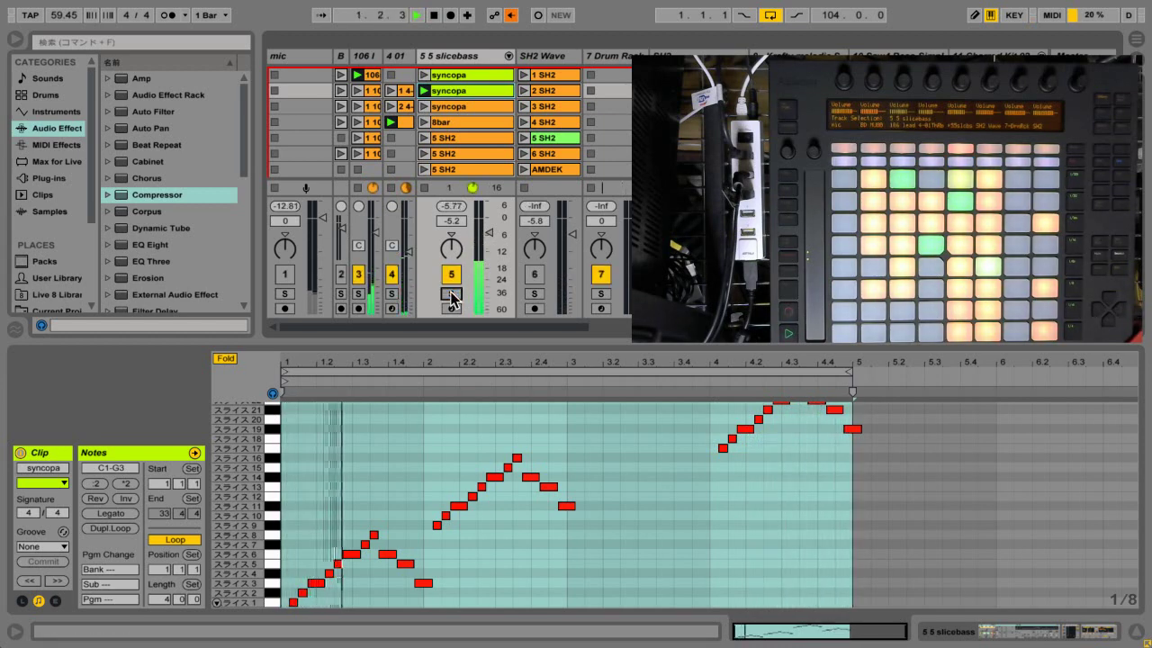
key(XF86AudioRaiseVolume)
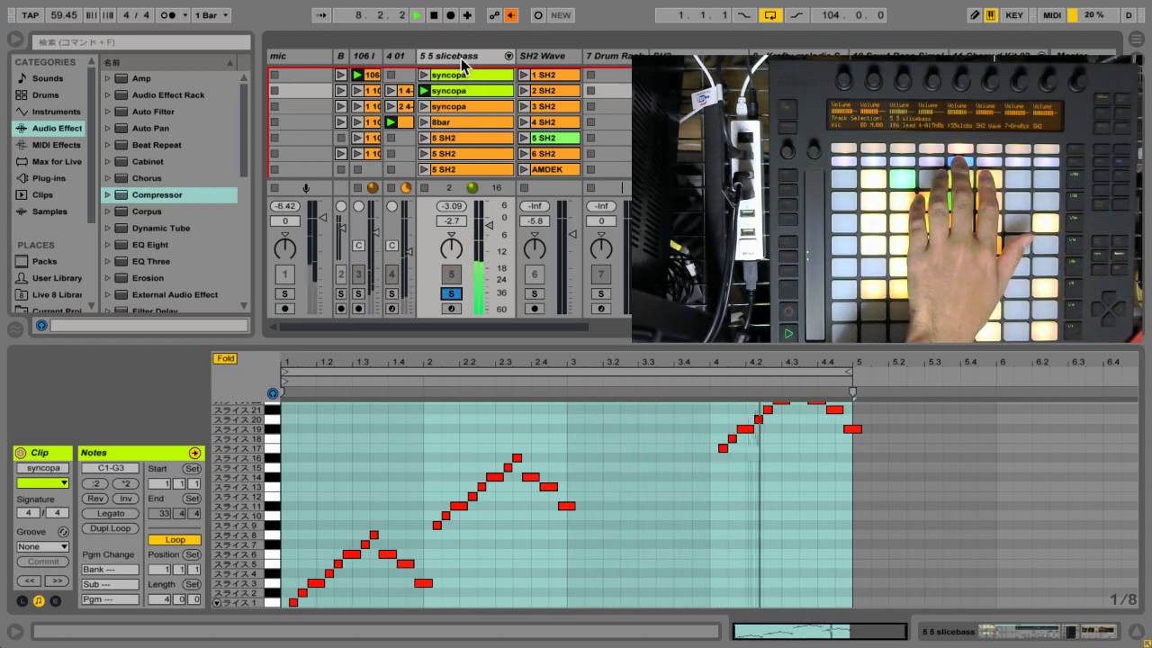
Step: Show the 5 slicebass track's devices and select the slice 1 pad in the 5 SH2 rack's C1–D#2 pad range
click(460, 58)
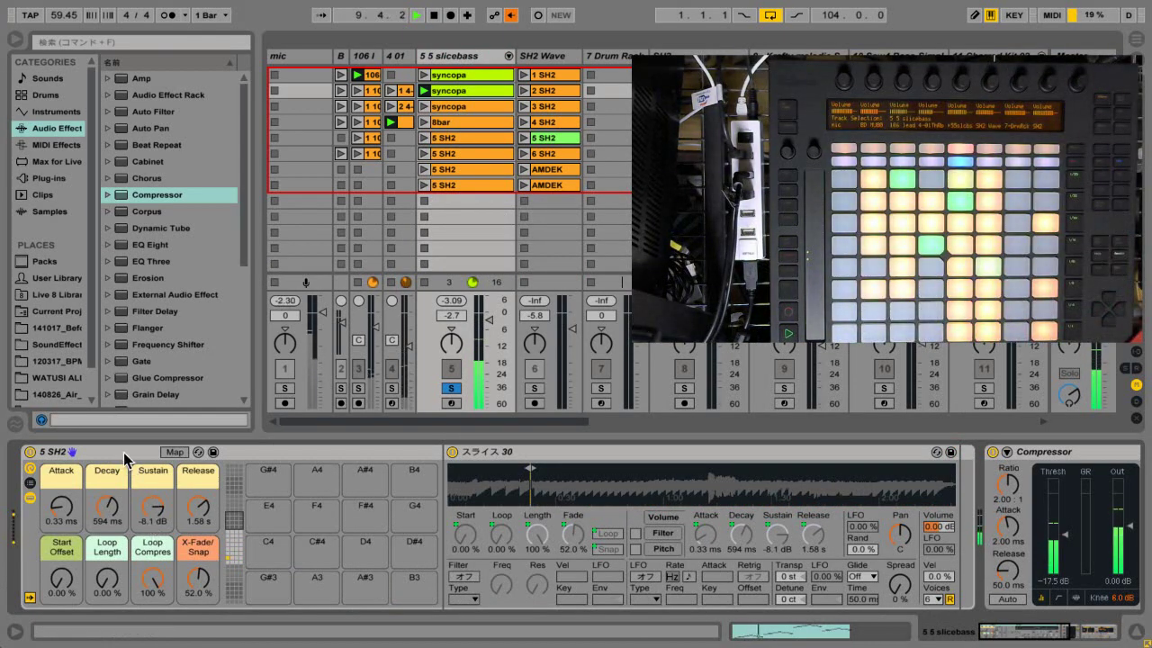
click(123, 451)
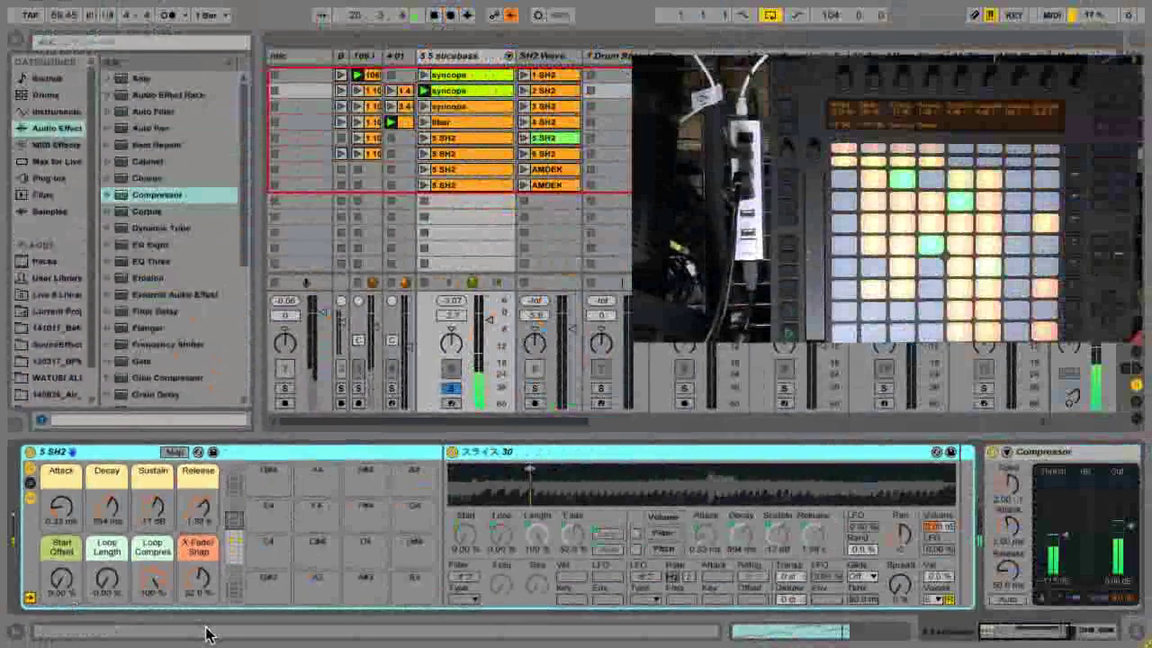
click(233, 563)
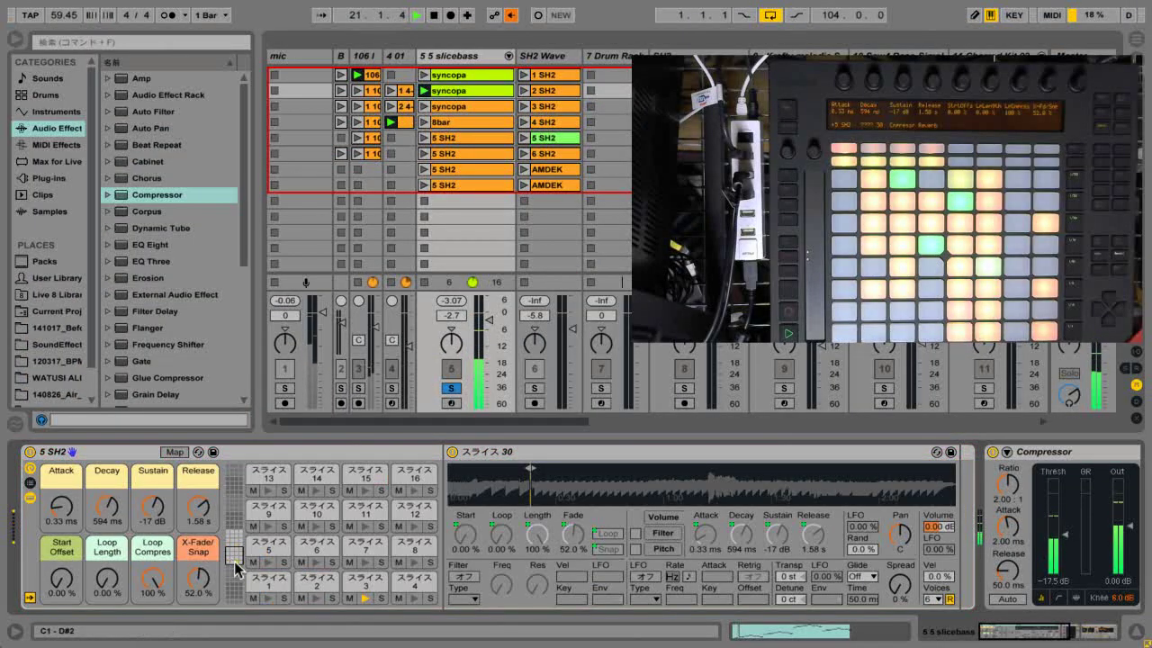
click(261, 591)
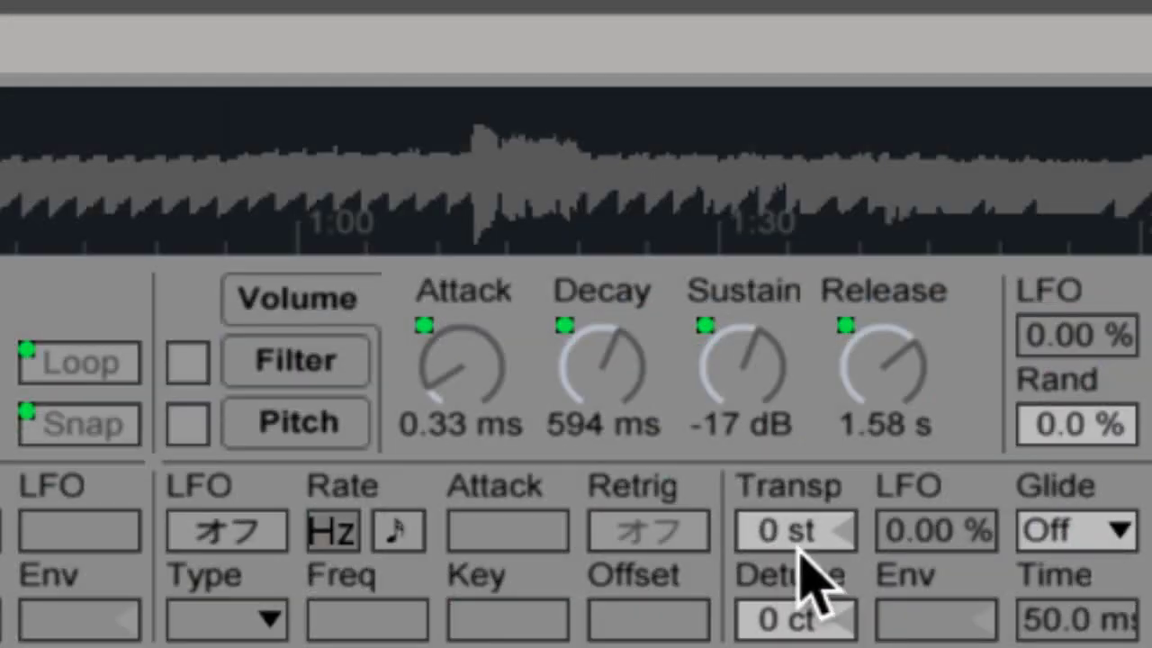
Step: Try transposing slice 1 by +2 st in Simpler, and reset its transposition to the default
click(800, 532)
key(Up)
key(Up)
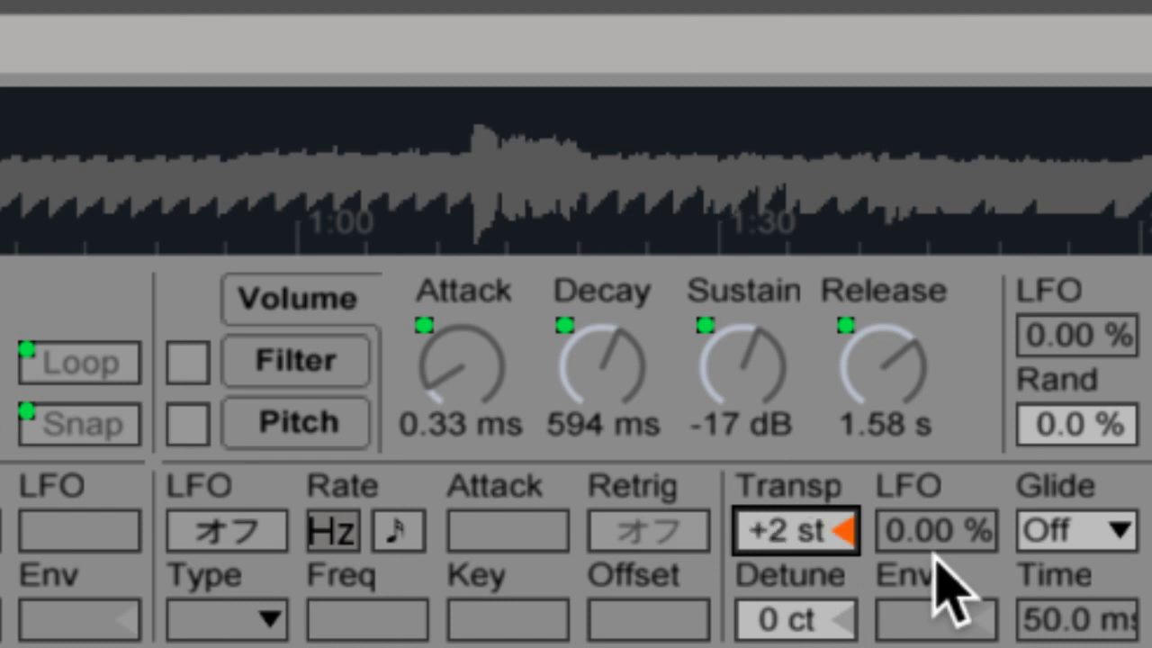
key(Delete)
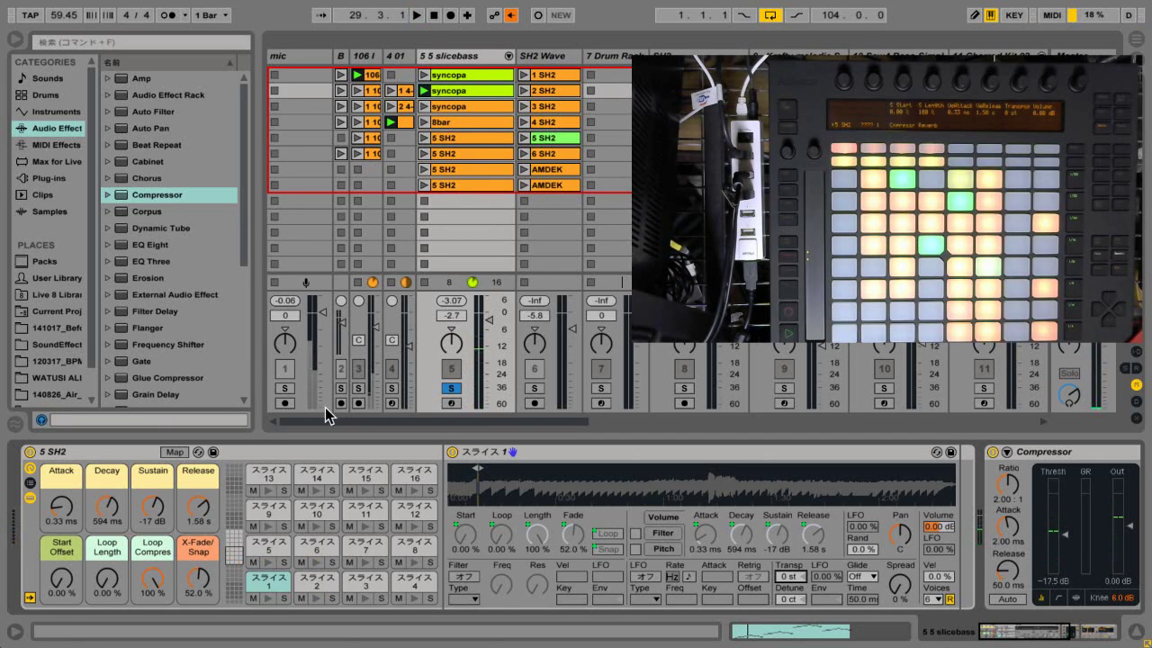
Step: Turn off solo on the 5 slicebass track and open the Slice to New MIDI Track settings for the 5 SH2 clip in SH2 Wave
click(453, 389)
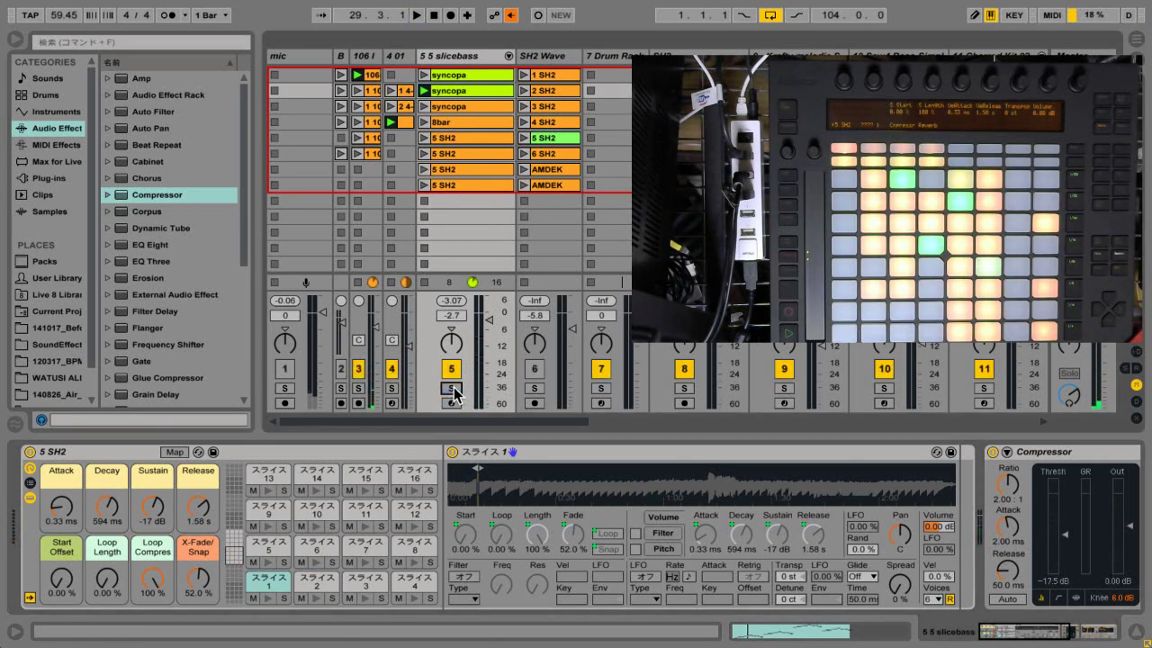
double_click(558, 142)
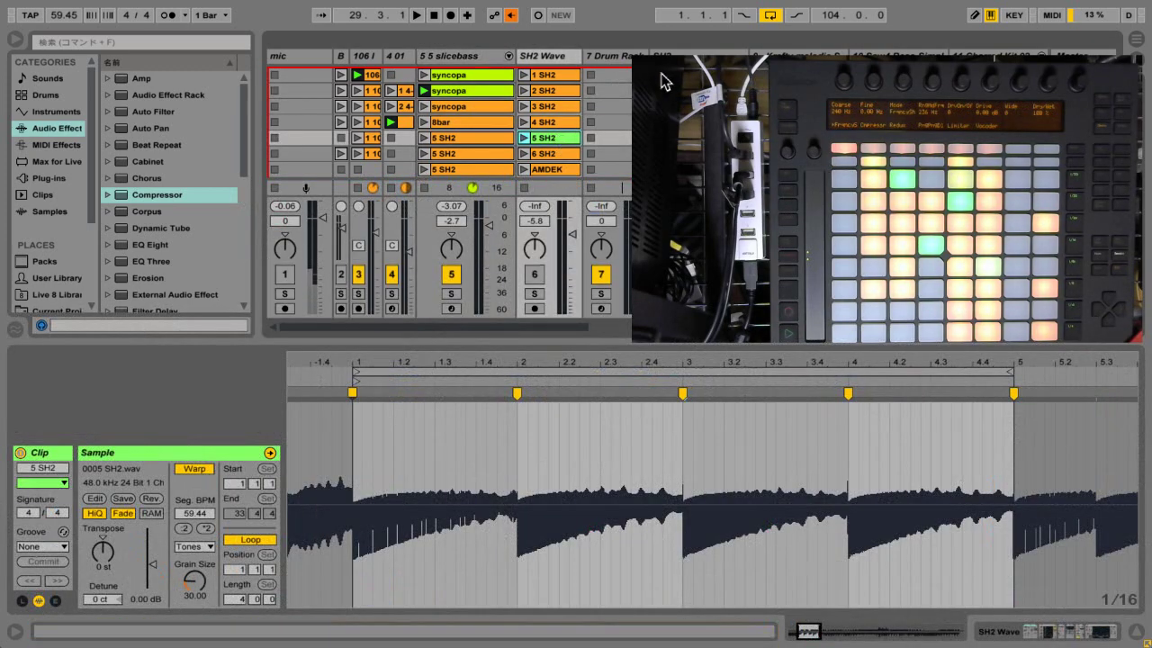
right_click(553, 142)
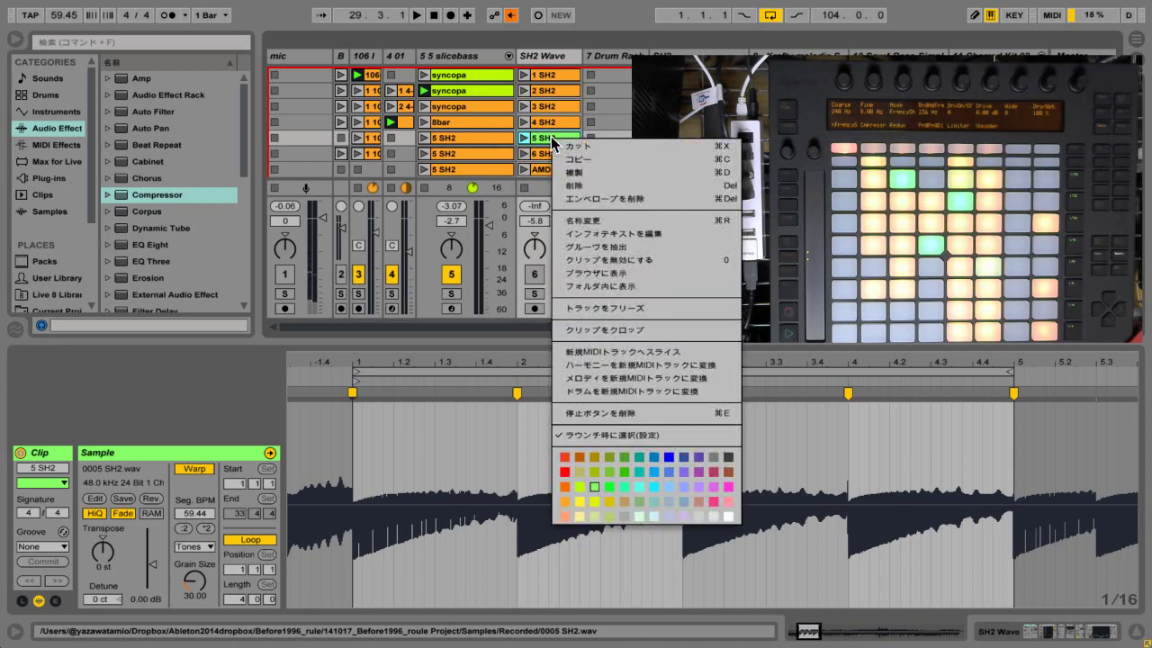
click(616, 353)
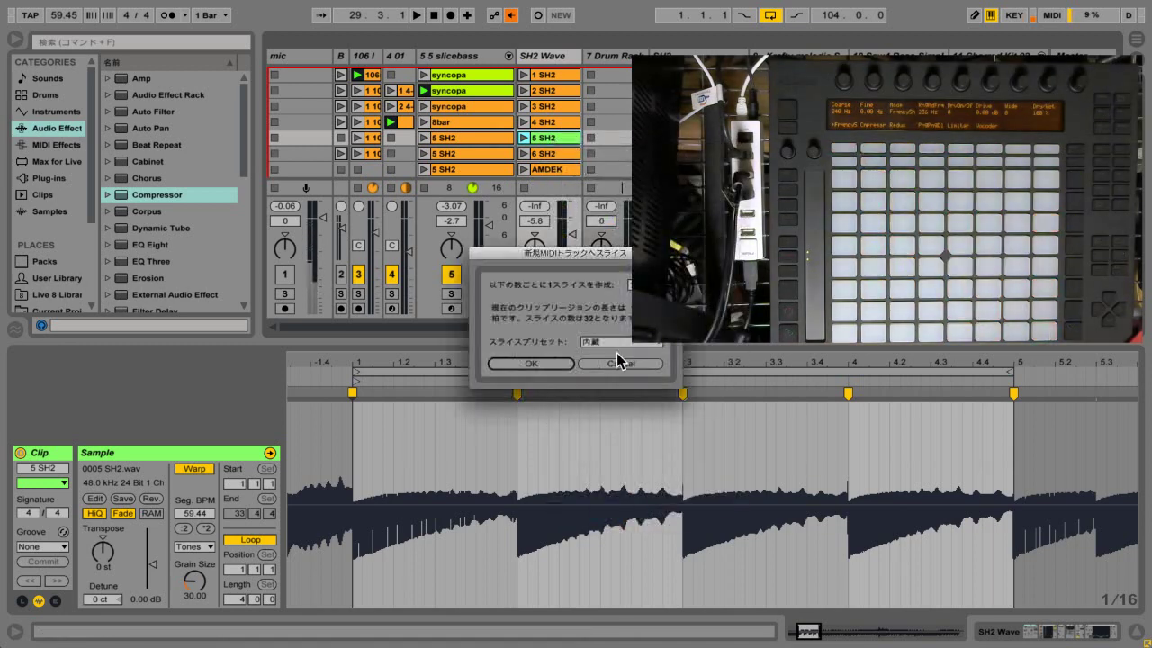
drag(587, 260, 464, 246)
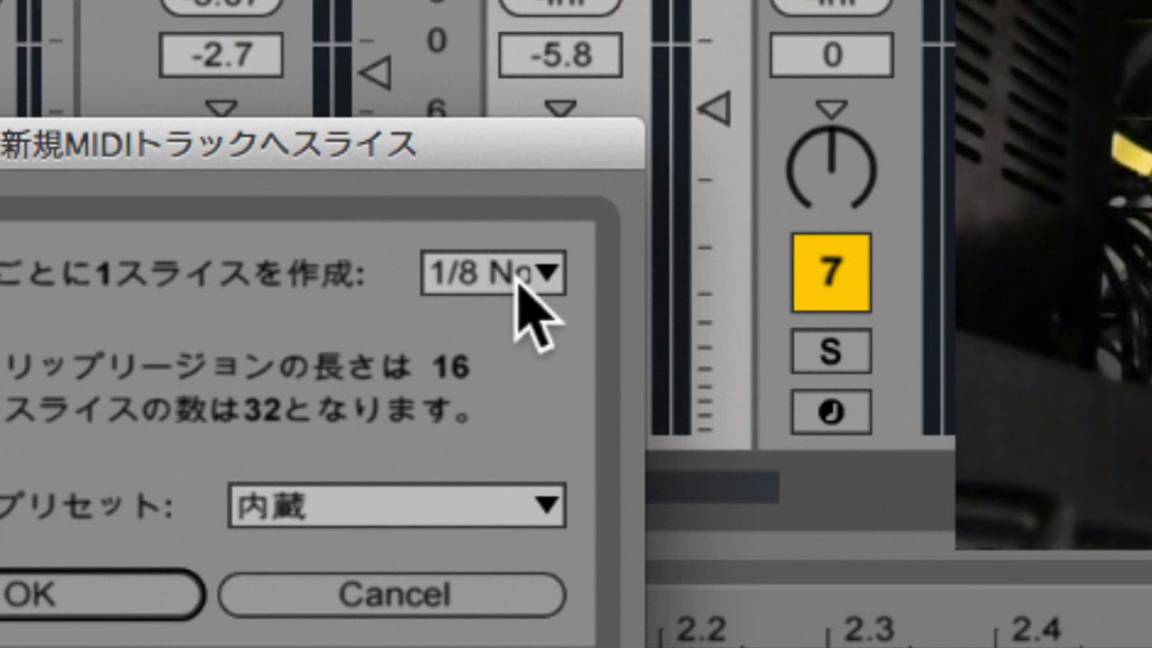
Step: Slice the clip to a new MIDI track with one slice per 1/8 Note and the 内蔵 slicing preset
click(522, 276)
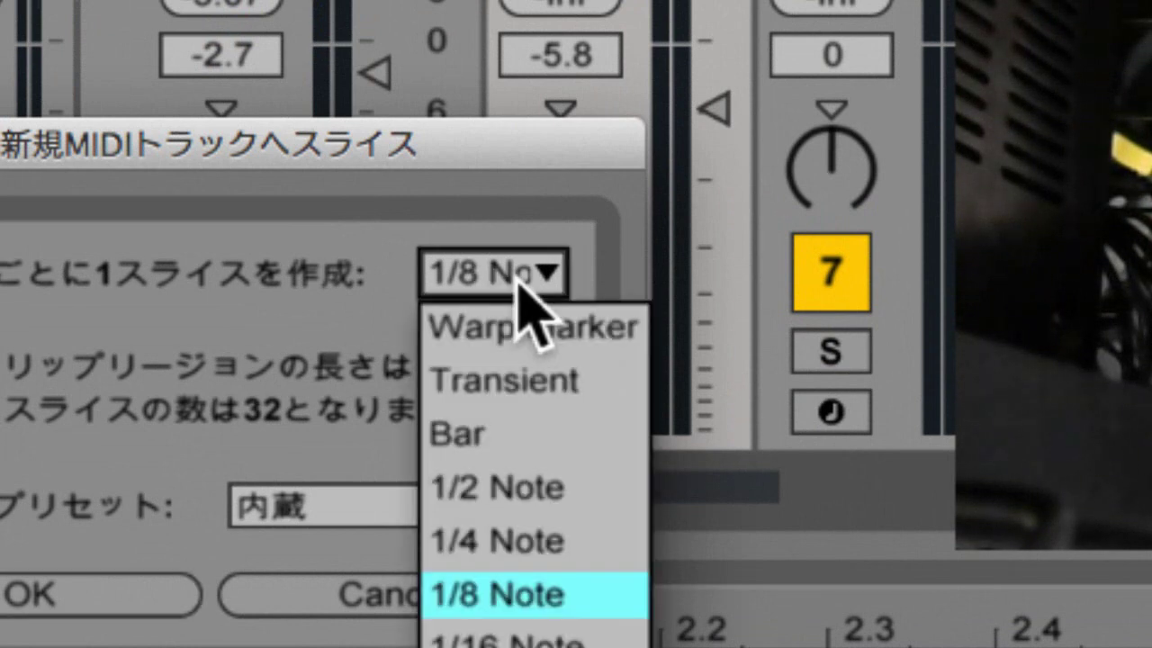
click(527, 586)
drag(429, 135, 558, 12)
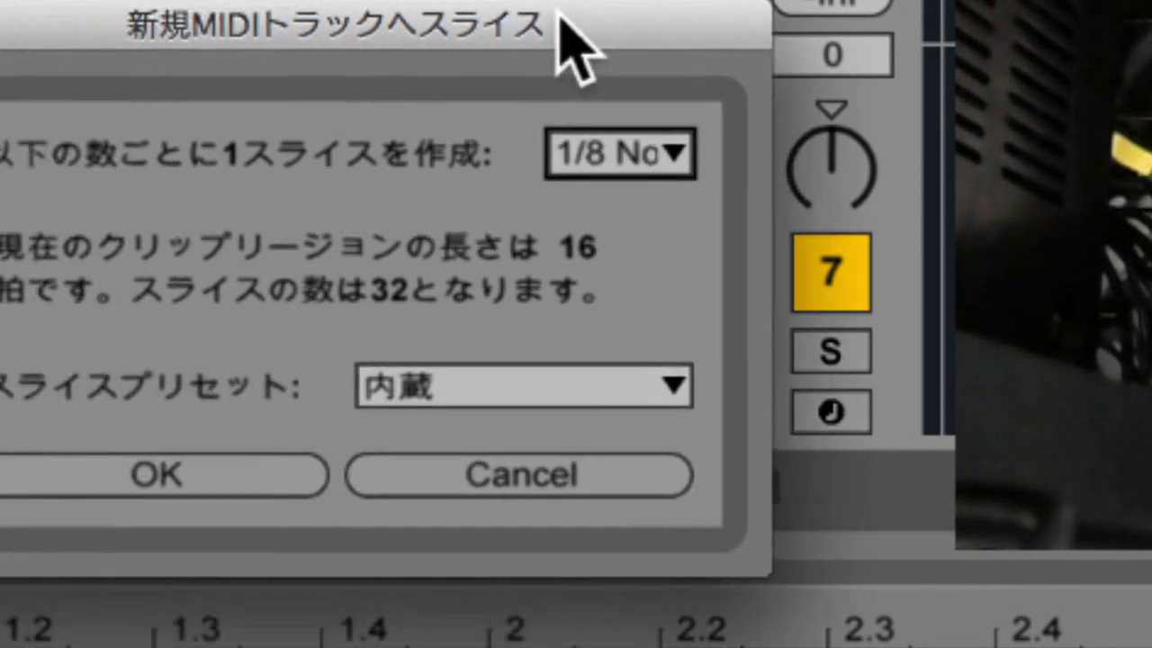
click(543, 371)
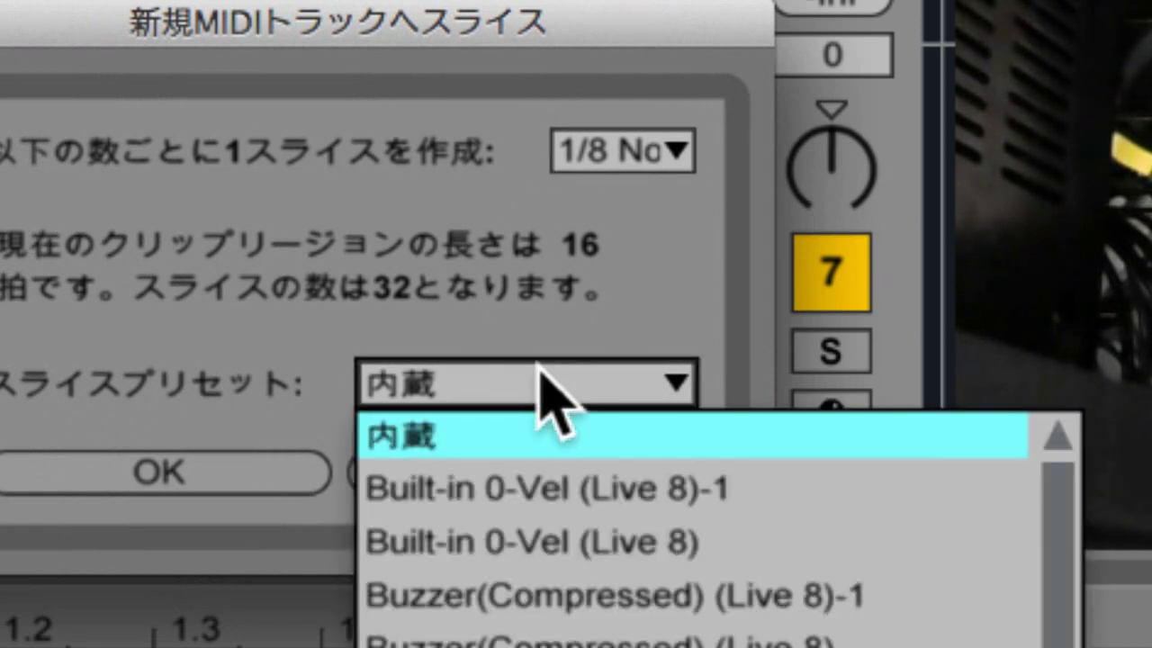
click(539, 369)
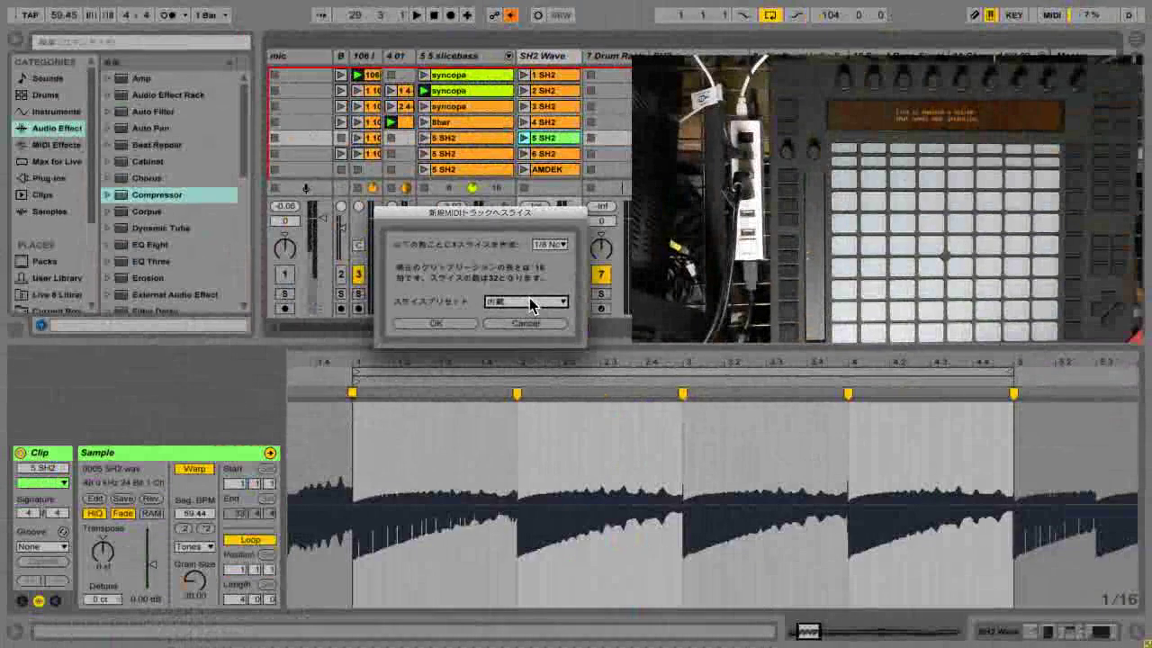
click(511, 302)
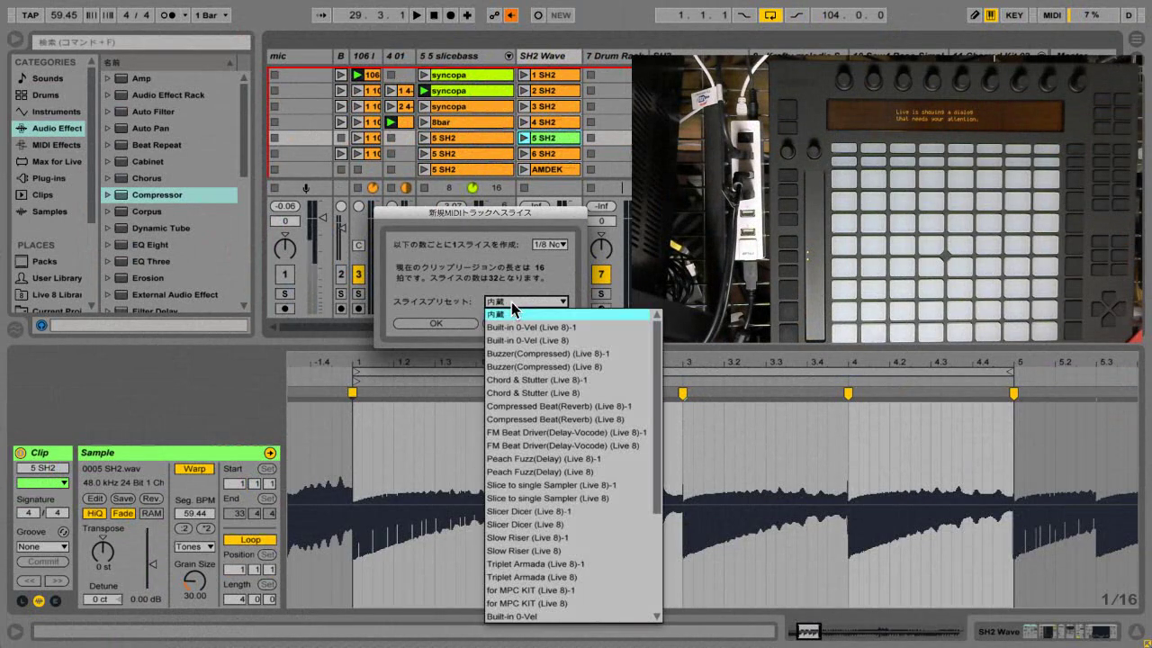
click(515, 304)
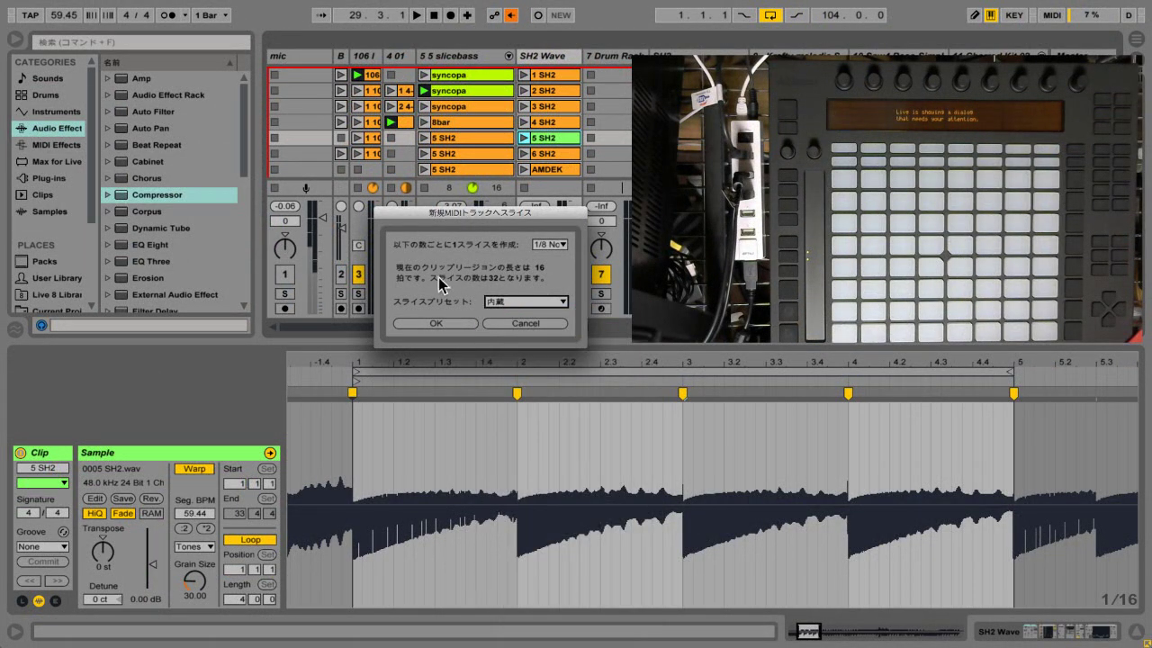
click(434, 323)
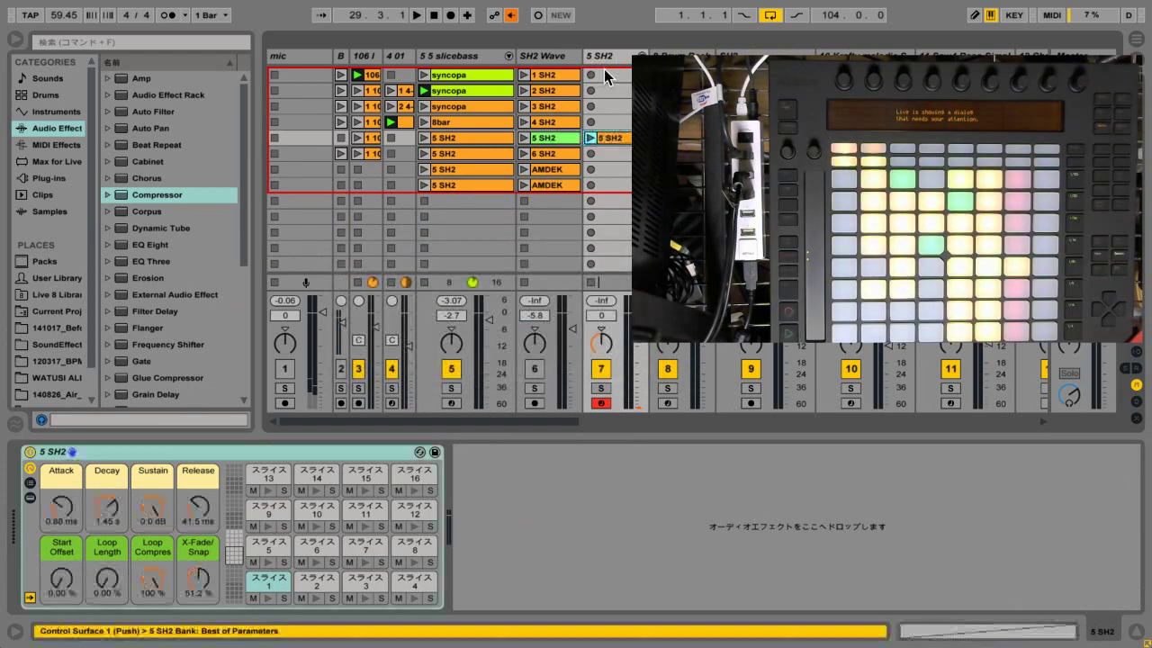
Step: Disarm the newly sliced 5 SH2 track and delete it from the set
click(611, 58)
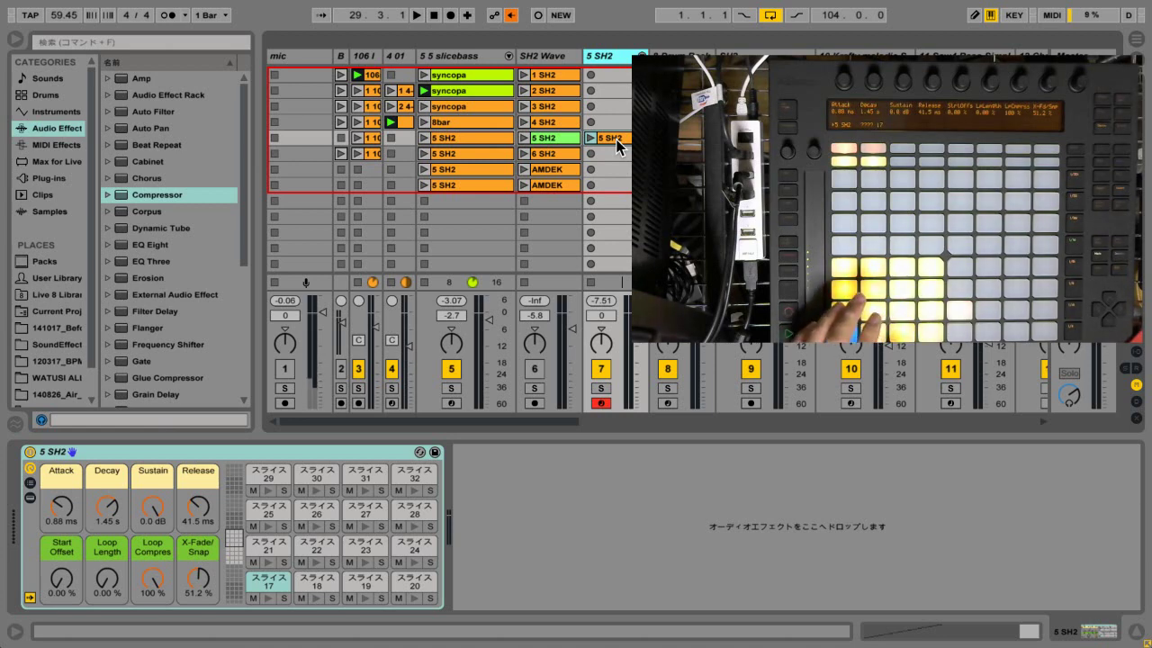
click(600, 402)
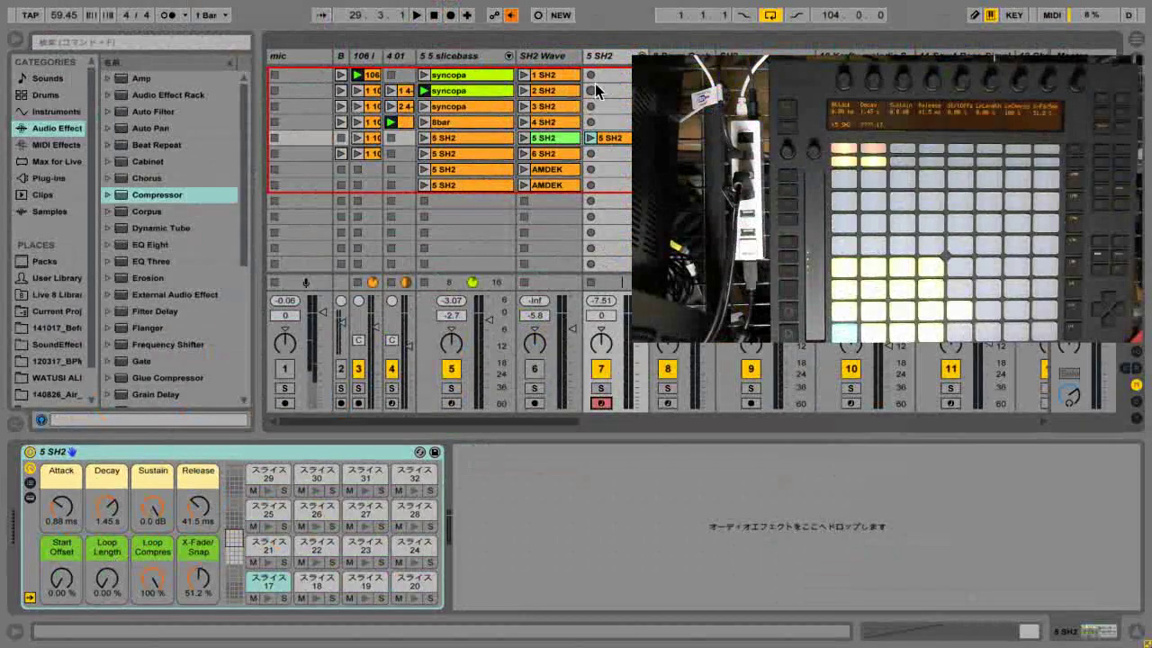
click(604, 61)
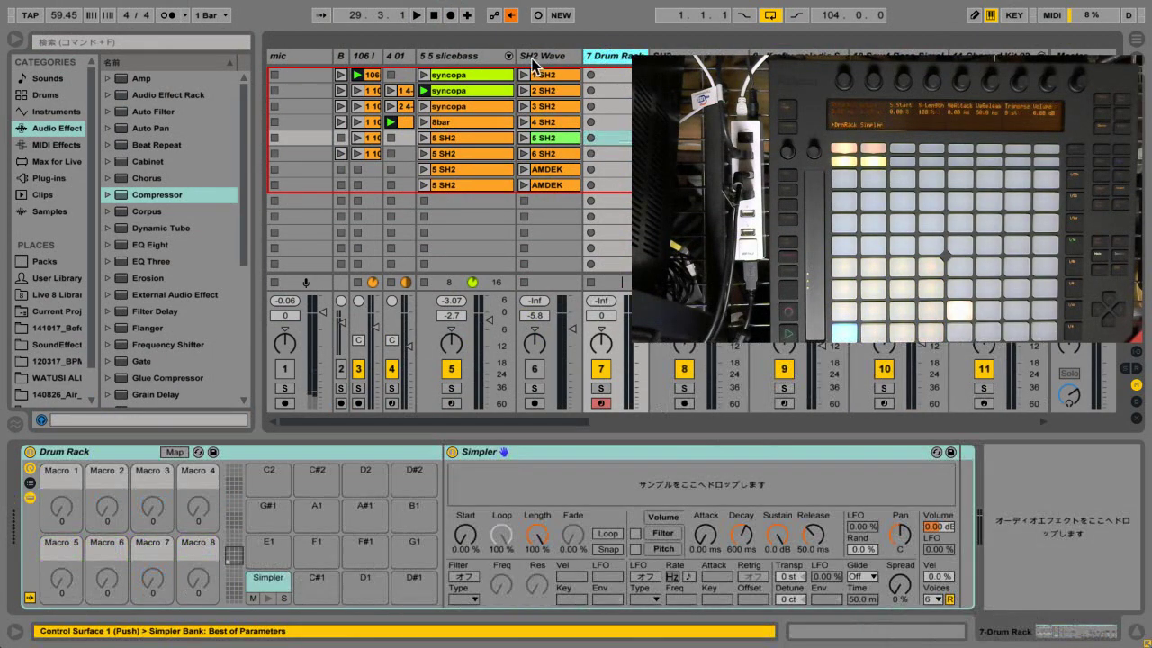
Step: Insert a new MIDI track directly after the mic track and widen its column
click(532, 55)
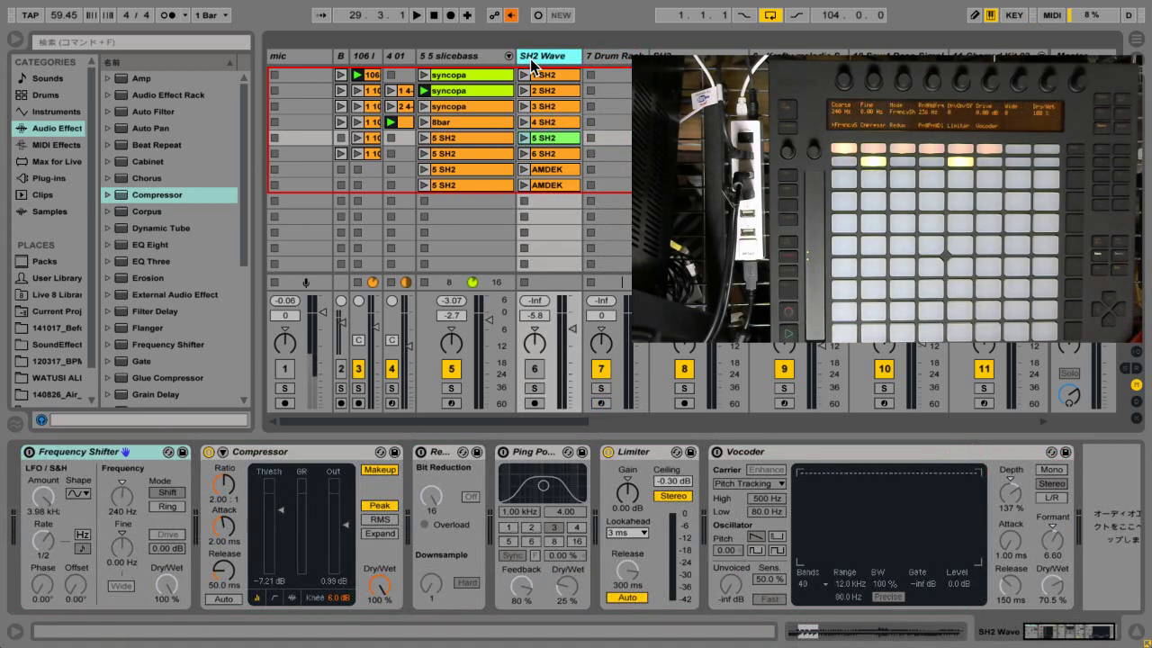
click(299, 60)
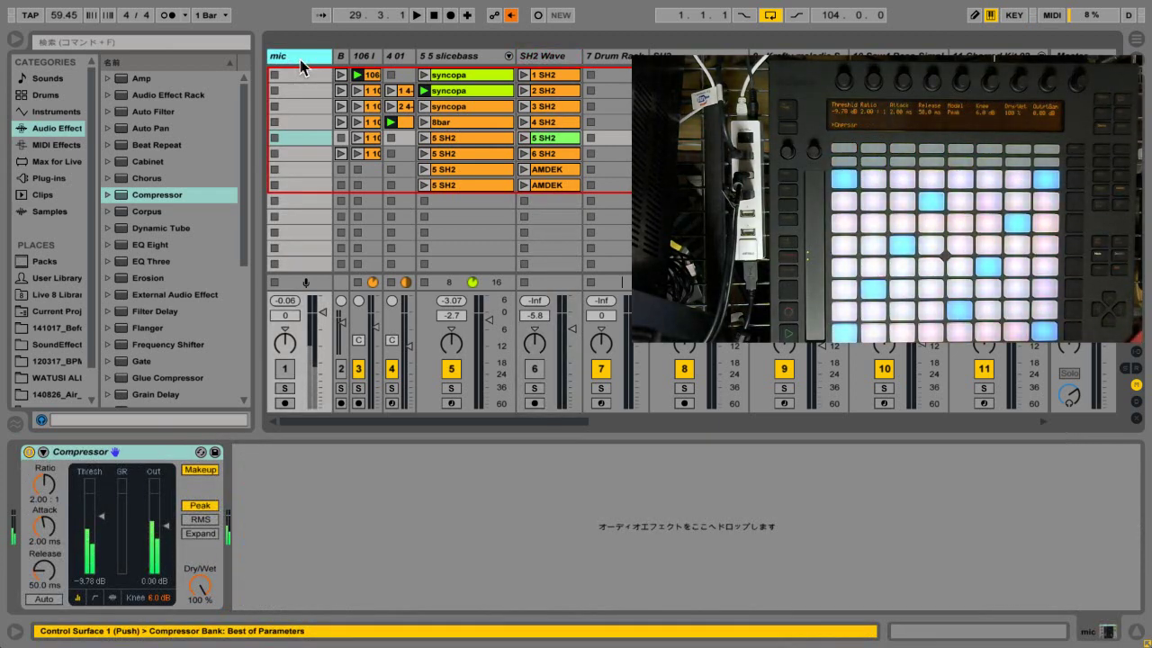
key(ctrl+shift+t)
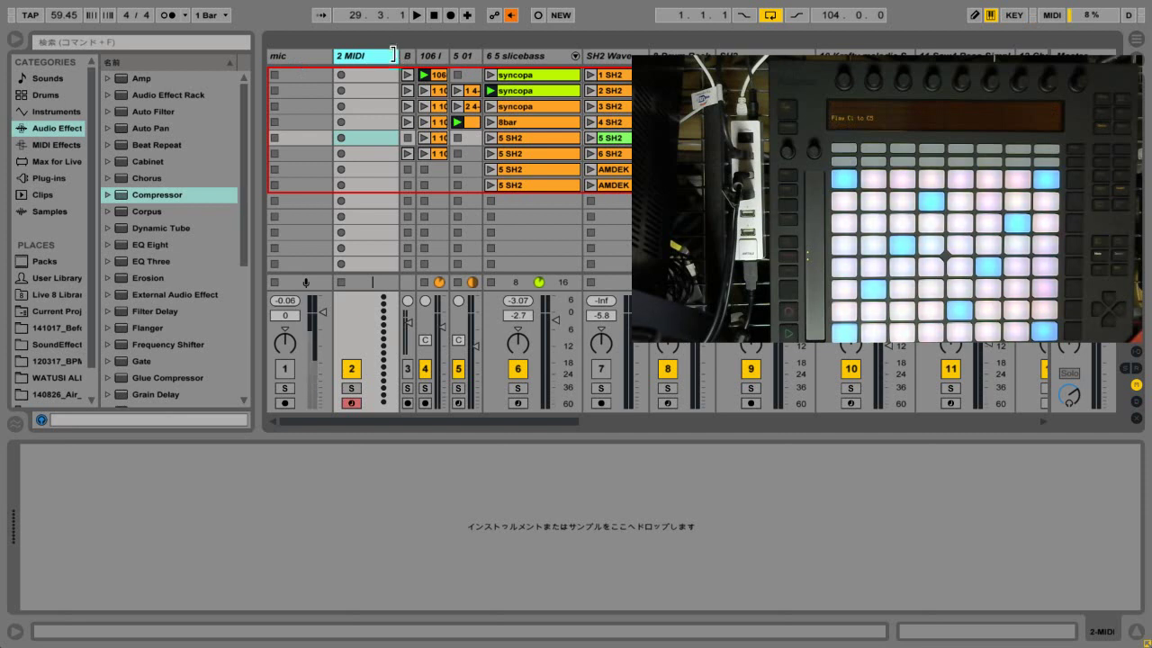
drag(393, 55, 479, 46)
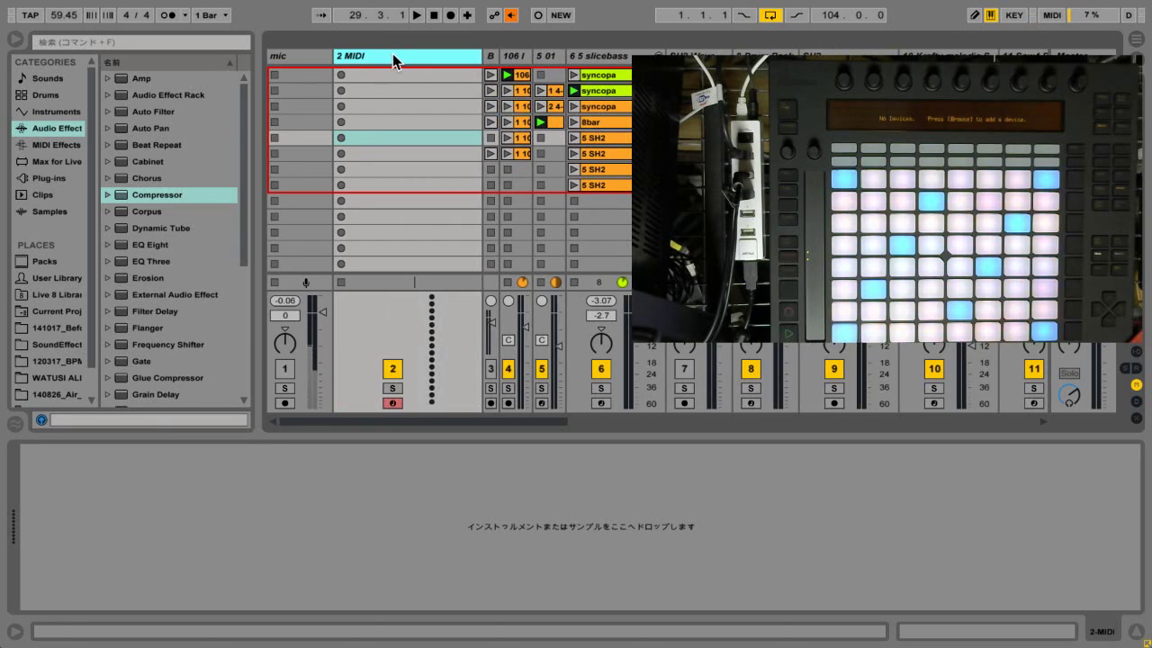
Step: Load an empty Drum Rack from the Drums category onto the new MIDI track
click(57, 98)
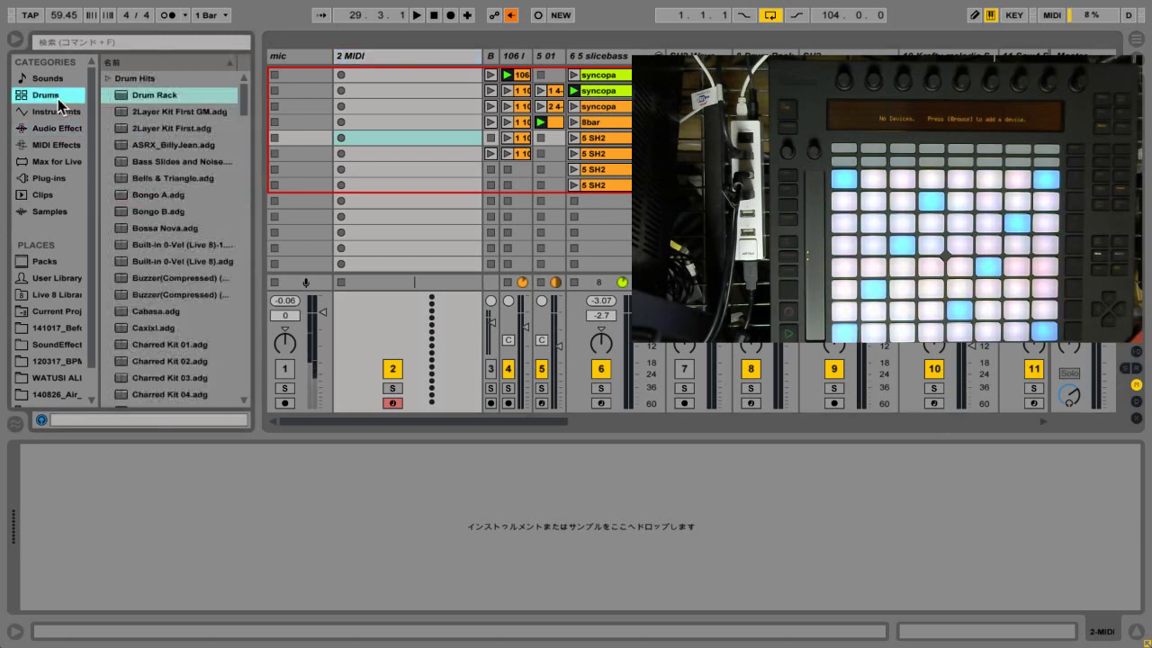
click(149, 95)
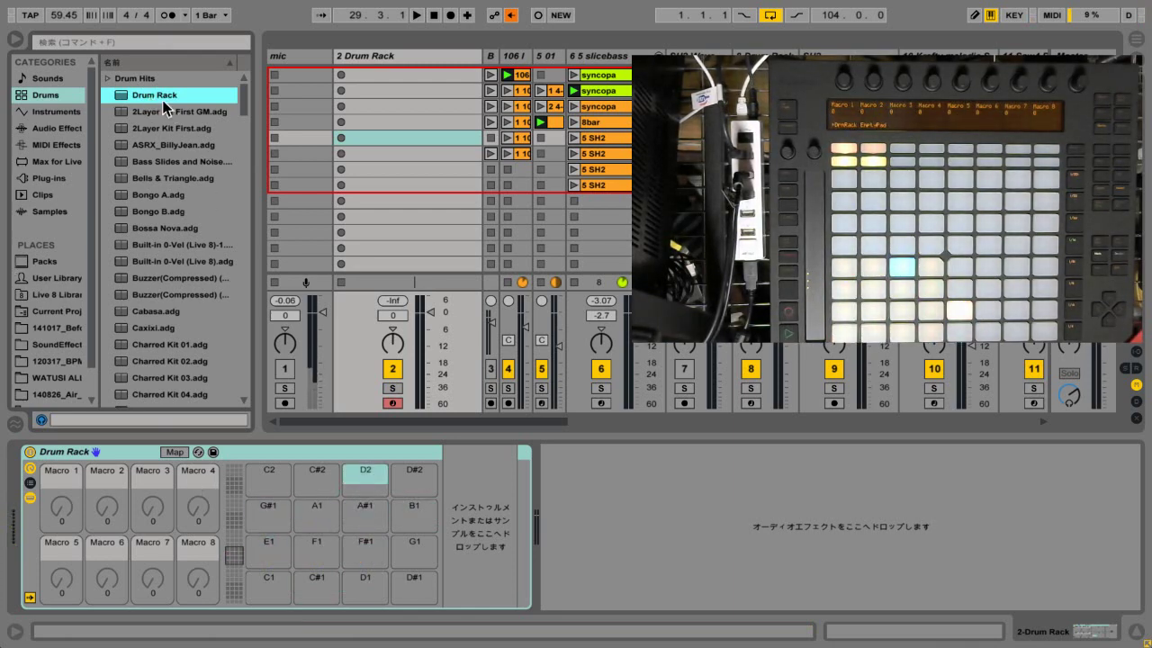
Step: Load the Simpler instrument onto the C1 pad of the Drum Rack
click(60, 115)
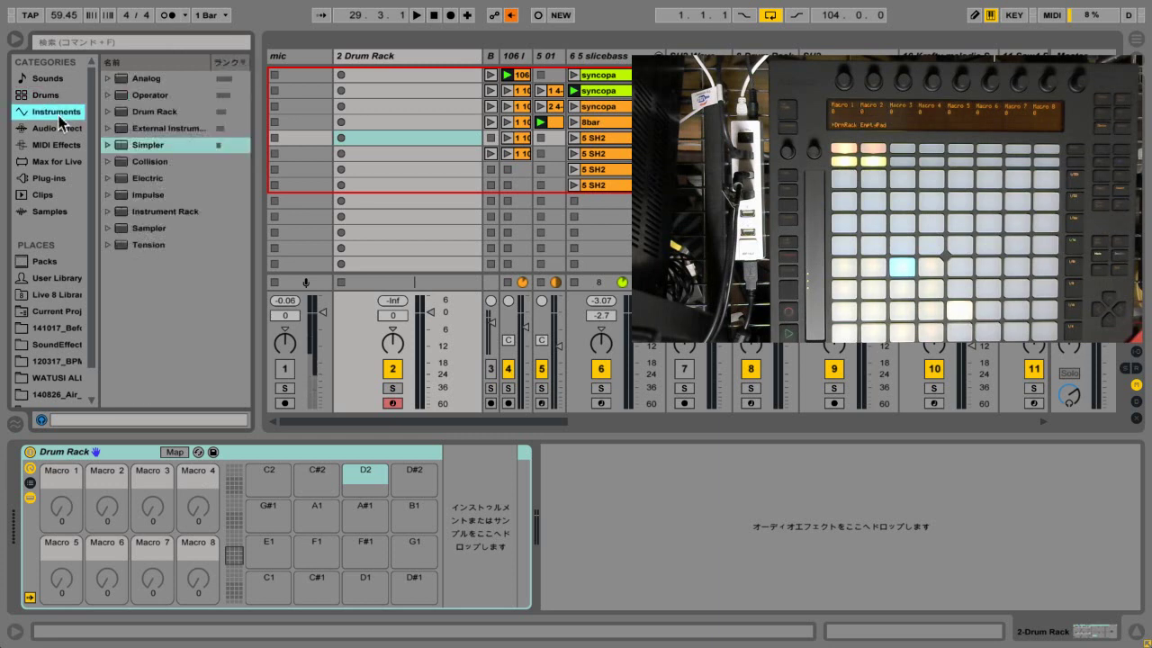
click(159, 146)
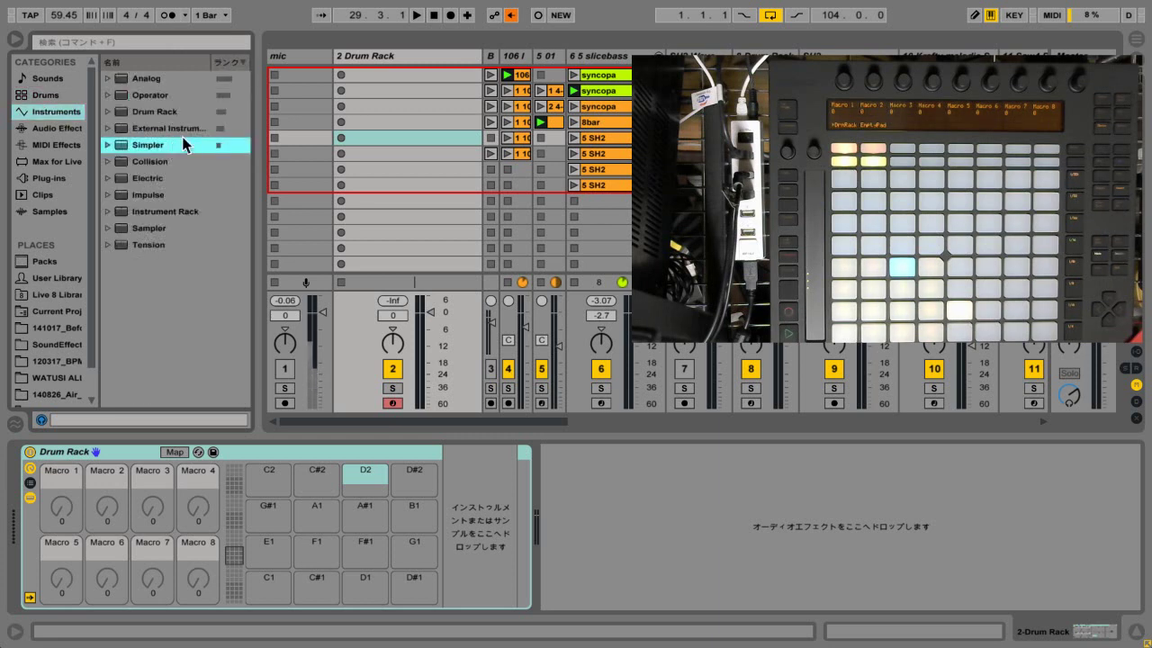
drag(150, 149, 273, 585)
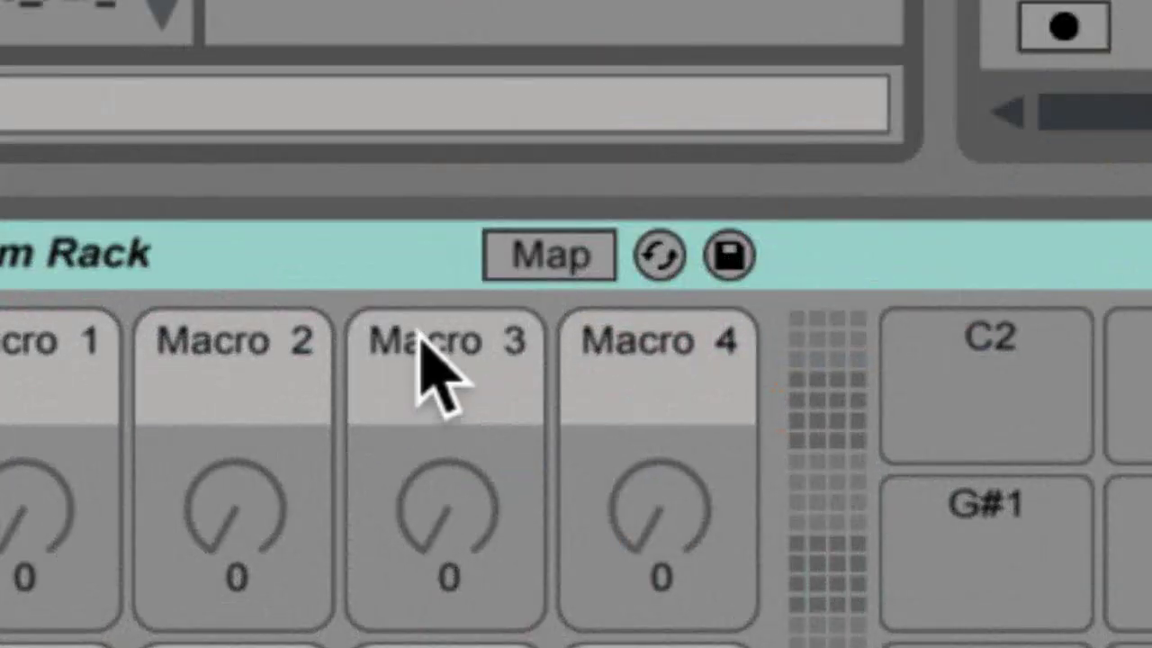
Step: Map Simpler's volume envelope Attack, Decay, Sustain and Release to Macros 1 to 4 of the Drum Rack
click(532, 261)
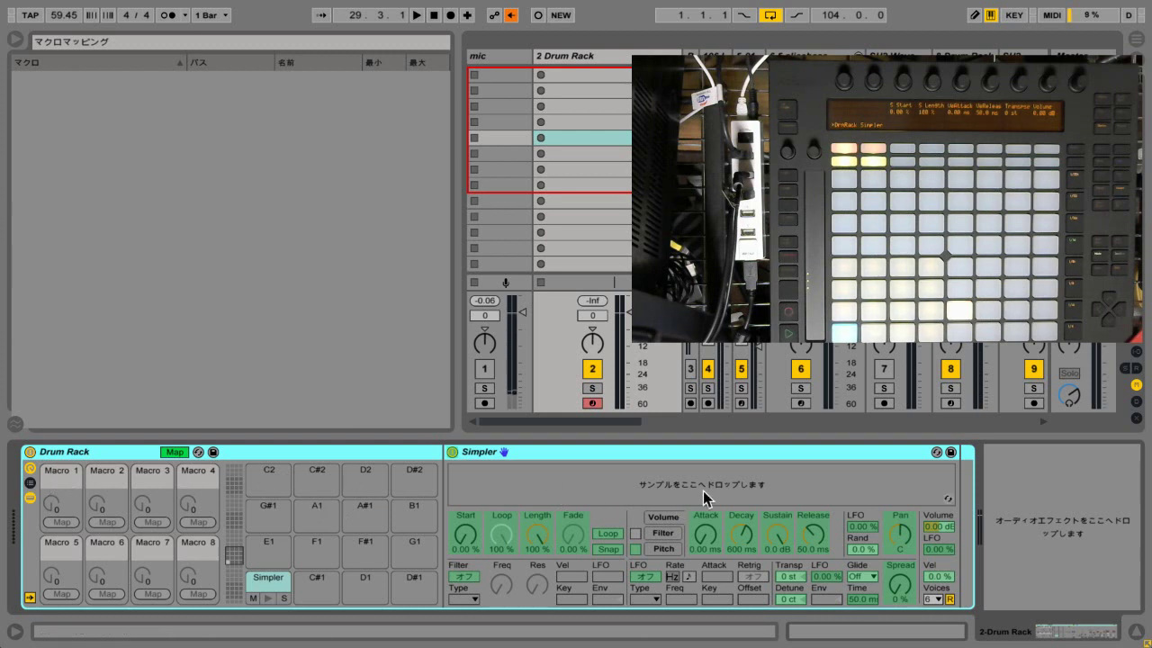
click(61, 486)
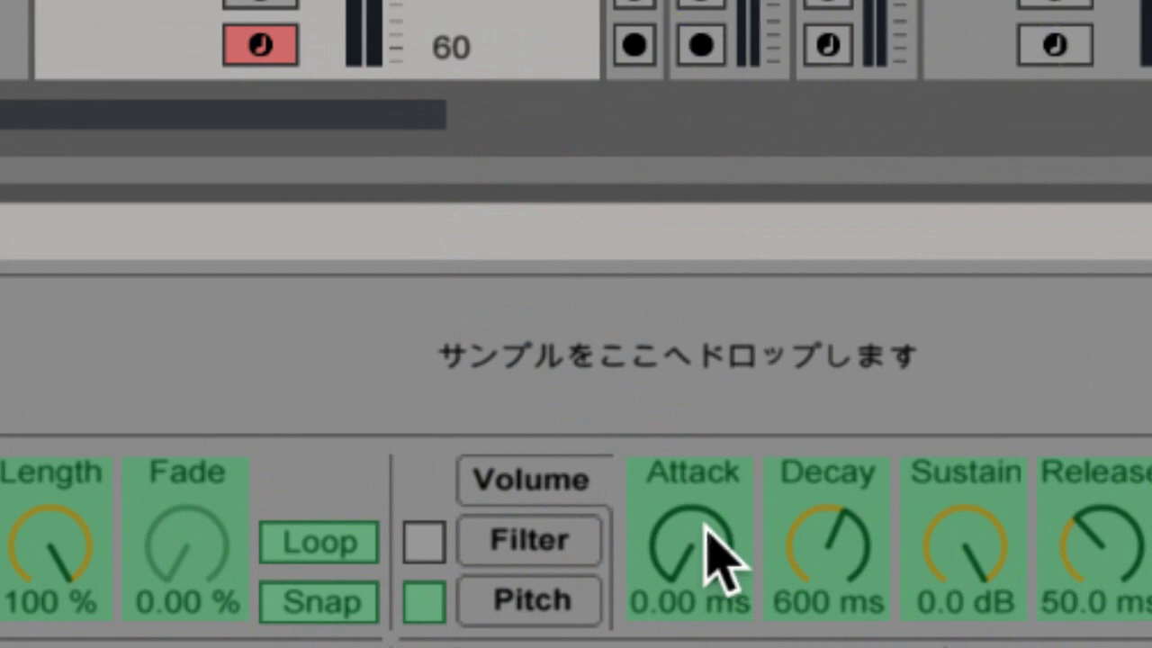
click(707, 533)
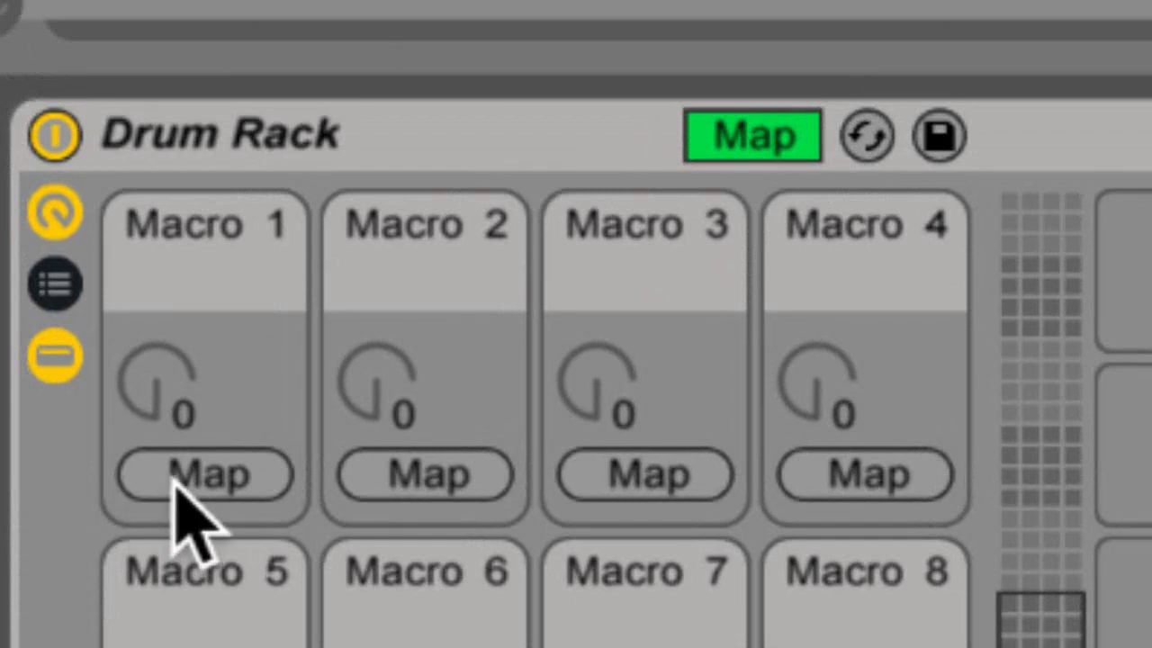
click(177, 483)
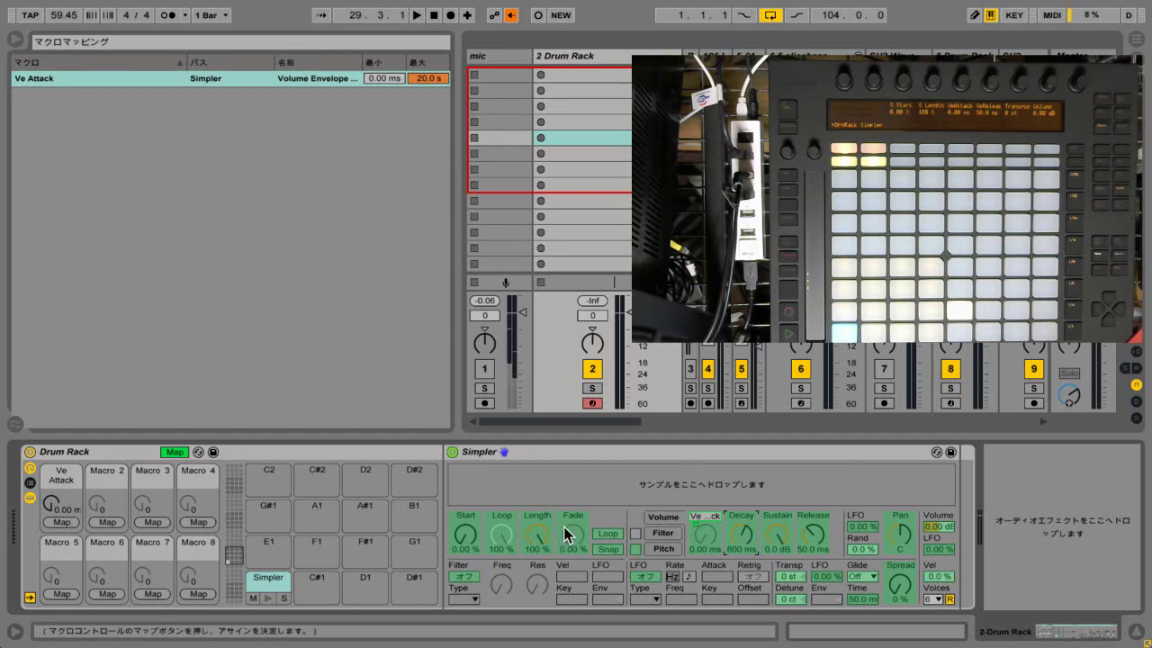
click(108, 522)
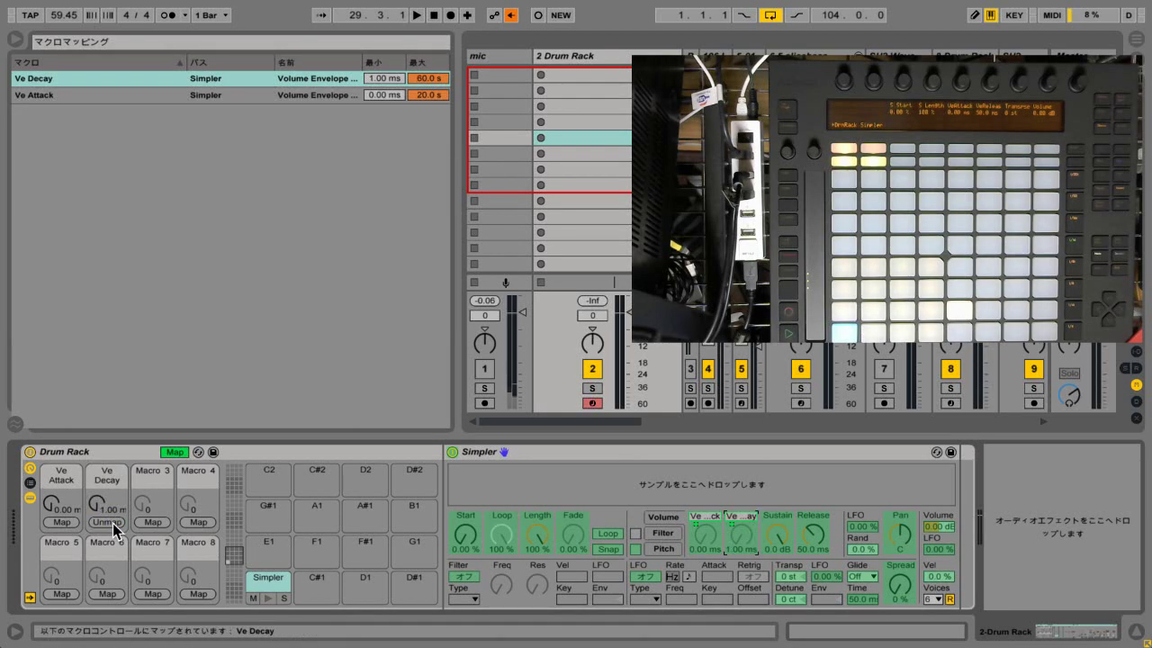
click(779, 536)
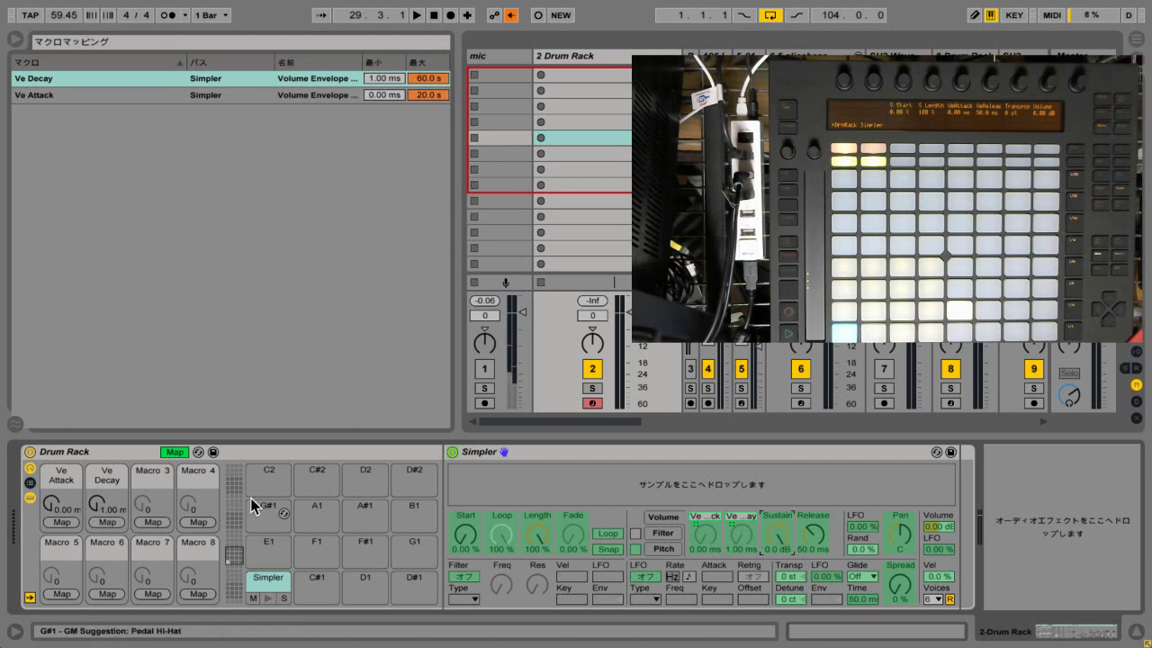
click(154, 523)
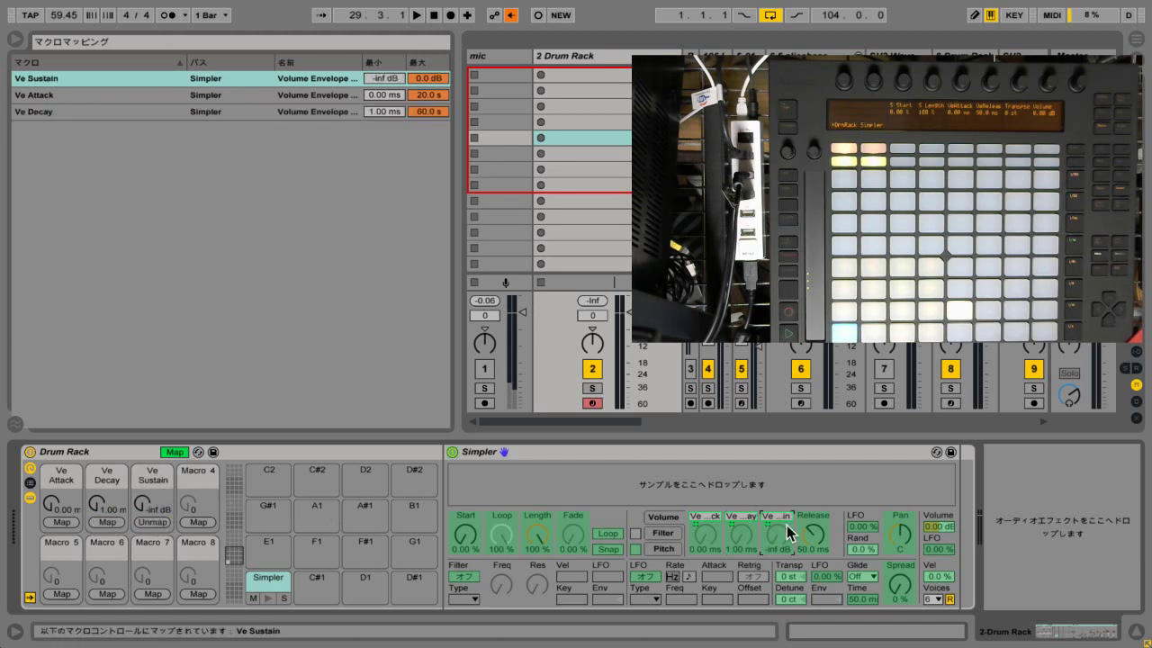
click(826, 533)
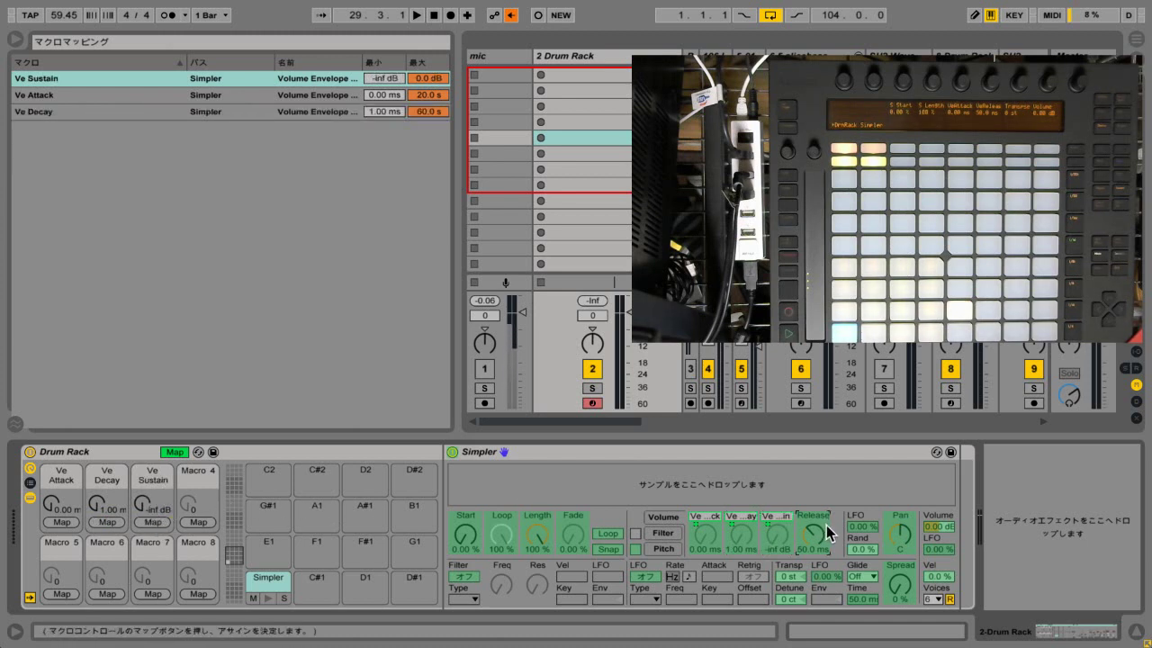
click(204, 523)
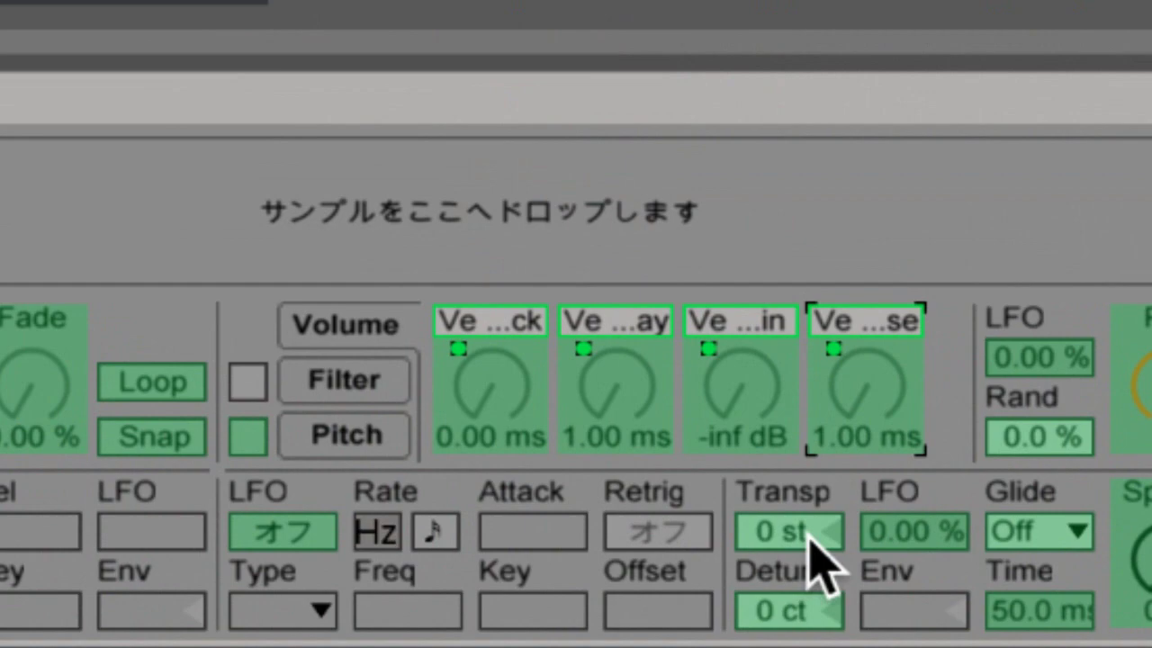
Step: Map Simpler's Transpose parameter to Macro 8 and leave macro mapping mode
click(808, 535)
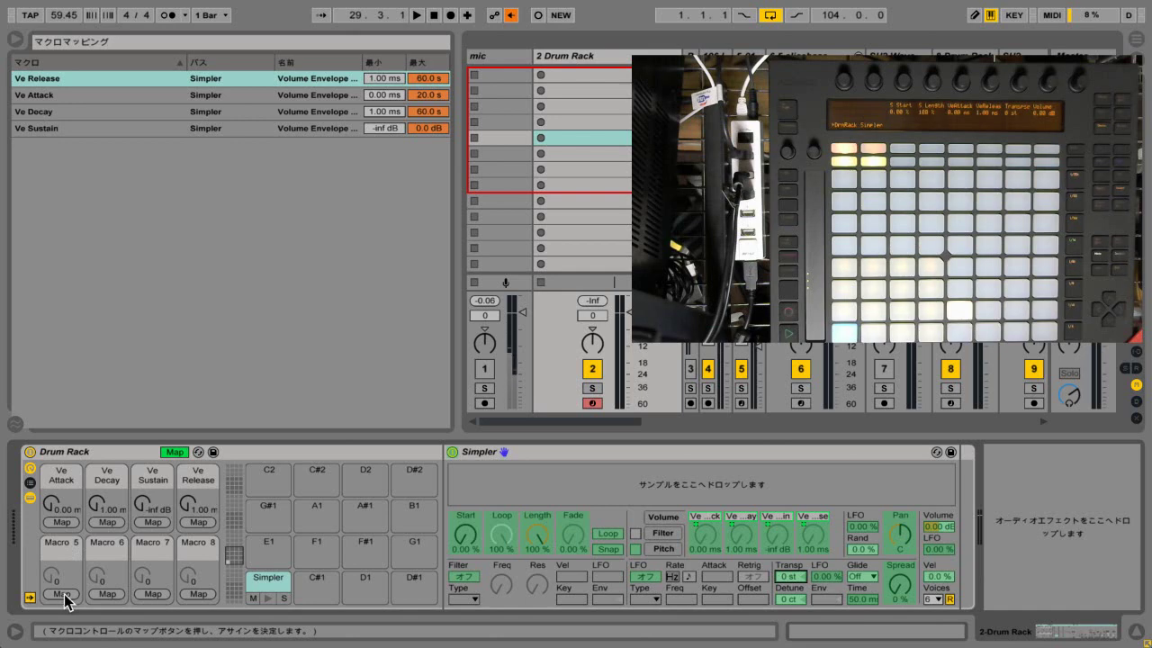
click(203, 598)
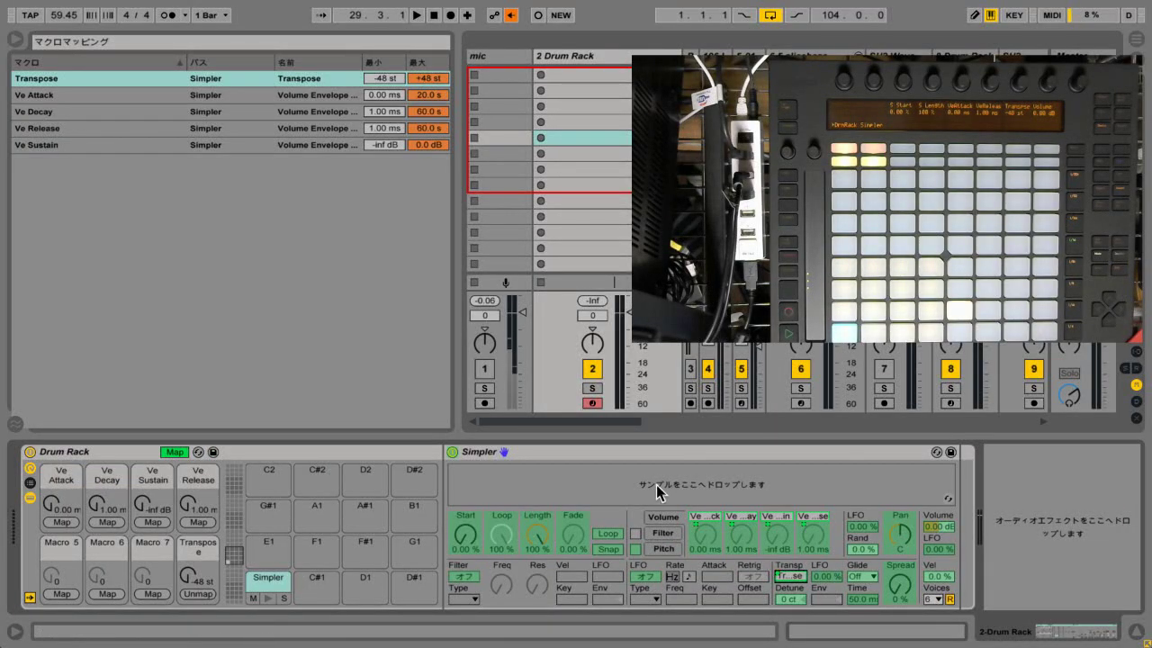
click(502, 586)
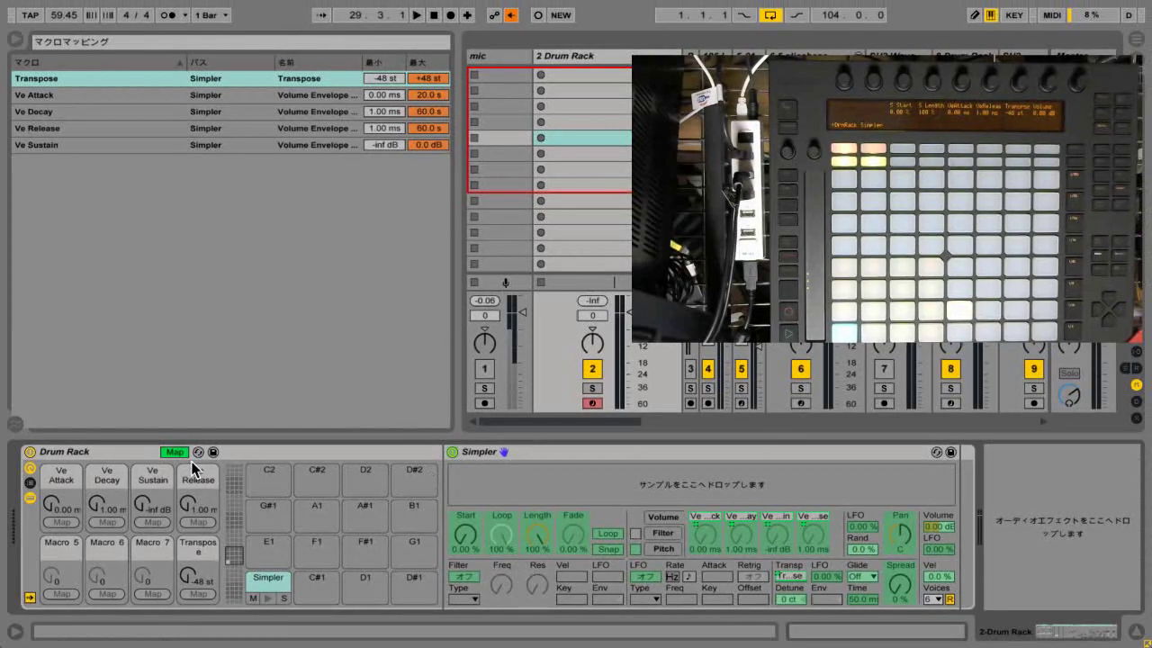
click(175, 454)
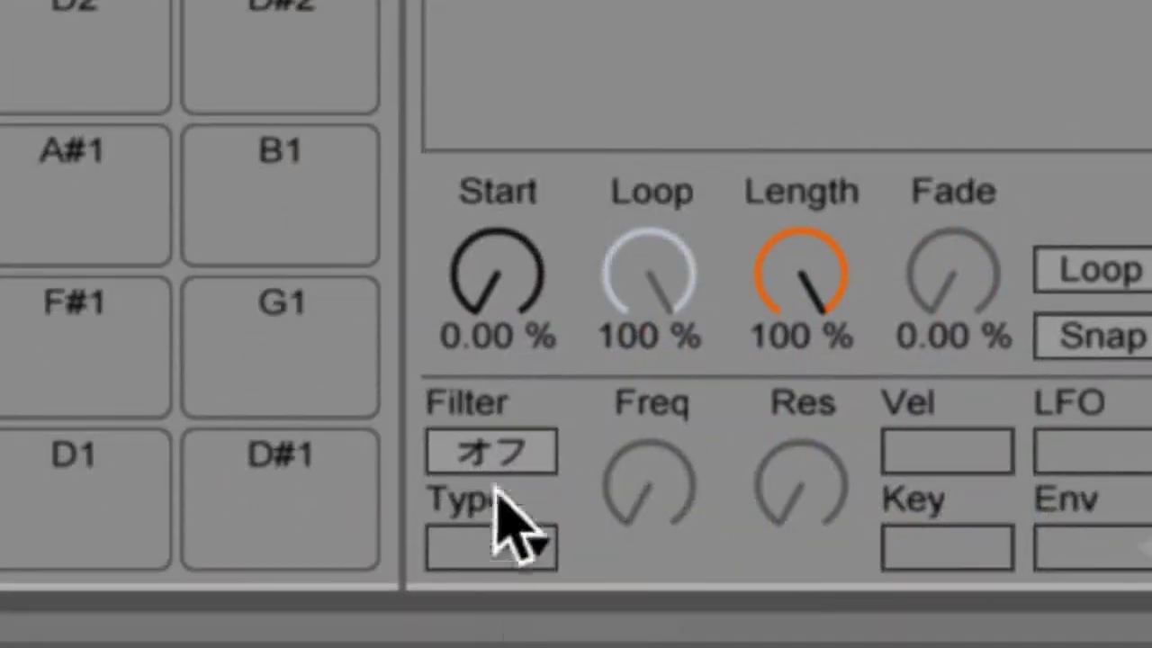
Step: Turn on Simpler's filter and map its Freq and Res to Macros 5 and 6 of the Drum Rack
click(500, 459)
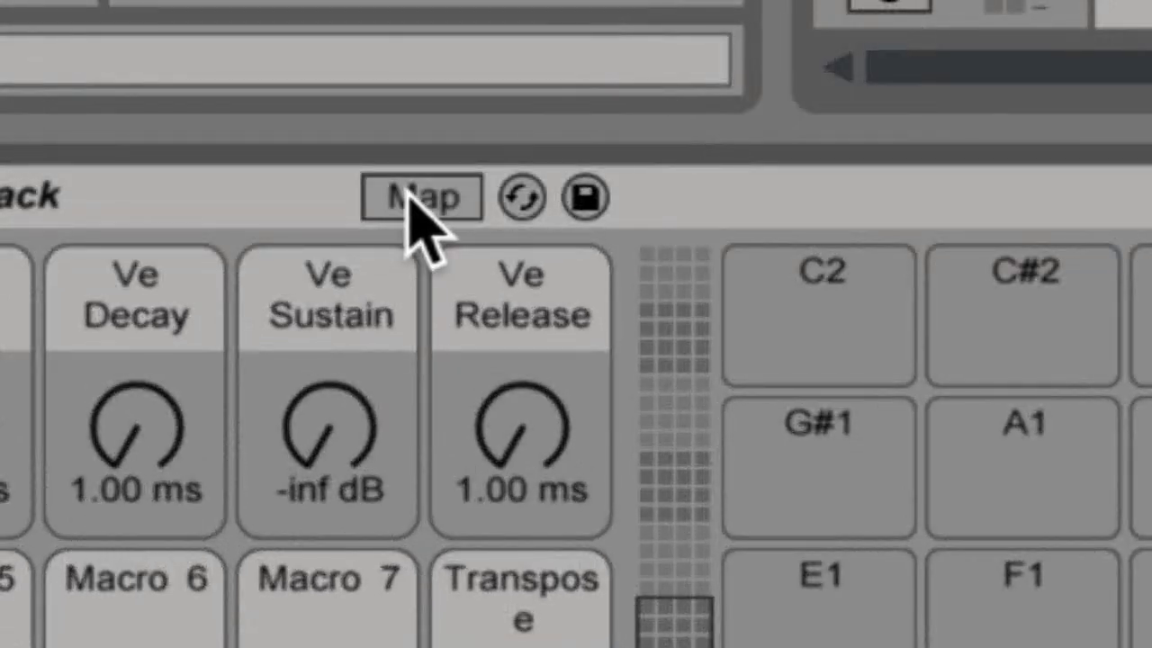
click(175, 452)
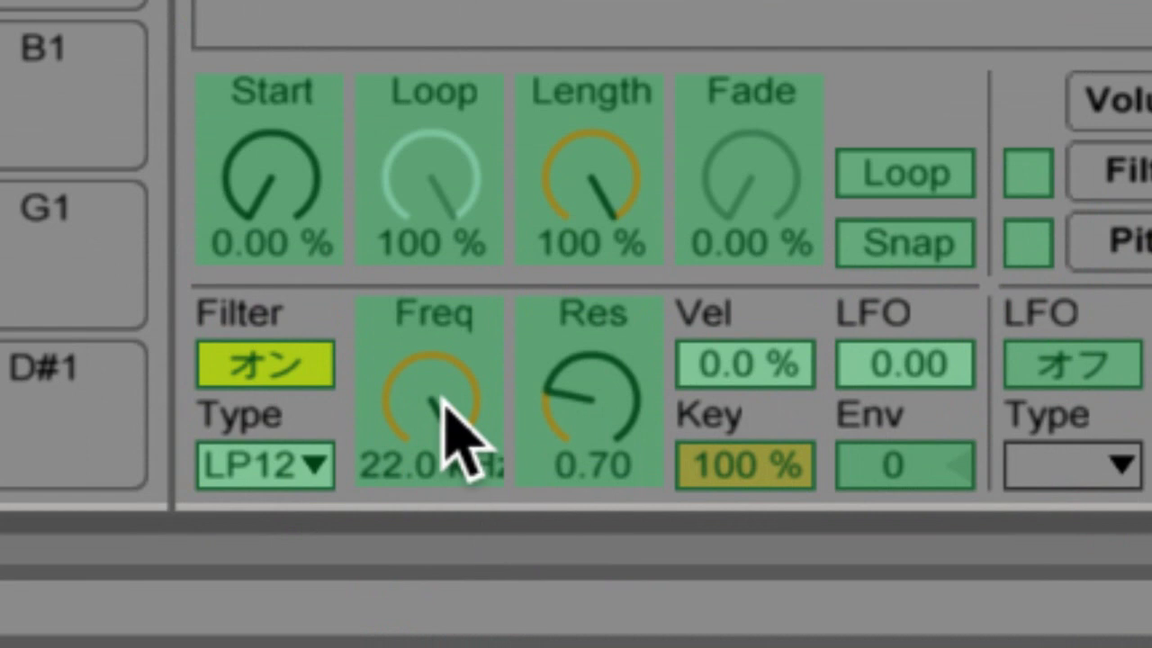
click(444, 411)
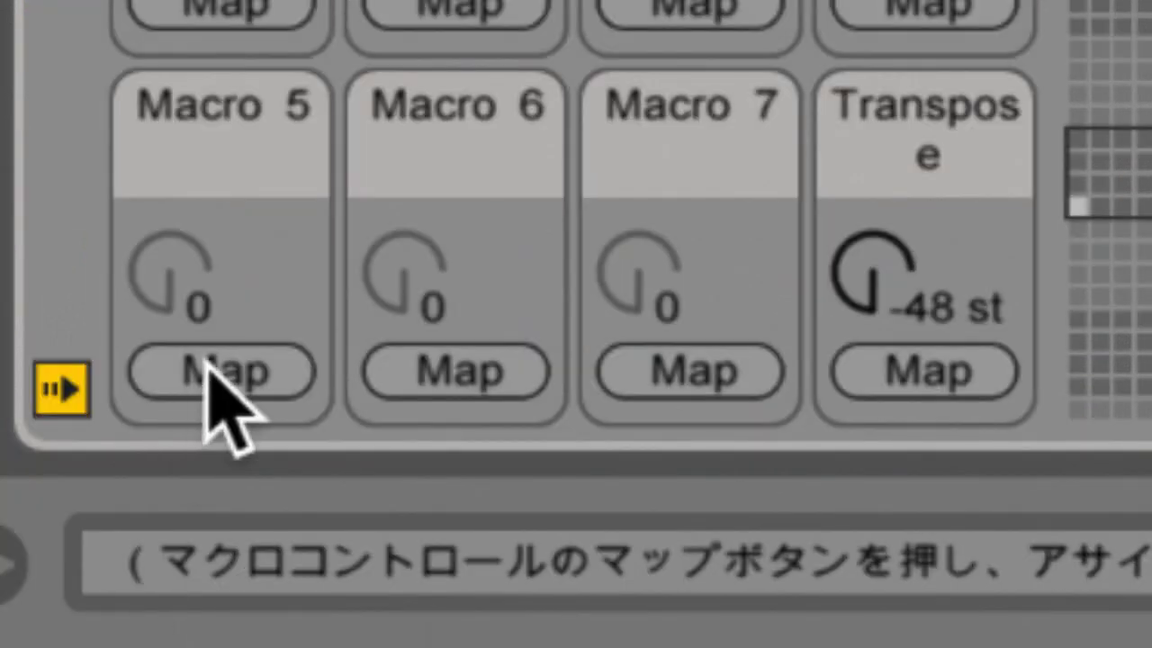
click(216, 371)
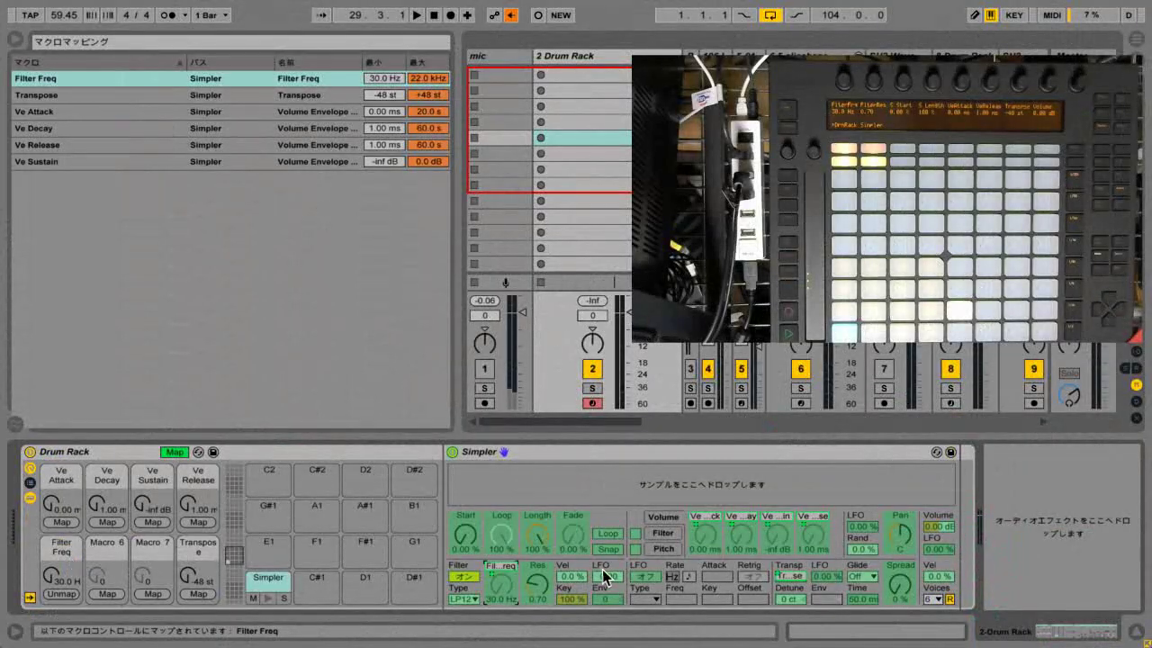
click(539, 583)
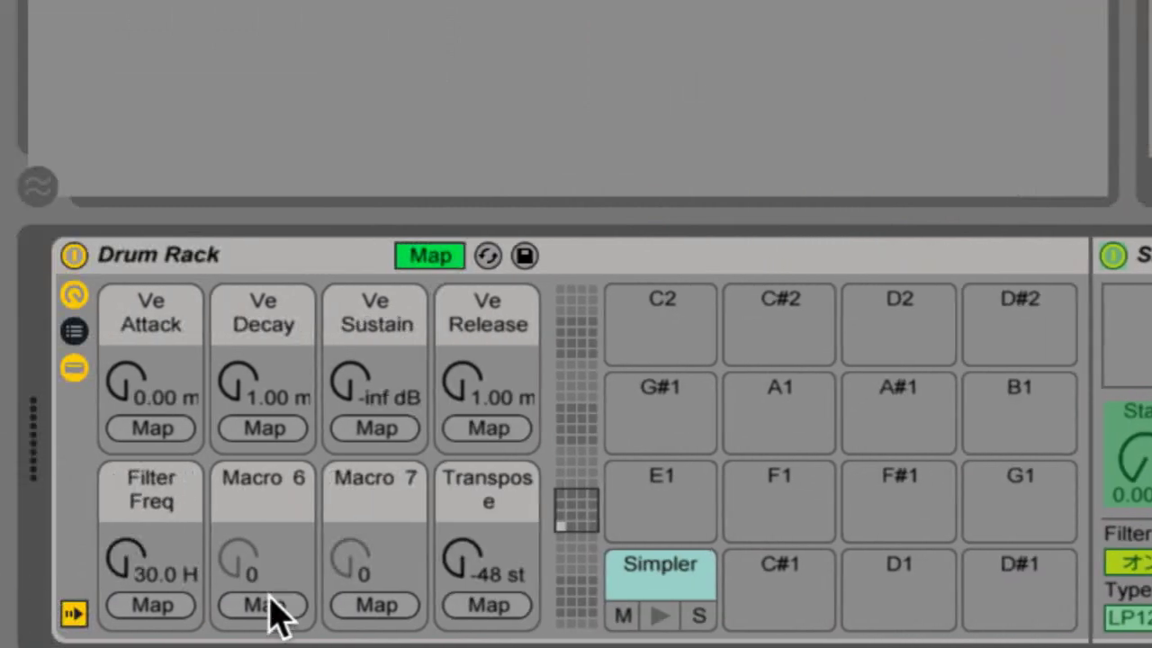
click(270, 605)
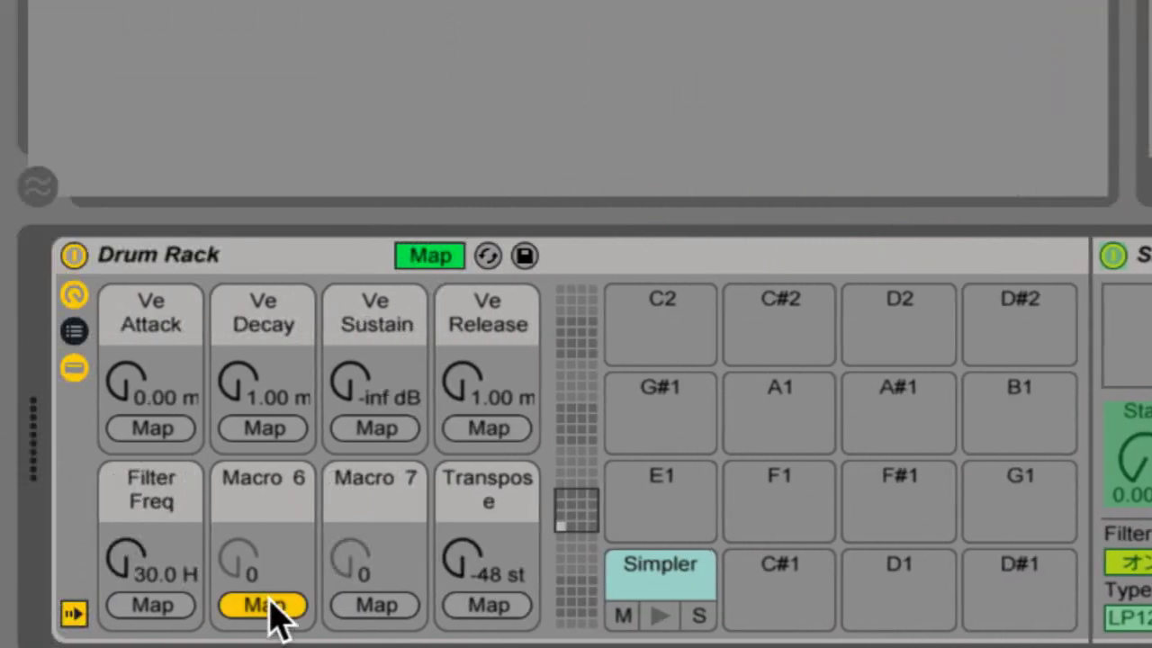
click(441, 258)
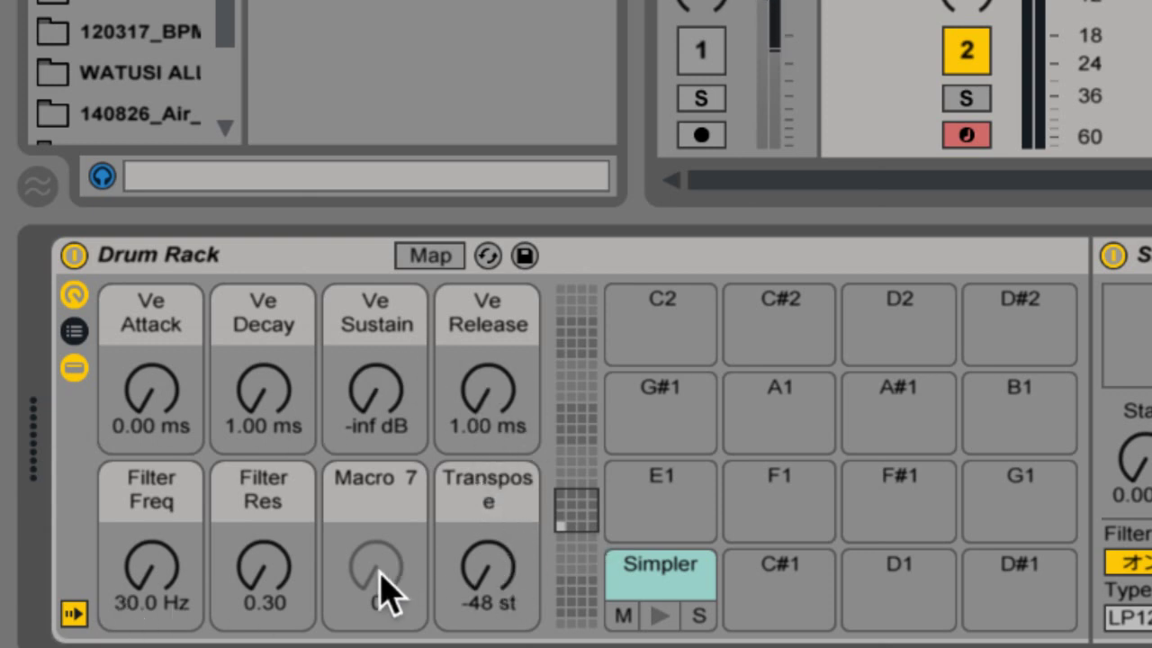
Step: Set the Transpose macro to 0 st
click(497, 578)
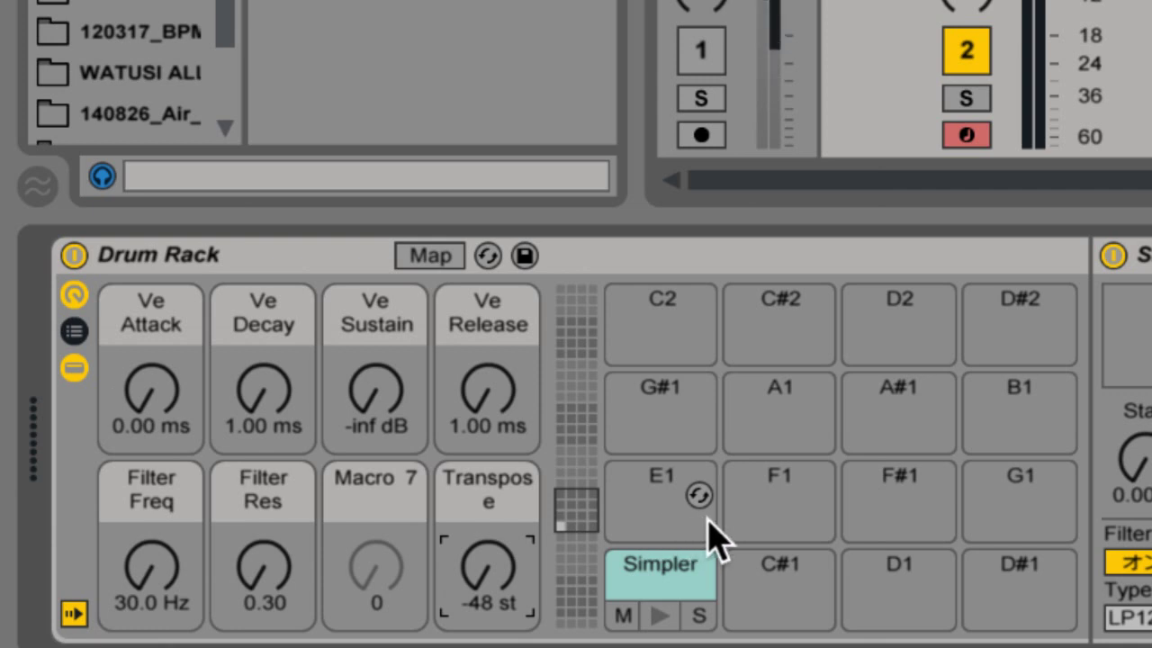
text(0)
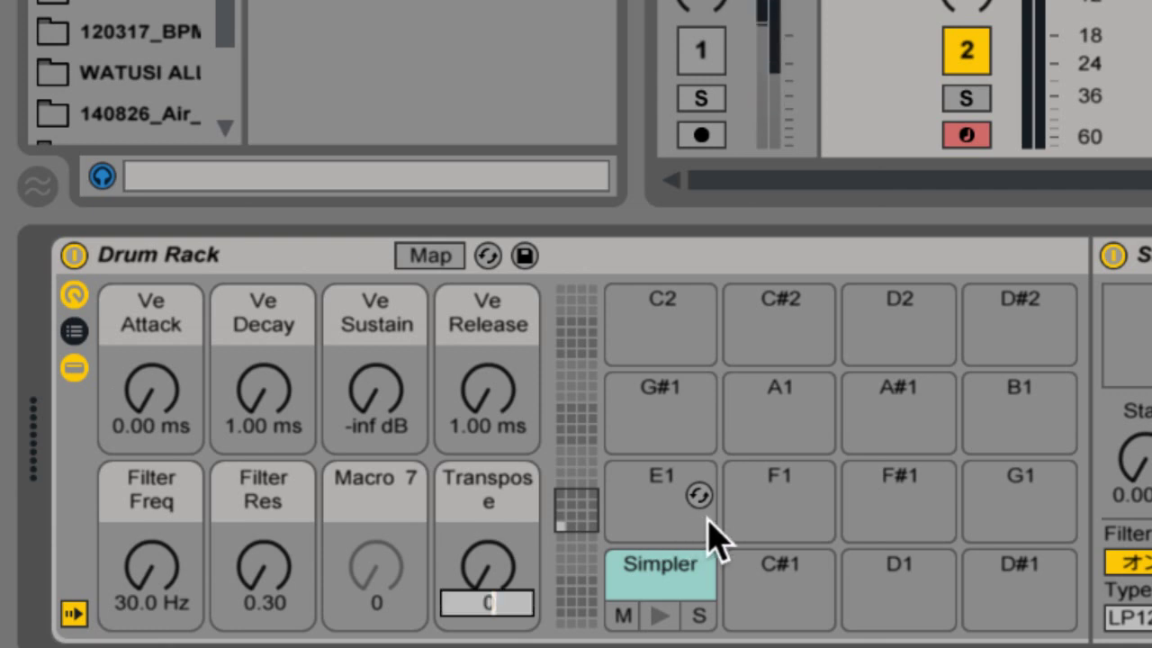
key(Return)
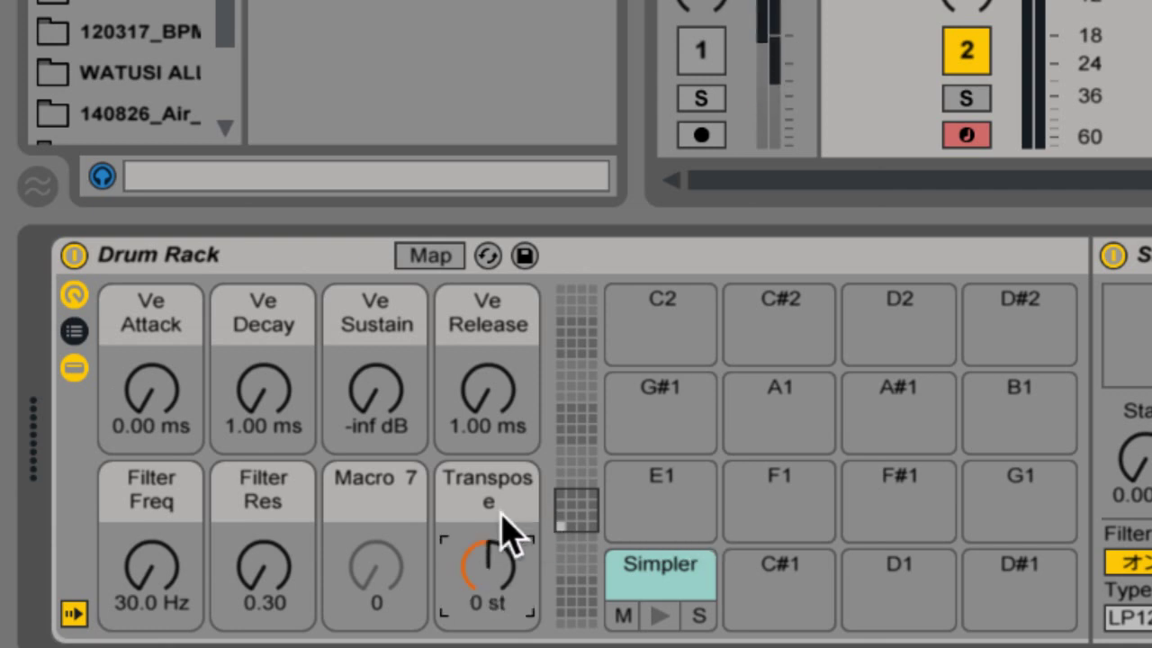
Step: Set the Filter Res macro to 0.70 and the Filter Freq macro to 22.0 kHz
click(266, 560)
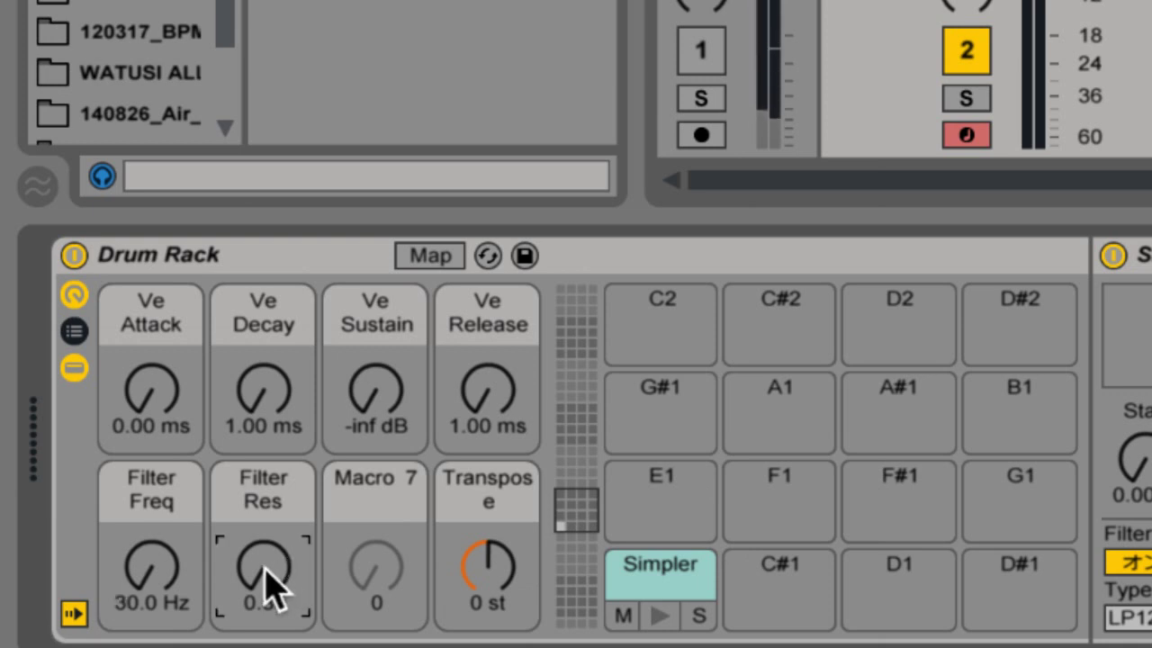
drag(261, 566, 261, 562)
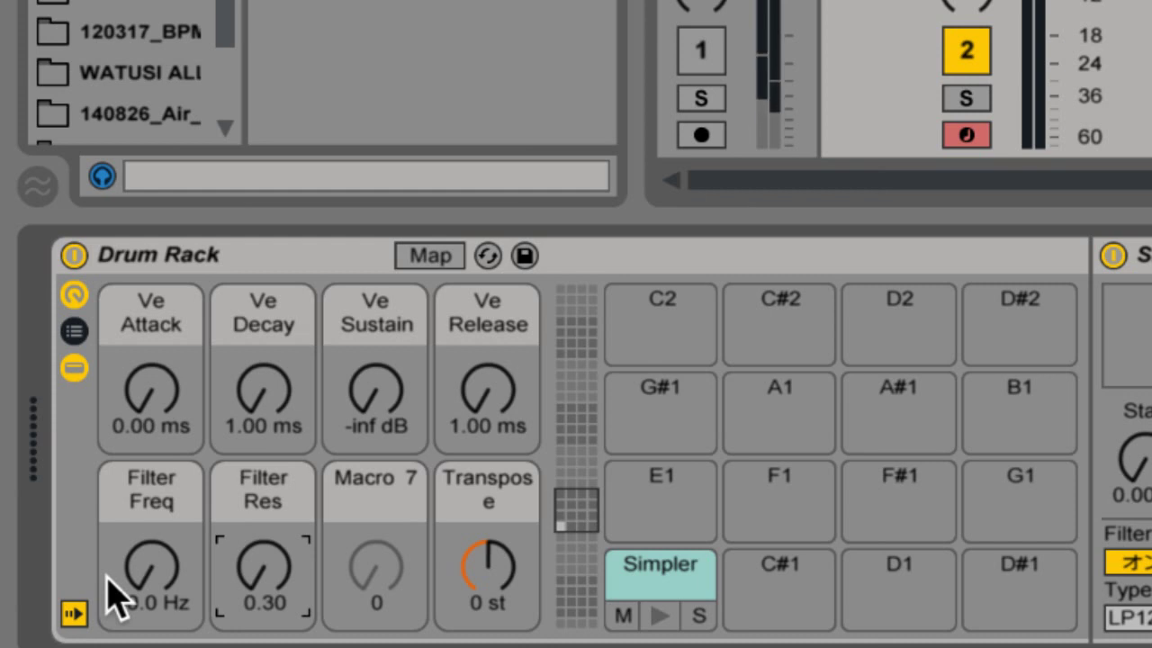
click(200, 253)
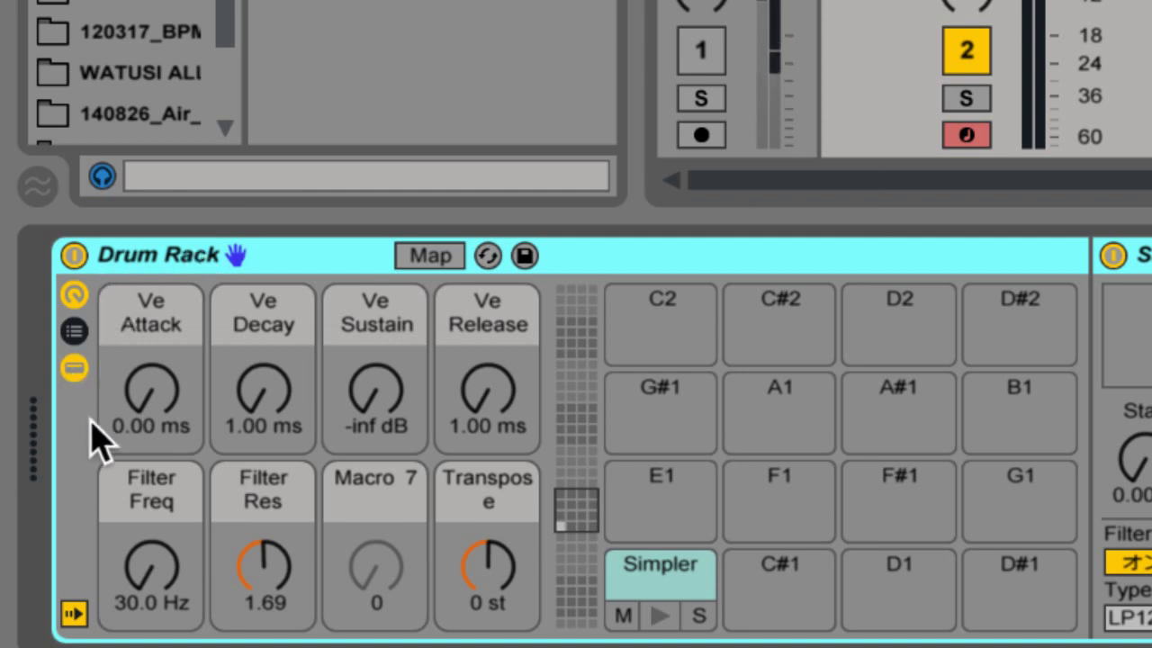
click(141, 506)
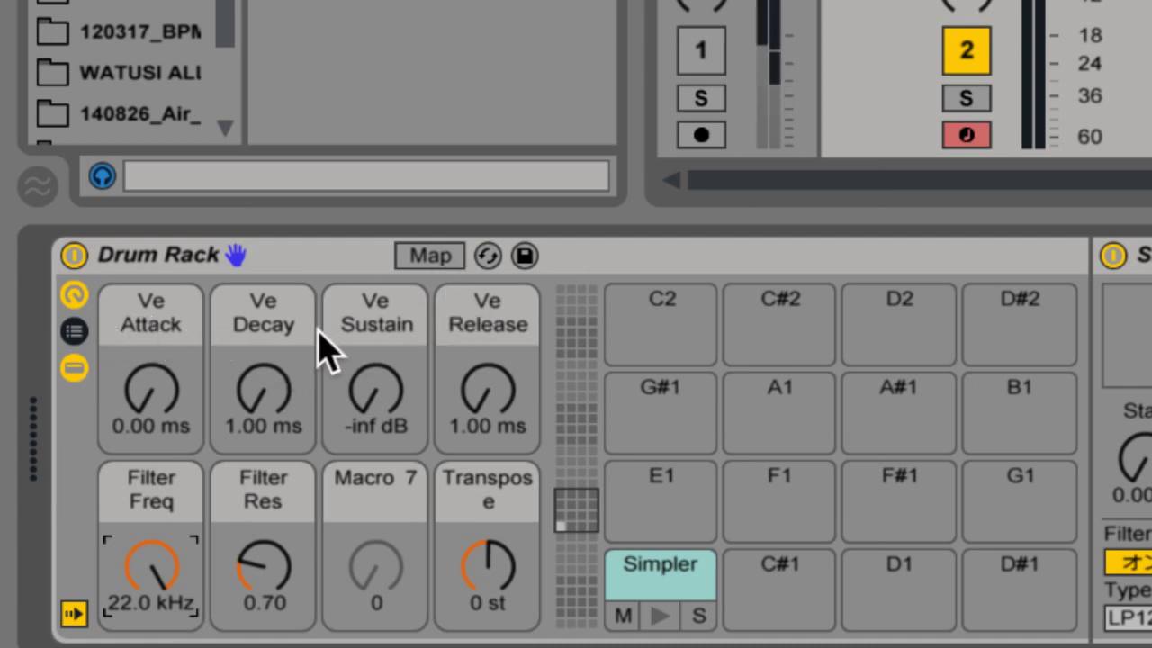
Step: Set the envelope macros to 80.1 ms decay, 0 dB sustain, 4.31 ms release and 0.19 ms attack
click(270, 350)
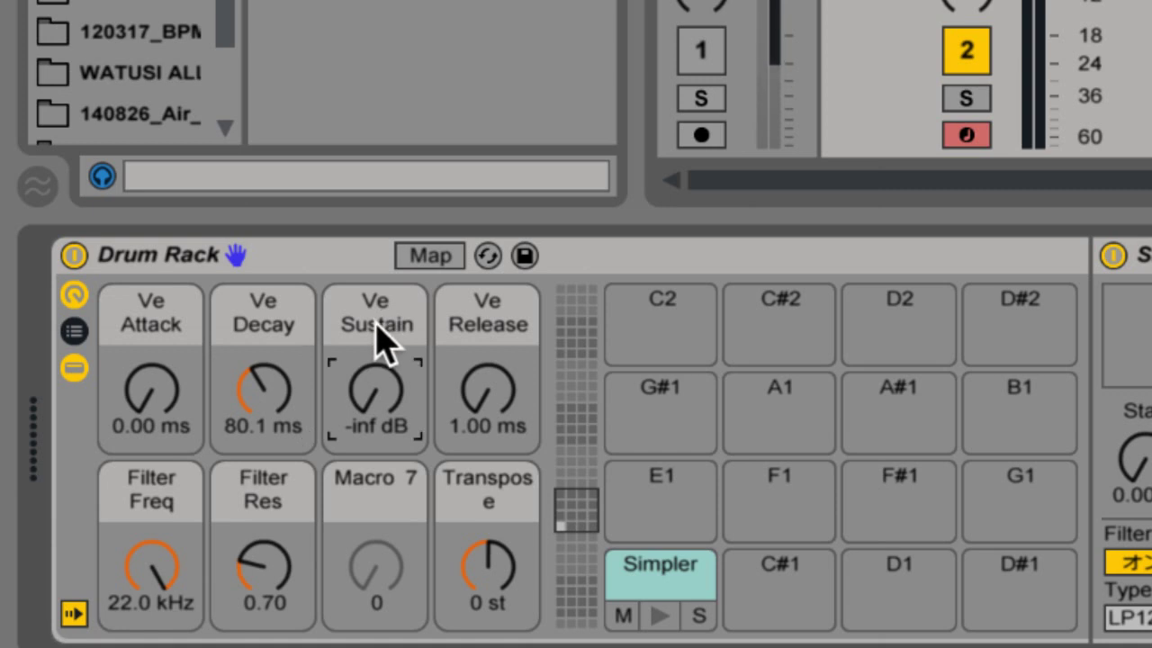
text(0)
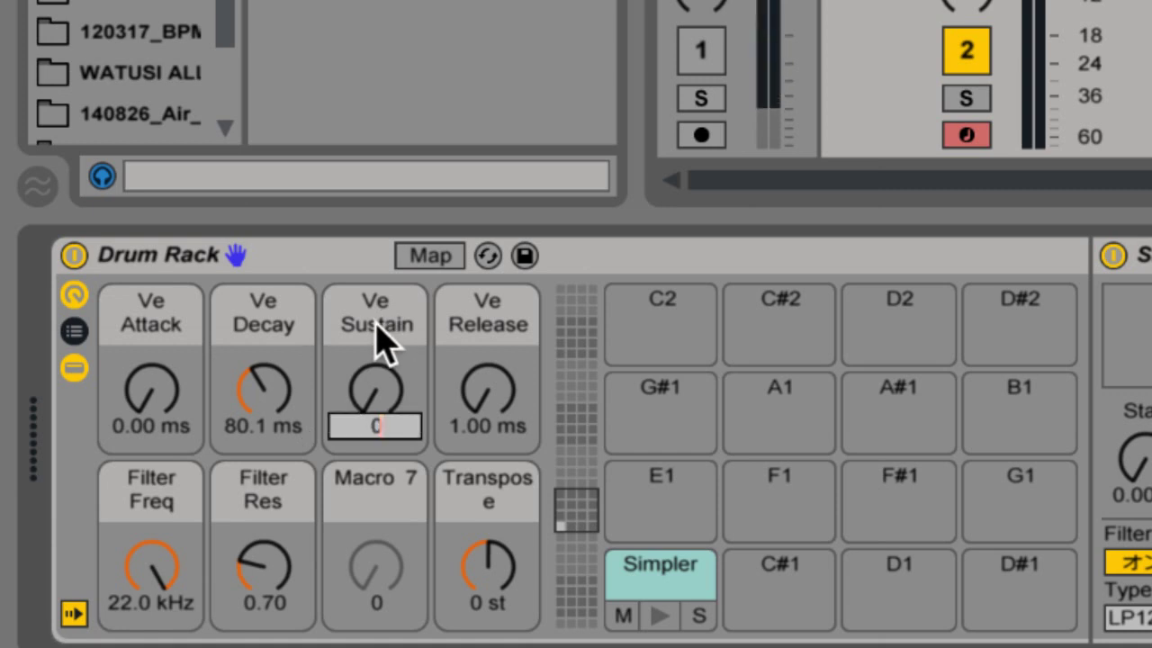
key(Return)
click(483, 391)
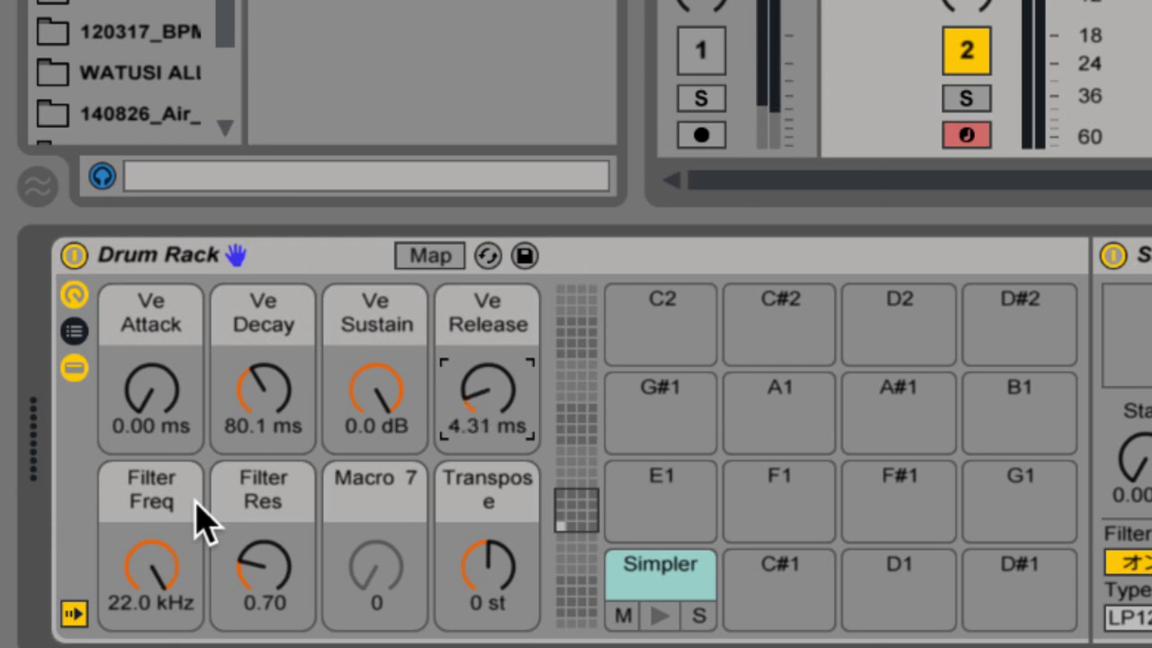
click(154, 396)
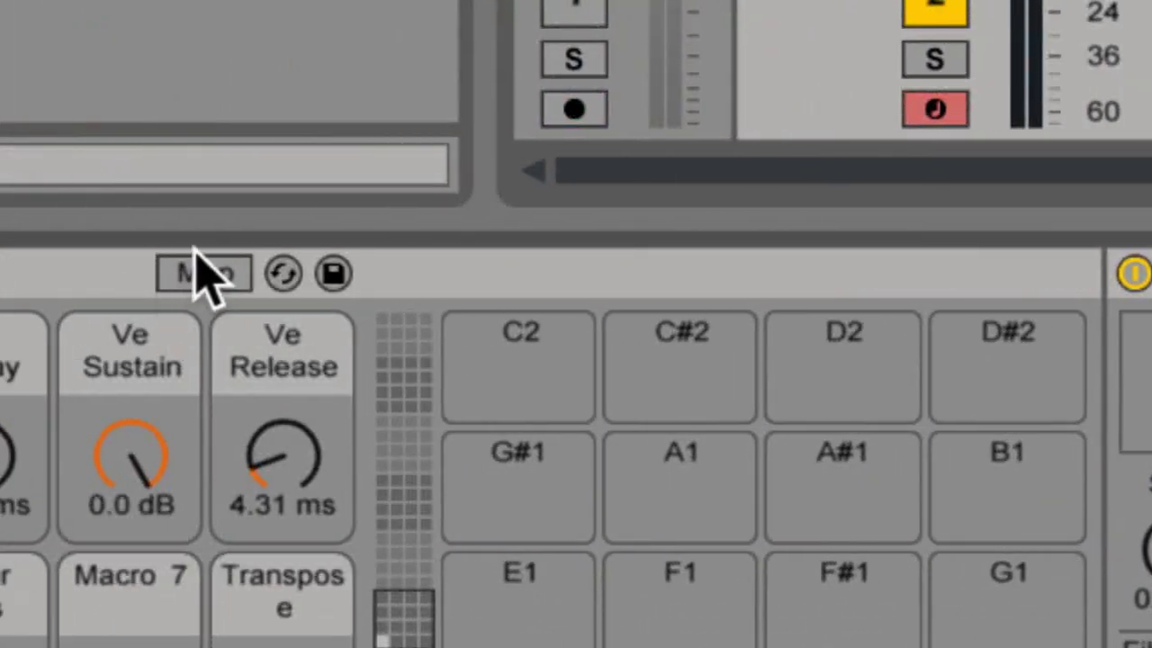
Step: Map Simpler's Volume to Macro 7 of the Drum Rack and set that macro to 0.00 dB
click(198, 274)
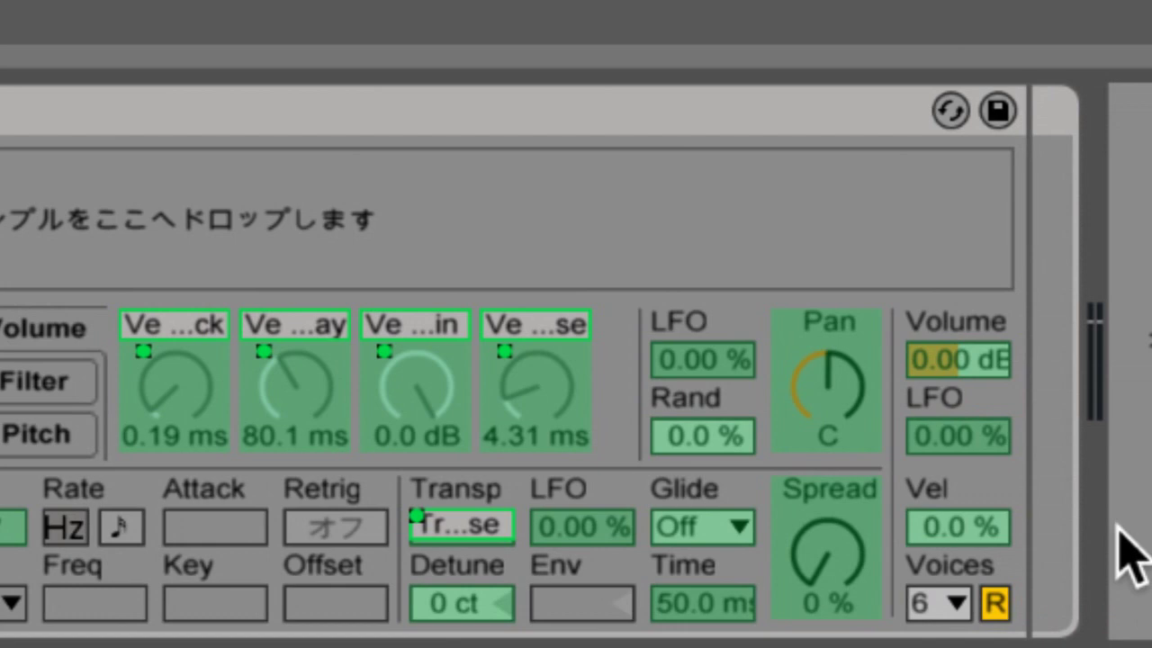
click(966, 363)
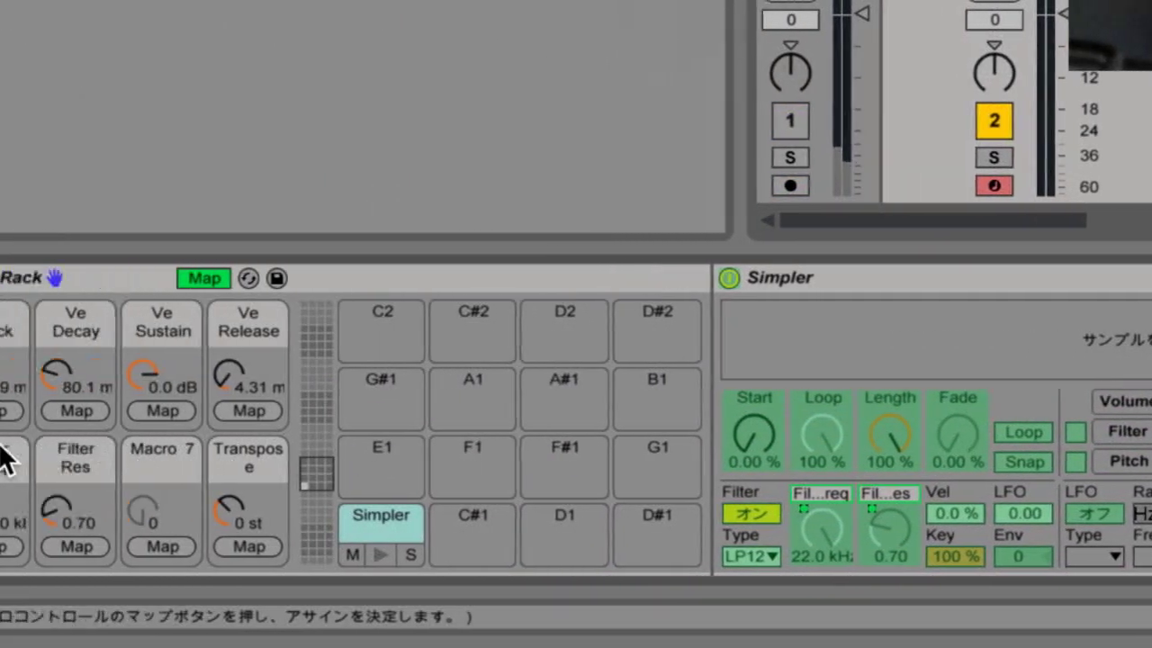
click(242, 543)
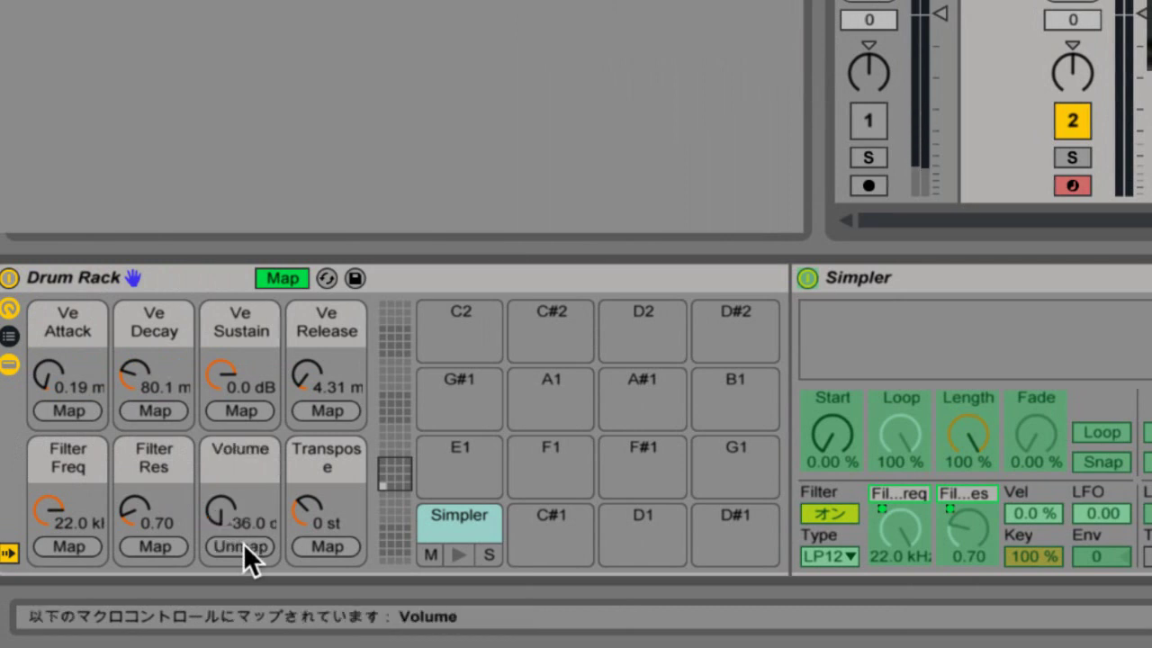
click(222, 511)
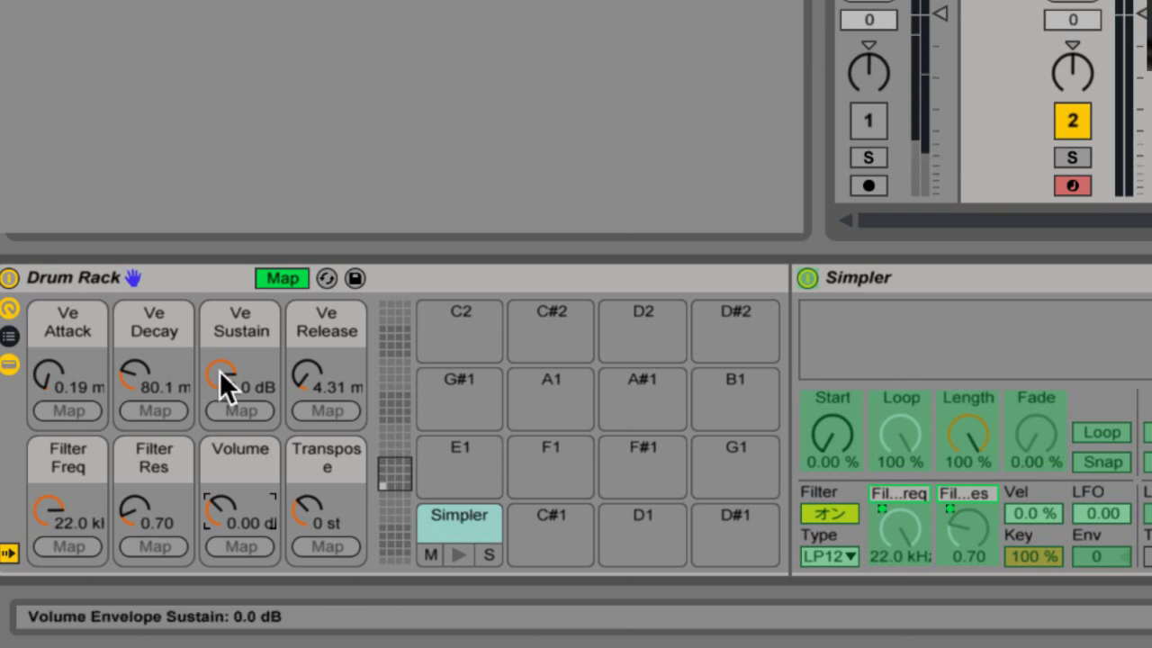
click(283, 276)
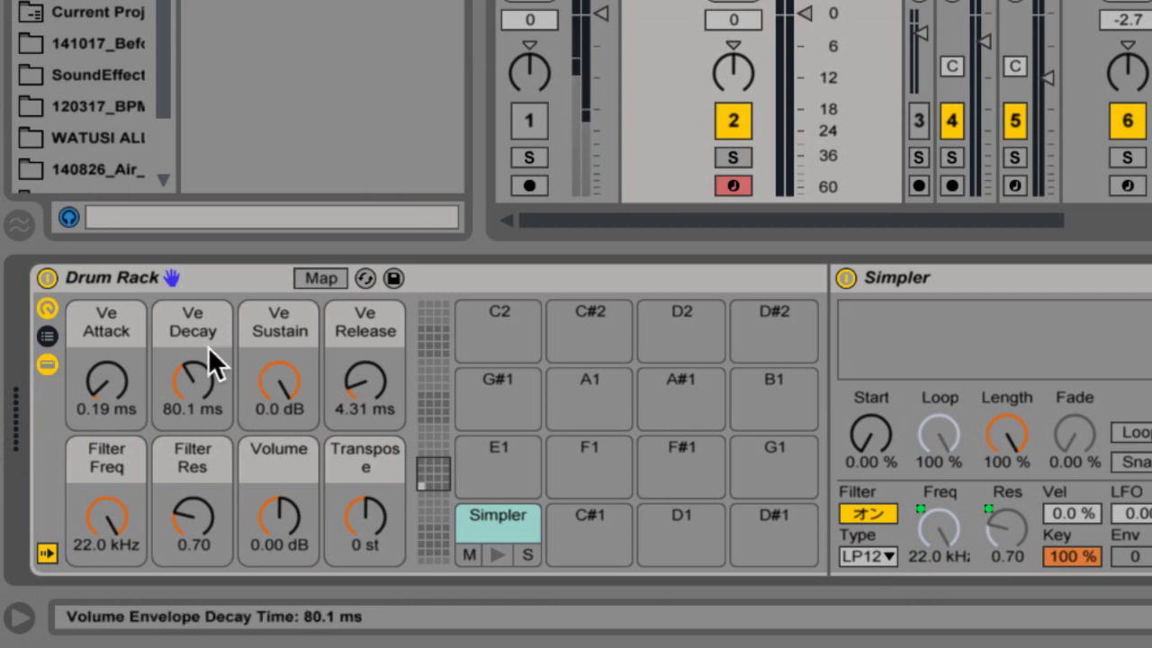
Step: Look through the Instruments folder within Presets in the User Library
right_click(201, 274)
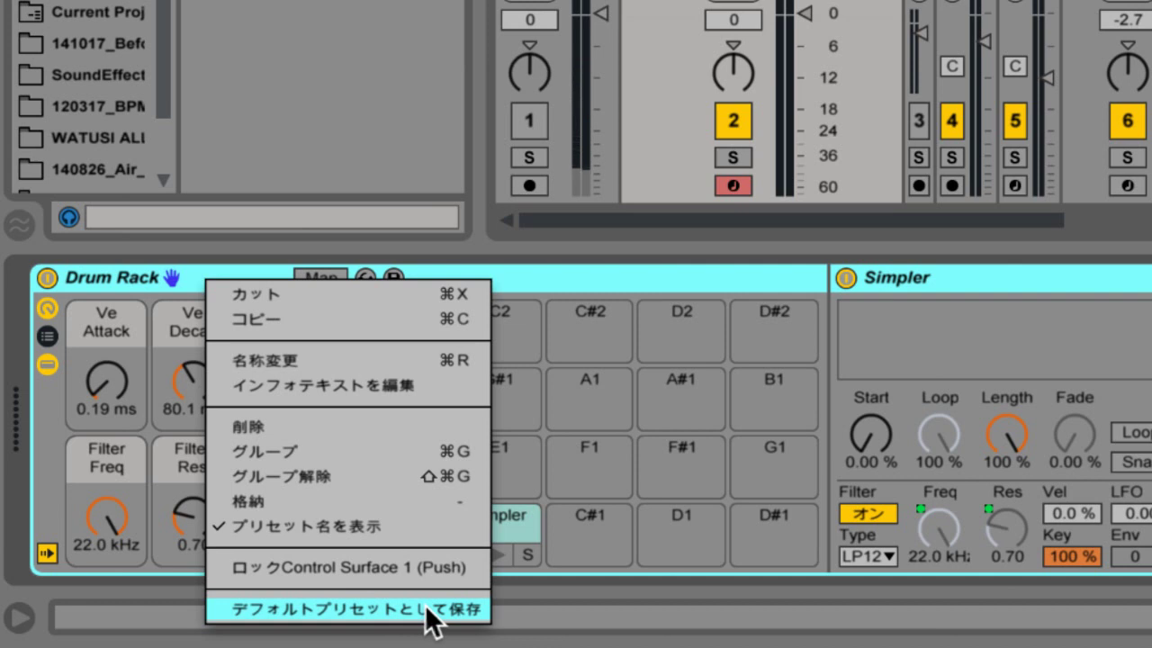
click(157, 609)
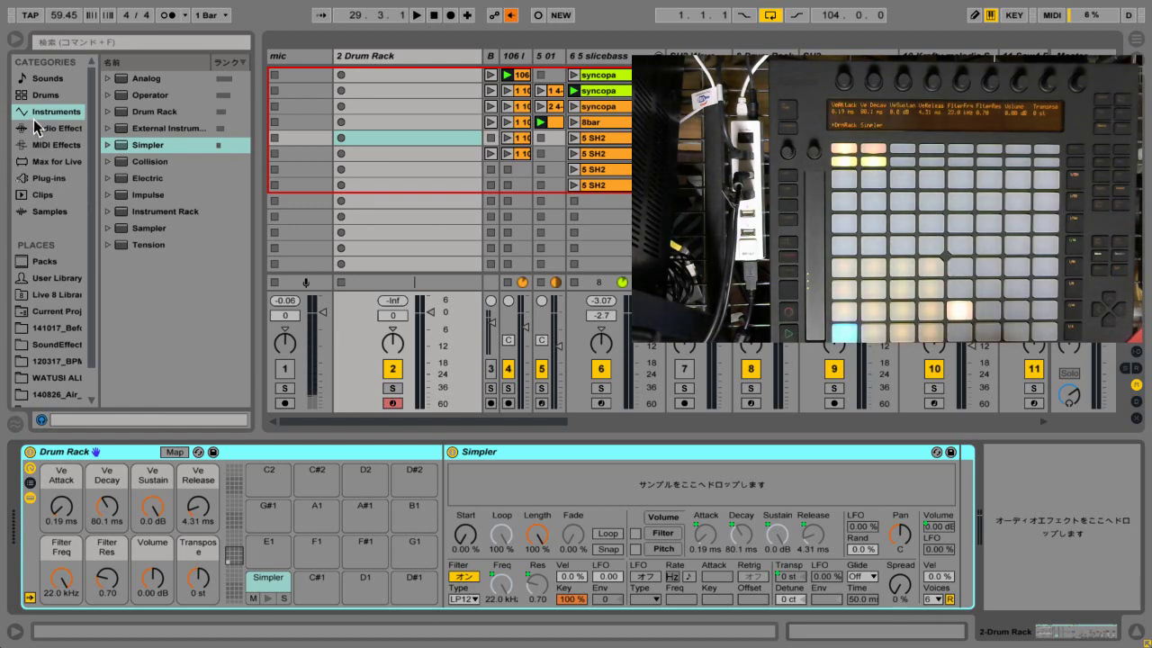
click(44, 280)
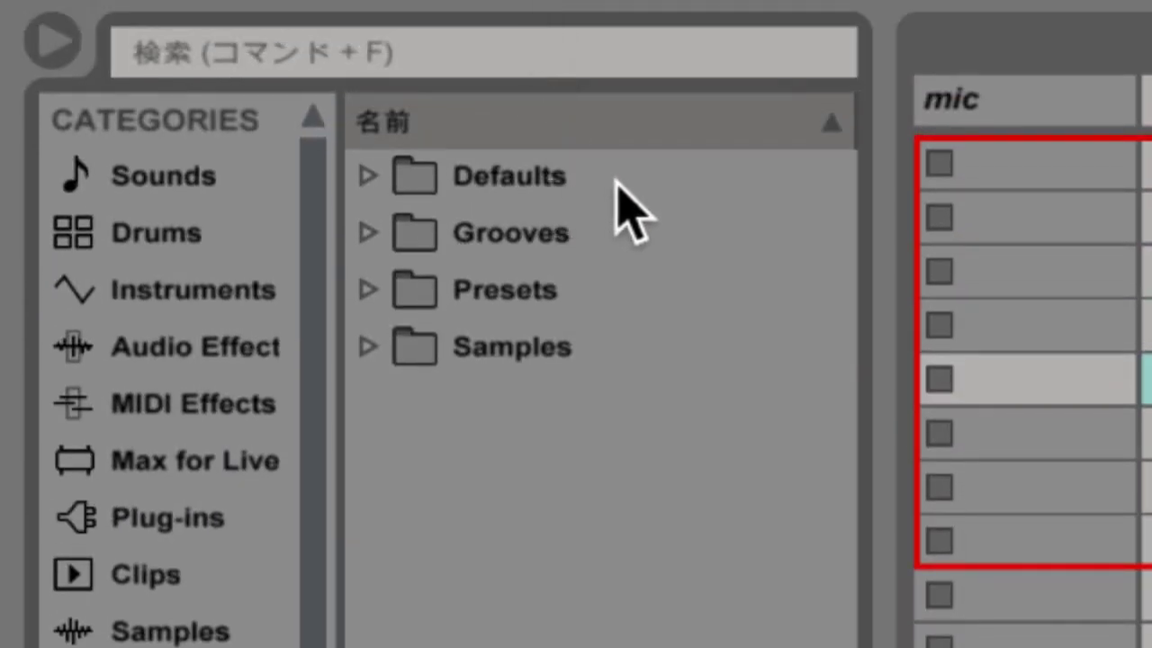
double_click(524, 291)
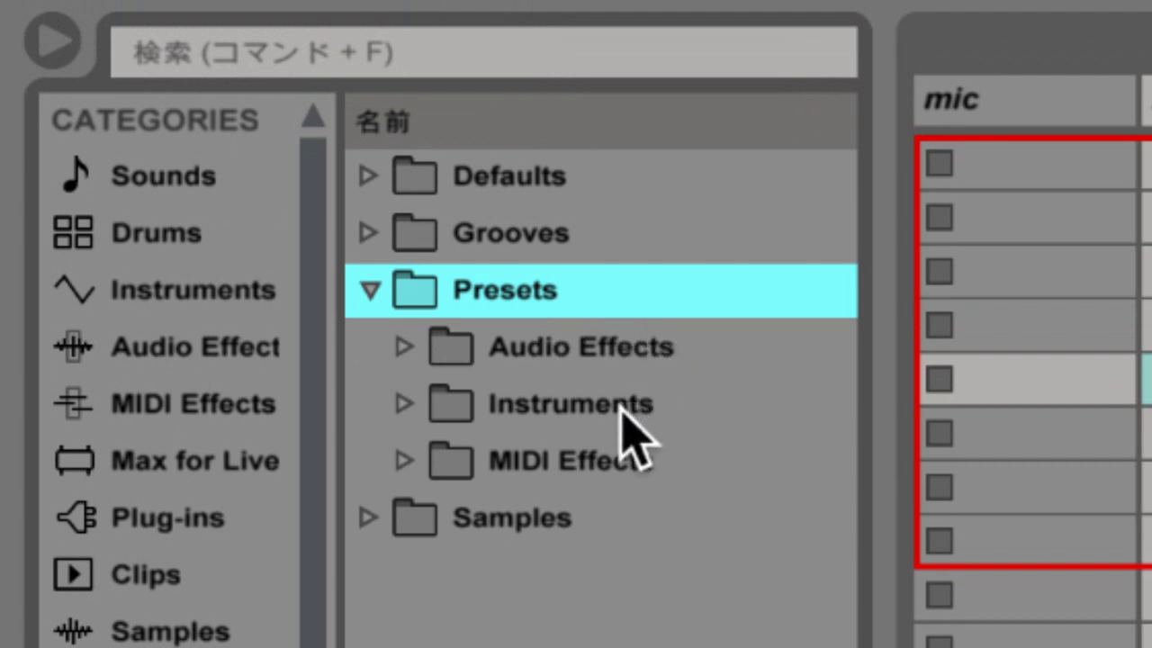
double_click(621, 409)
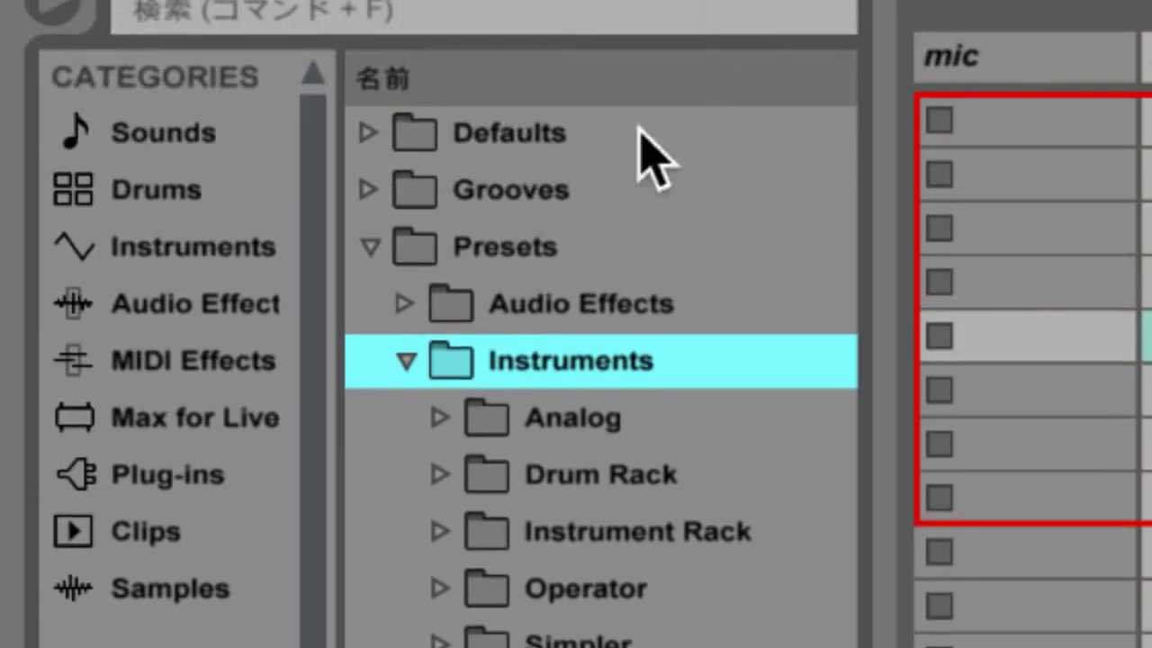
click(406, 46)
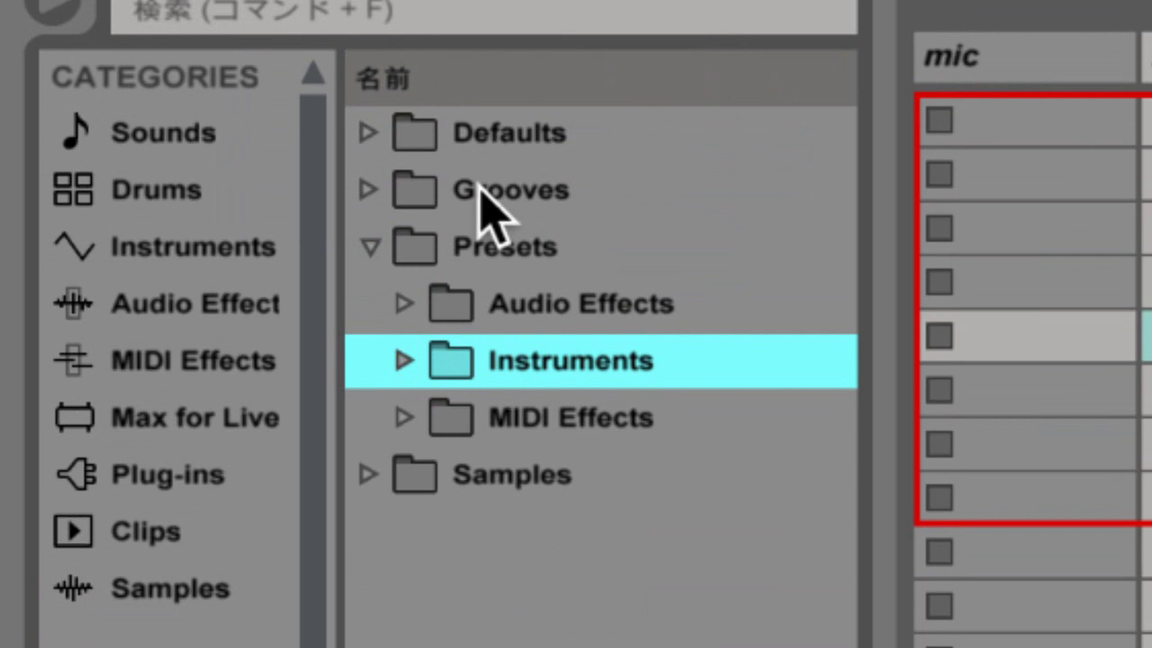
Step: Expand the Slicing folder under Defaults in the User Library
double_click(514, 134)
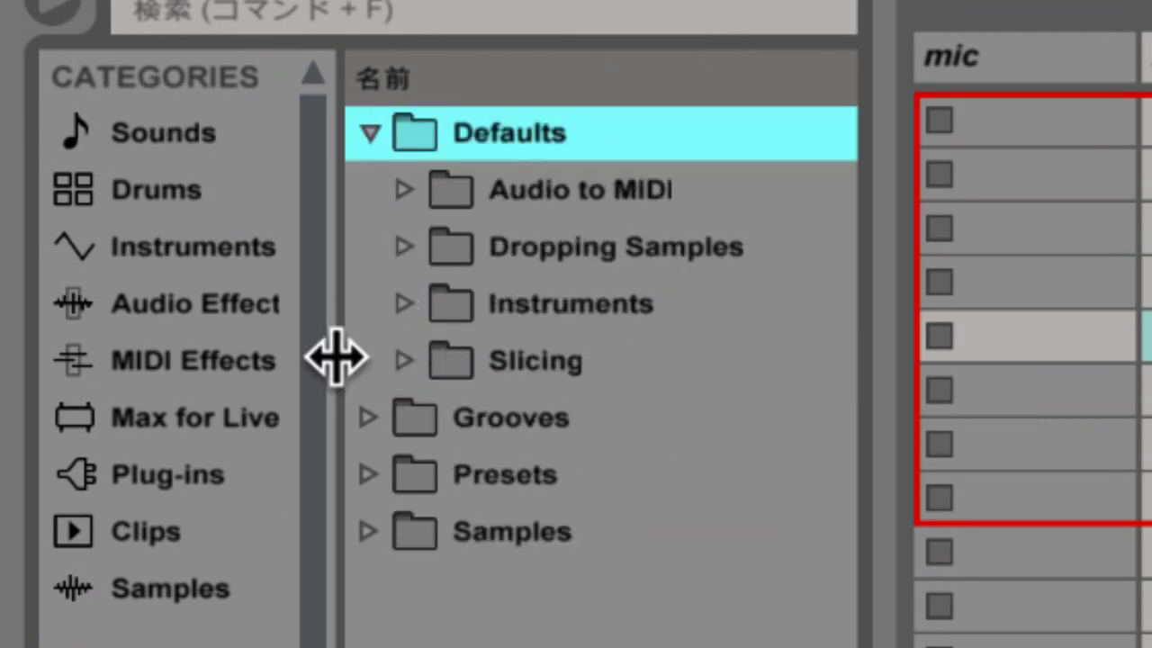
click(542, 356)
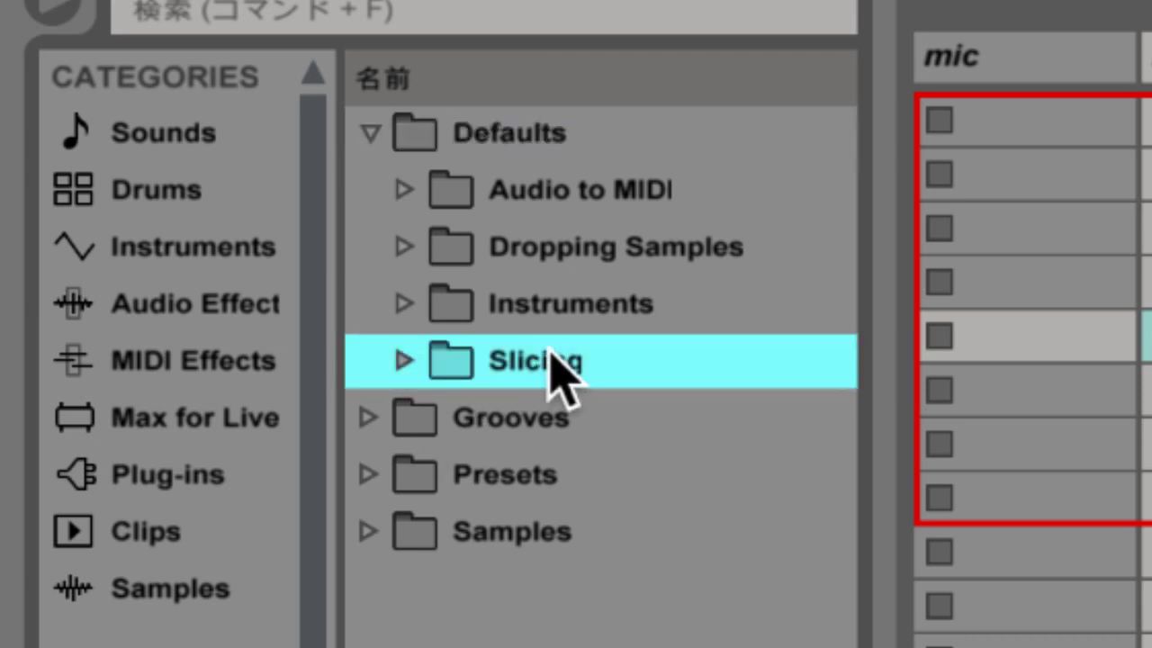
click(194, 605)
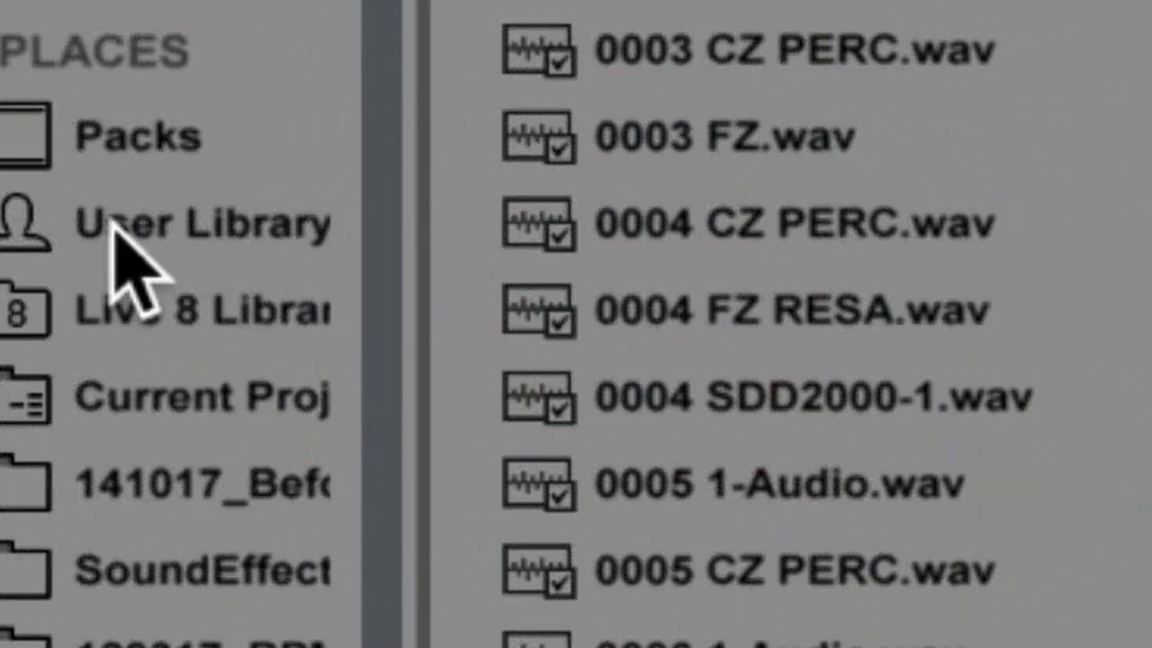
click(126, 261)
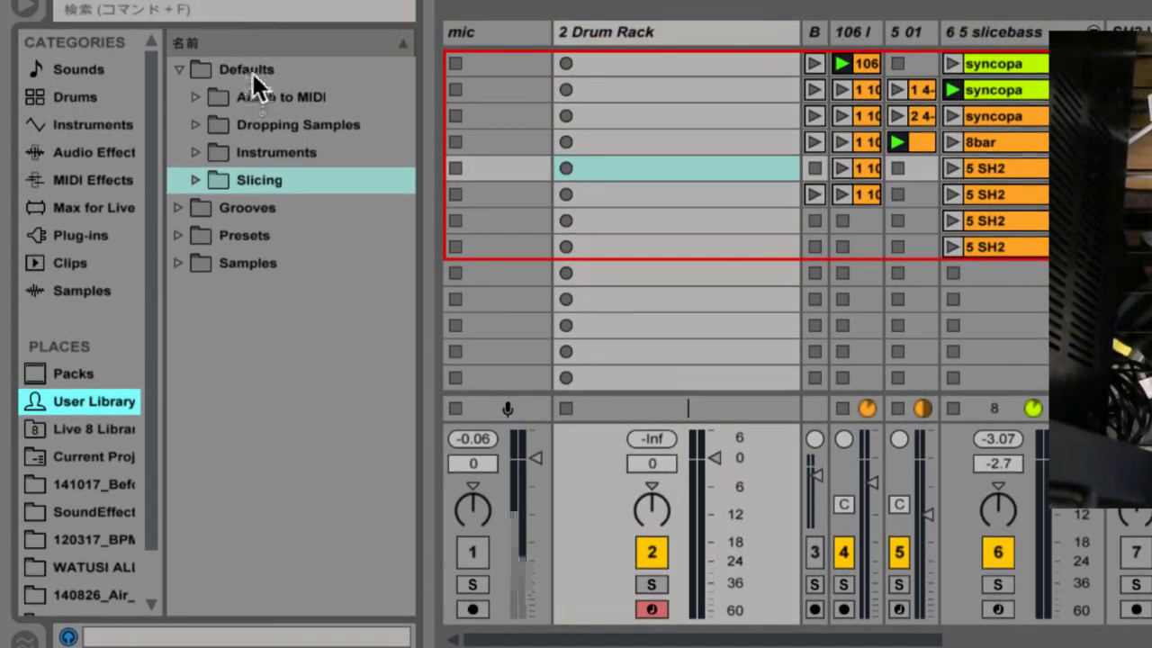
click(251, 70)
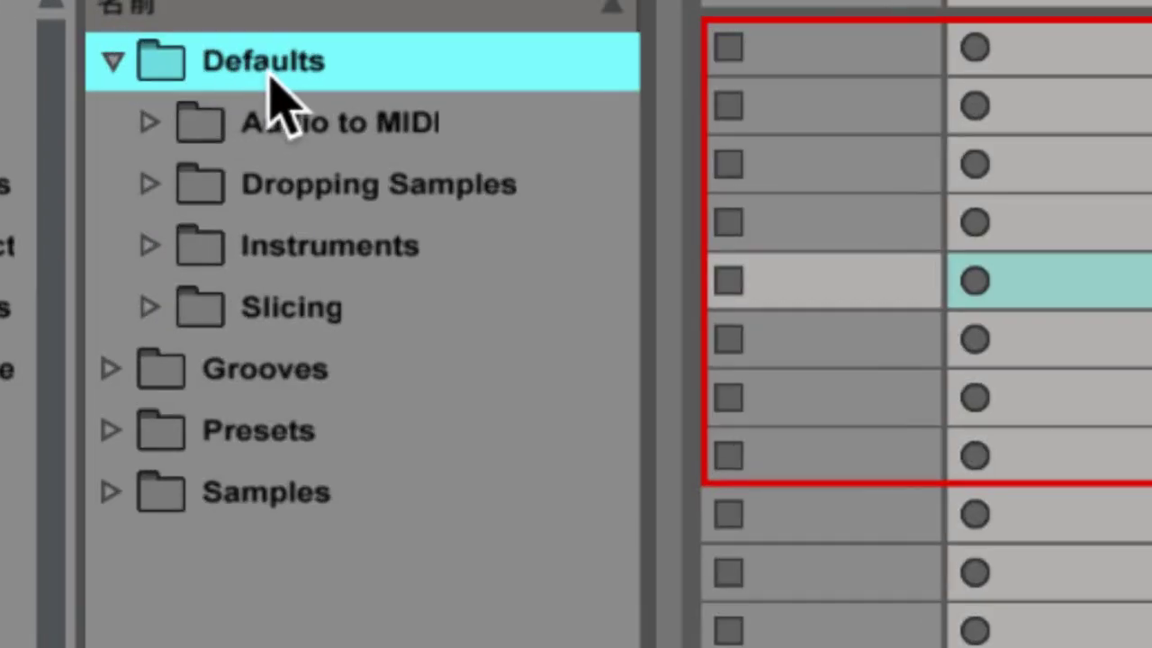
click(302, 306)
click(149, 307)
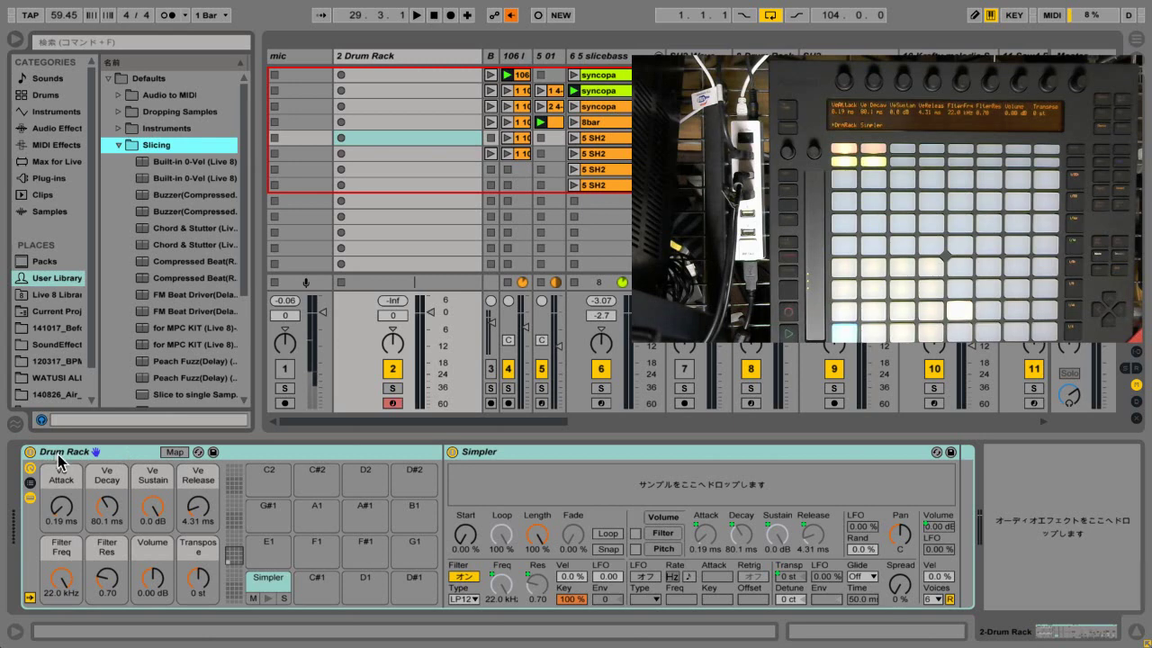
Step: Save the Drum Rack into the Slicing folder as "Pitch and Volume" and widen the browser to show full preset names
drag(52, 457, 172, 264)
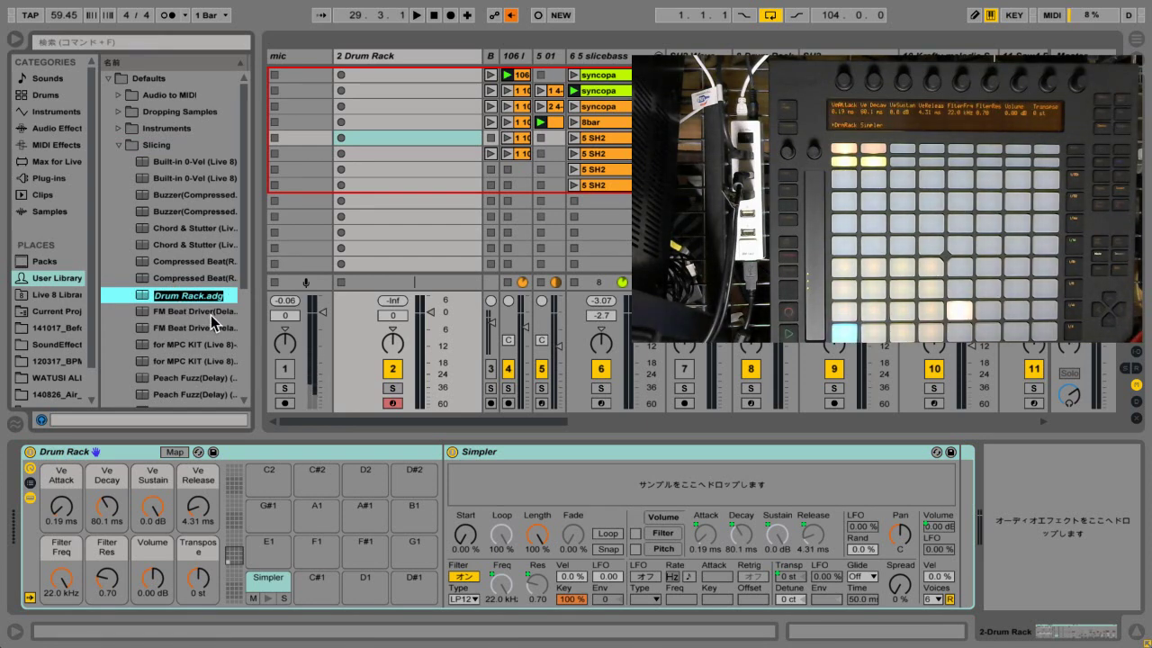
text(P)
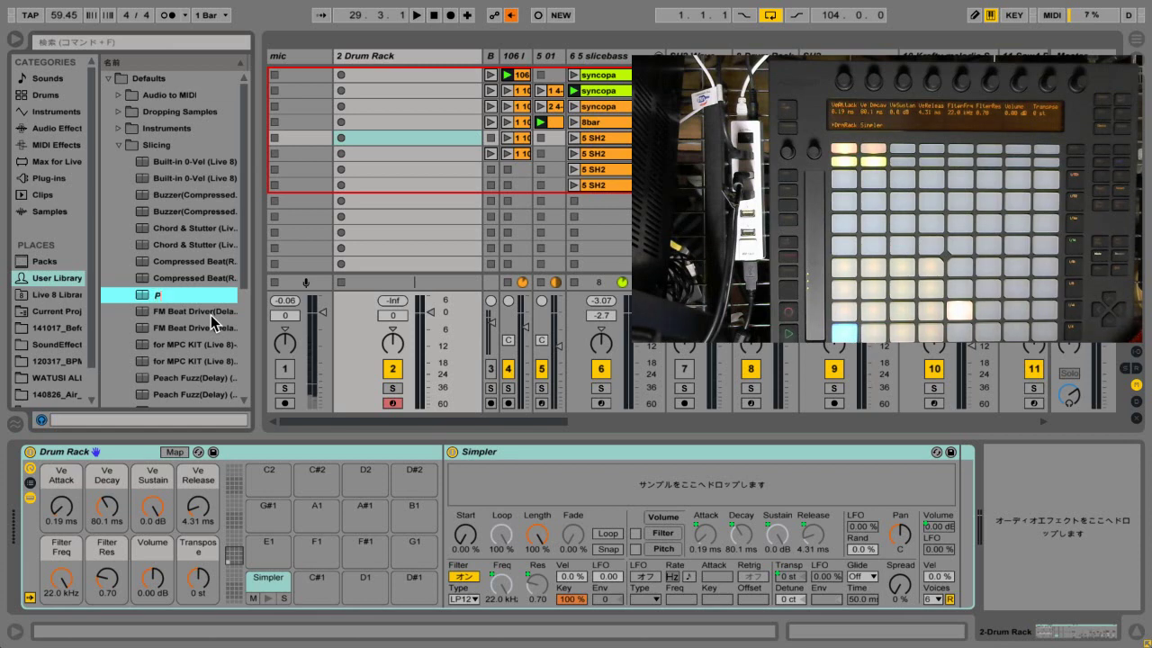
text(itch Volu)
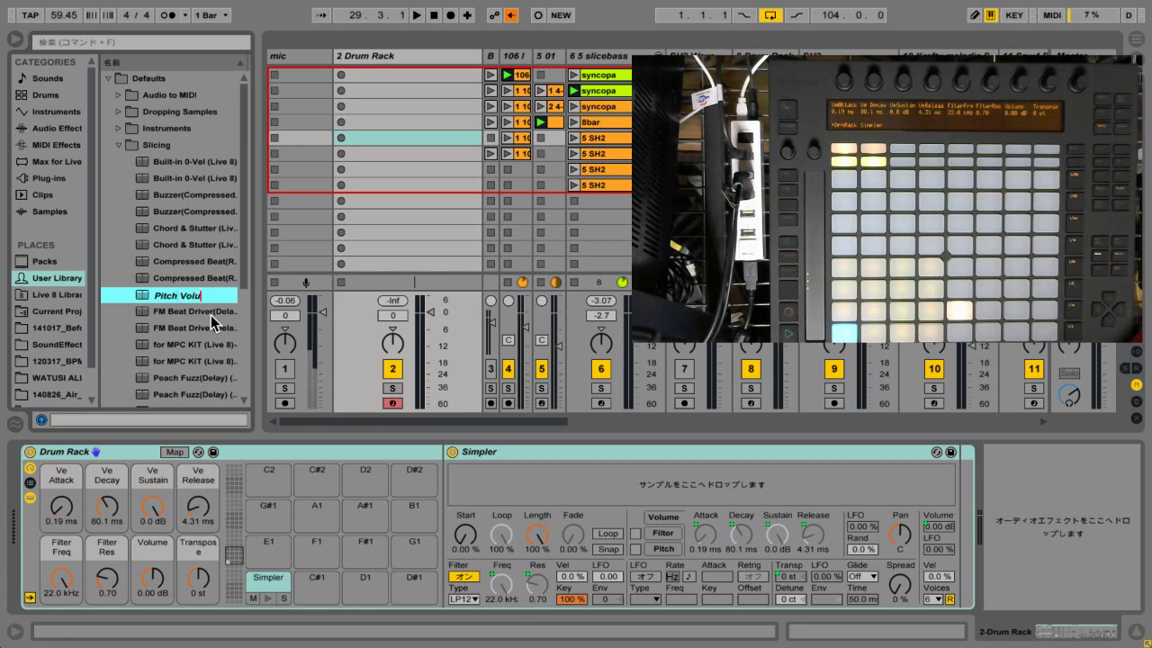
text(me)
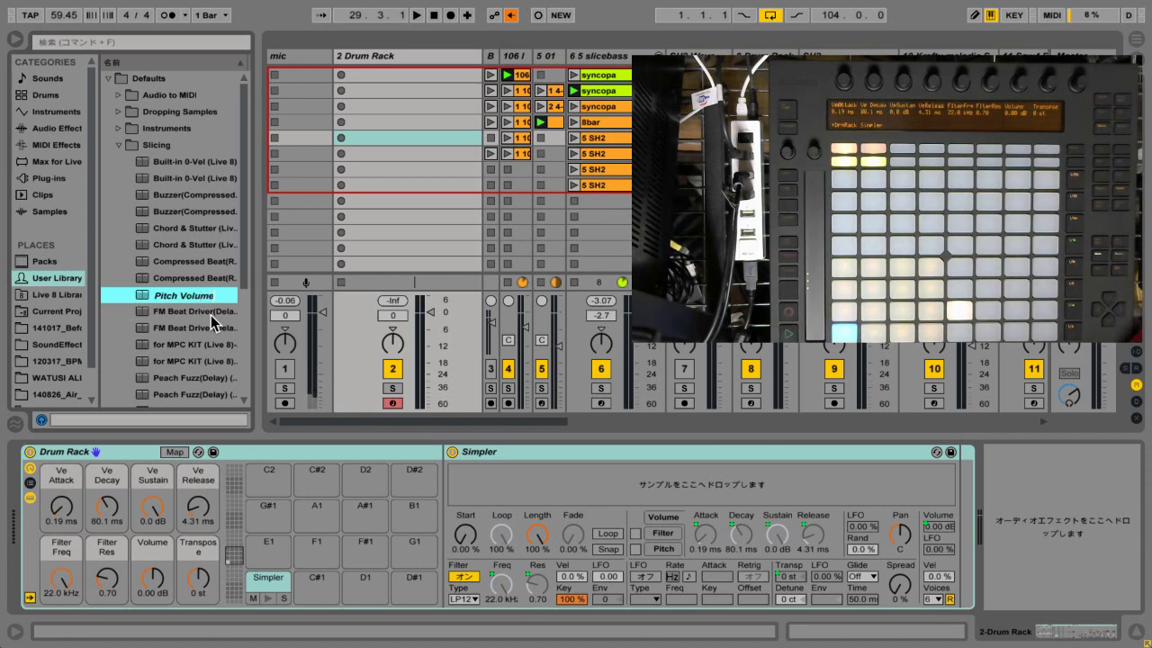
key(Left)
key(Left)
key(Left)
key(Left)
key(Left)
key(Left)
text(an)
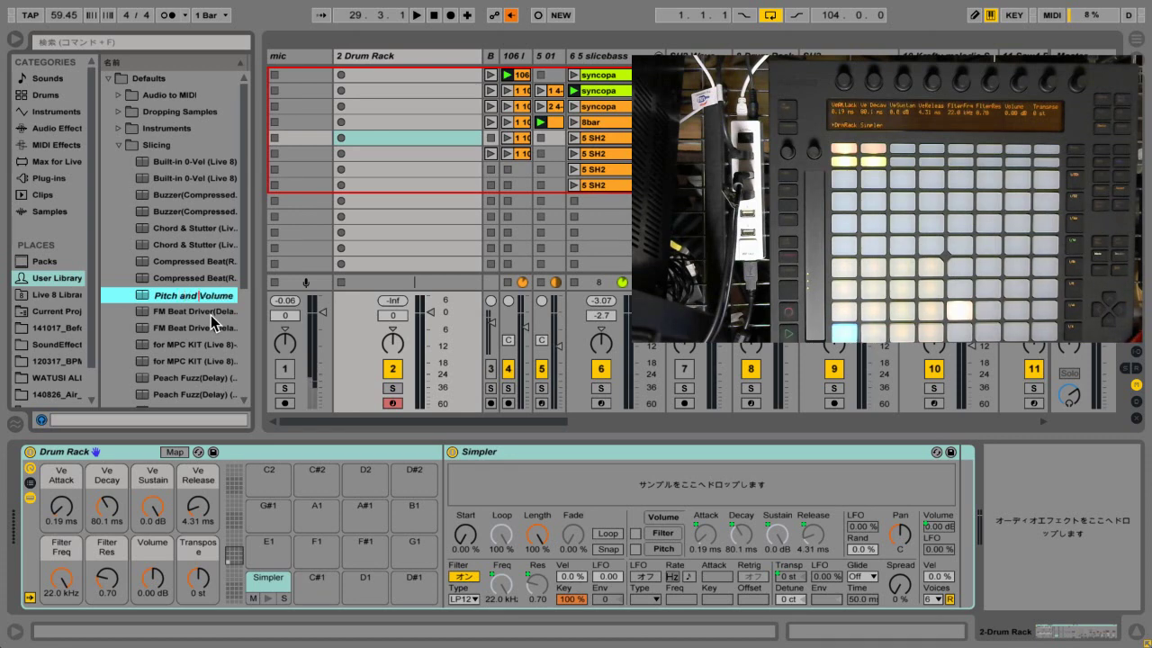
text(d)
key(Return)
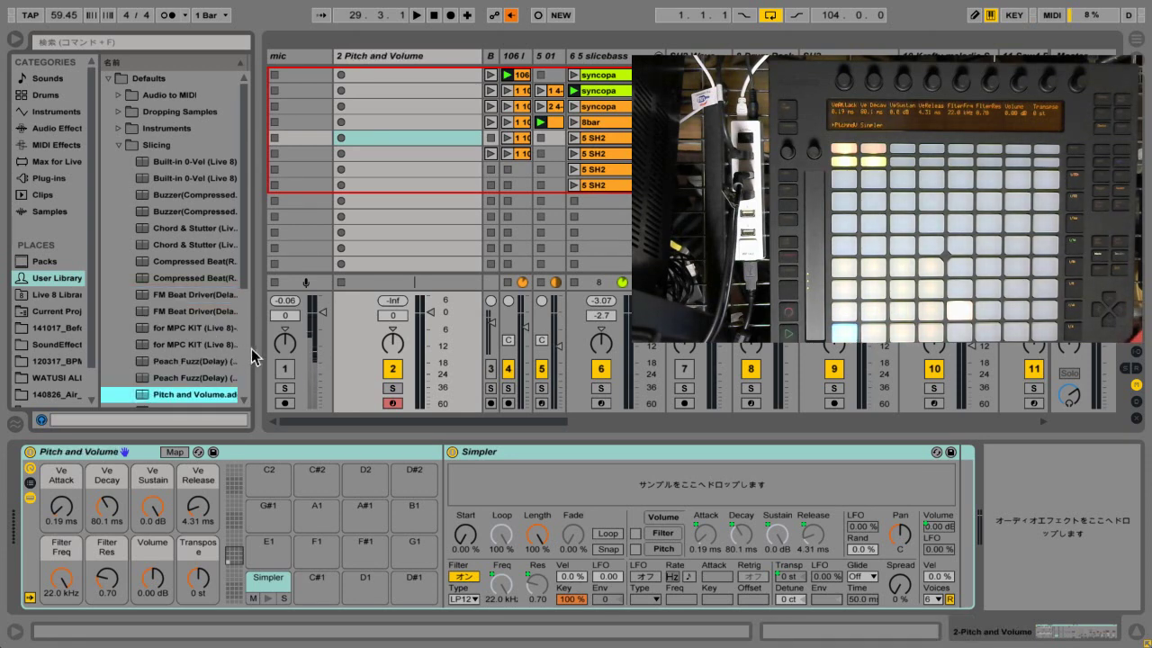
drag(258, 348, 294, 358)
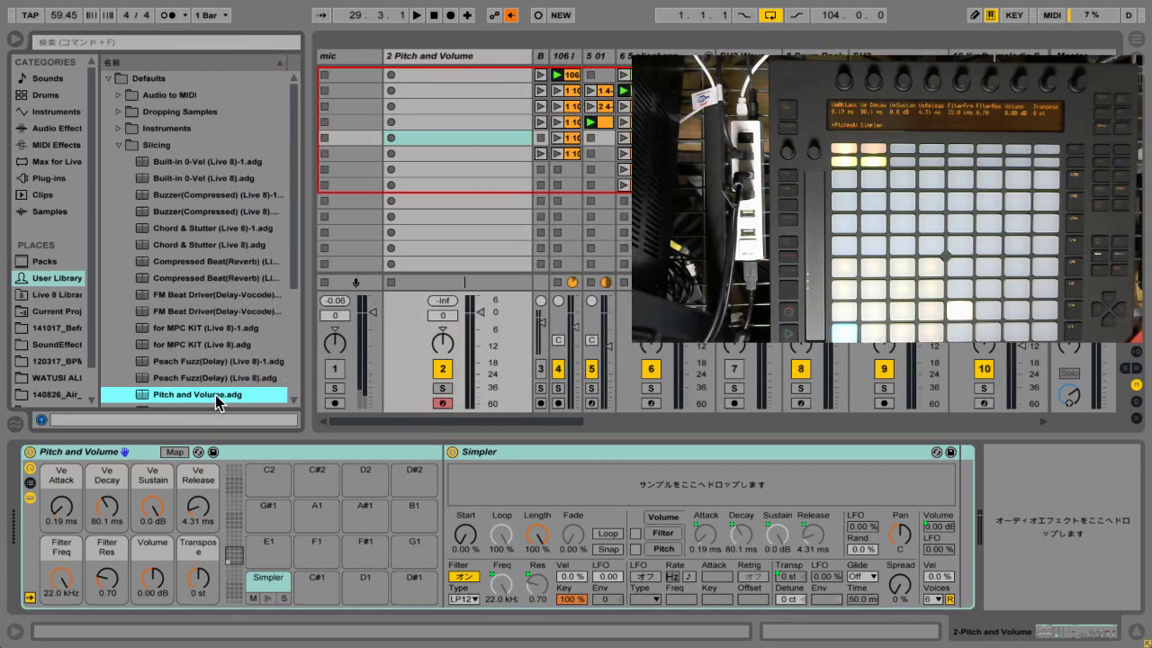
scroll(215, 394, down, 2)
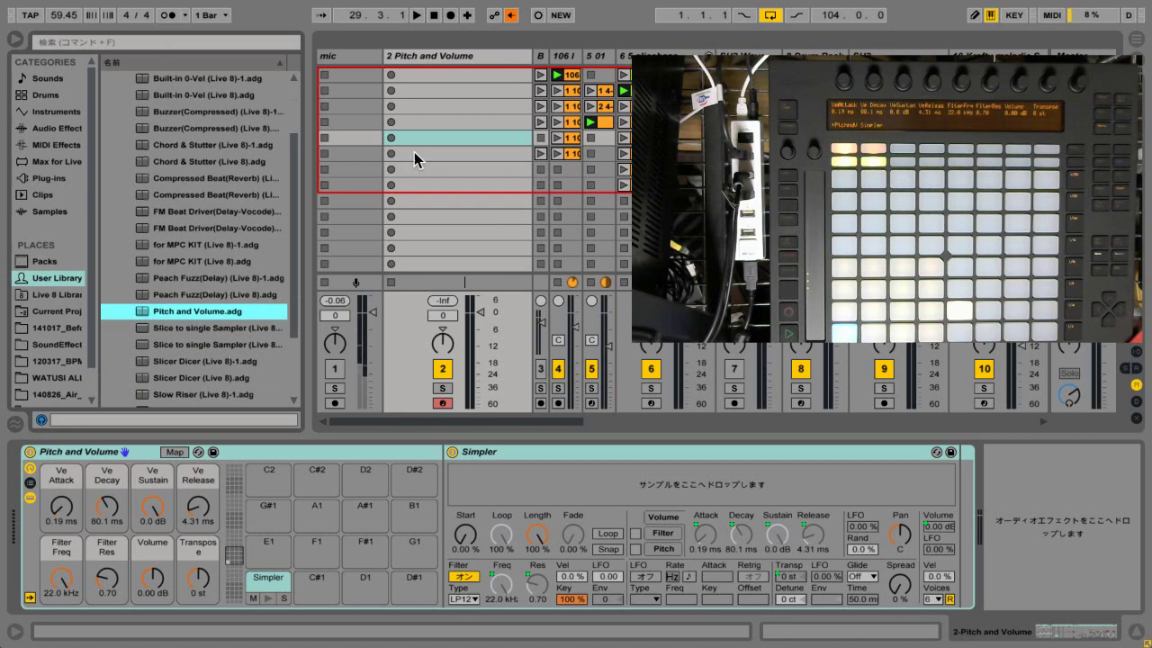
Step: Hide the browser and delete the Pitch and Volume track
click(16, 42)
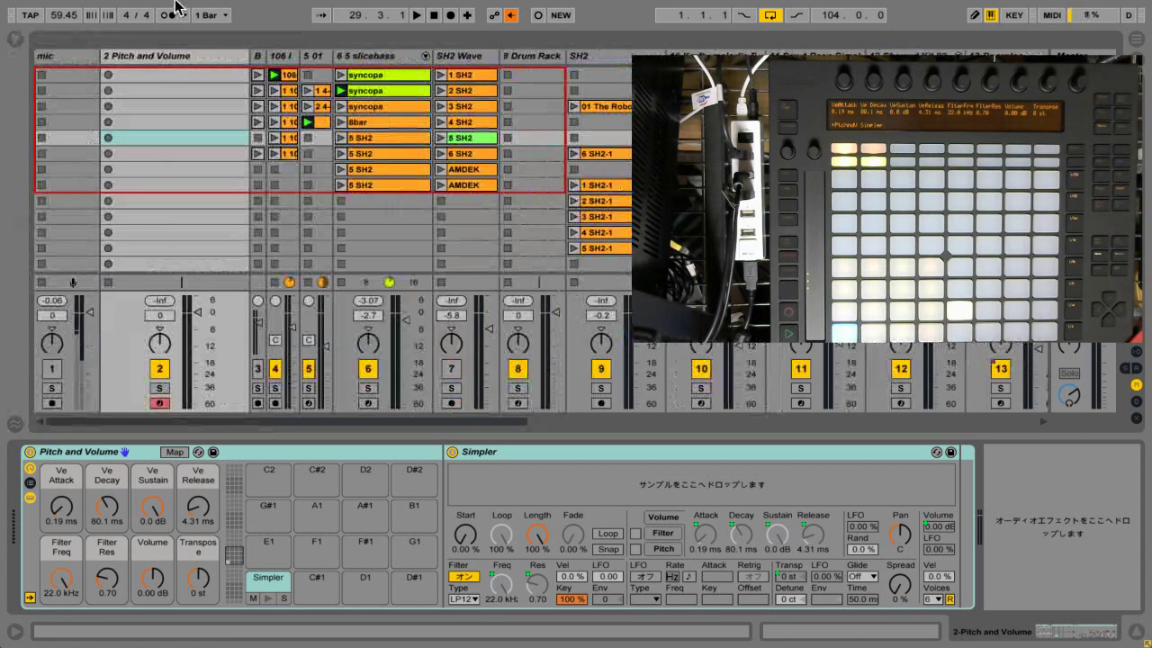
click(161, 63)
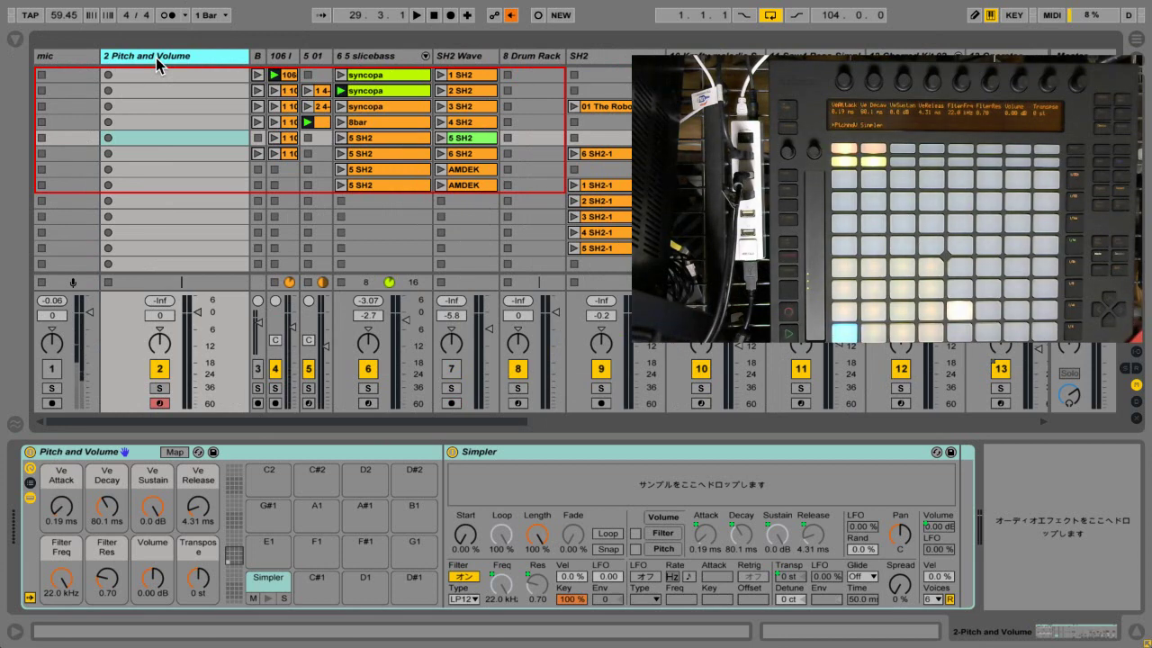
key(Delete)
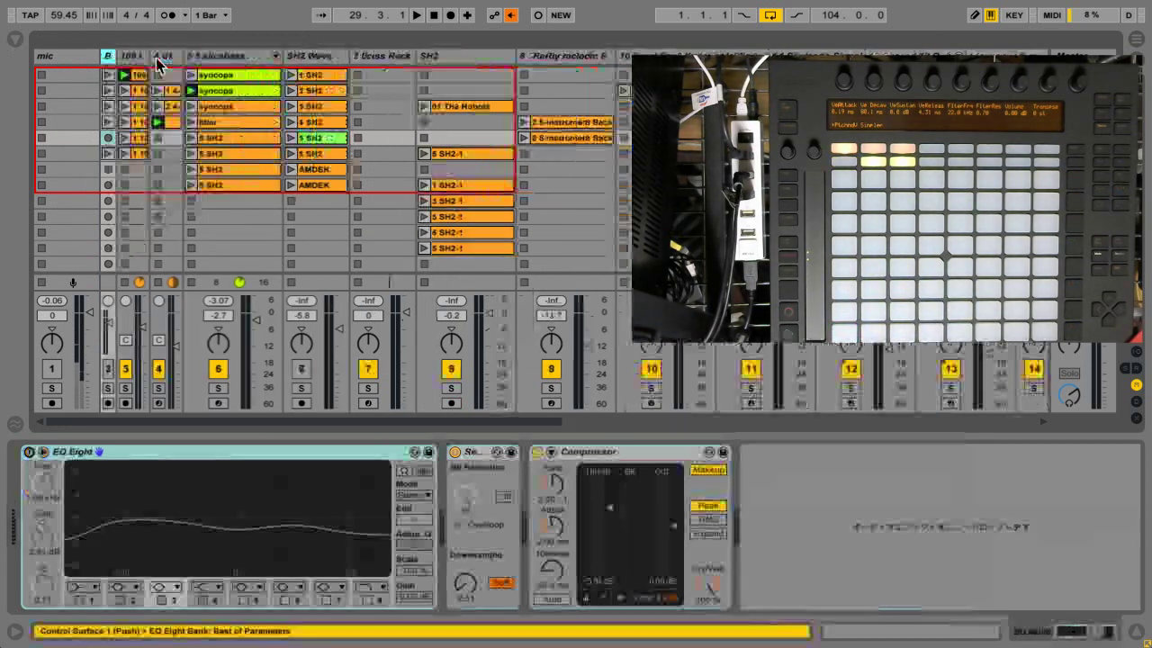
Step: Show the 5 SH2 clip's sample, solo the SH2 Wave track and play the clip
click(320, 140)
double_click(319, 140)
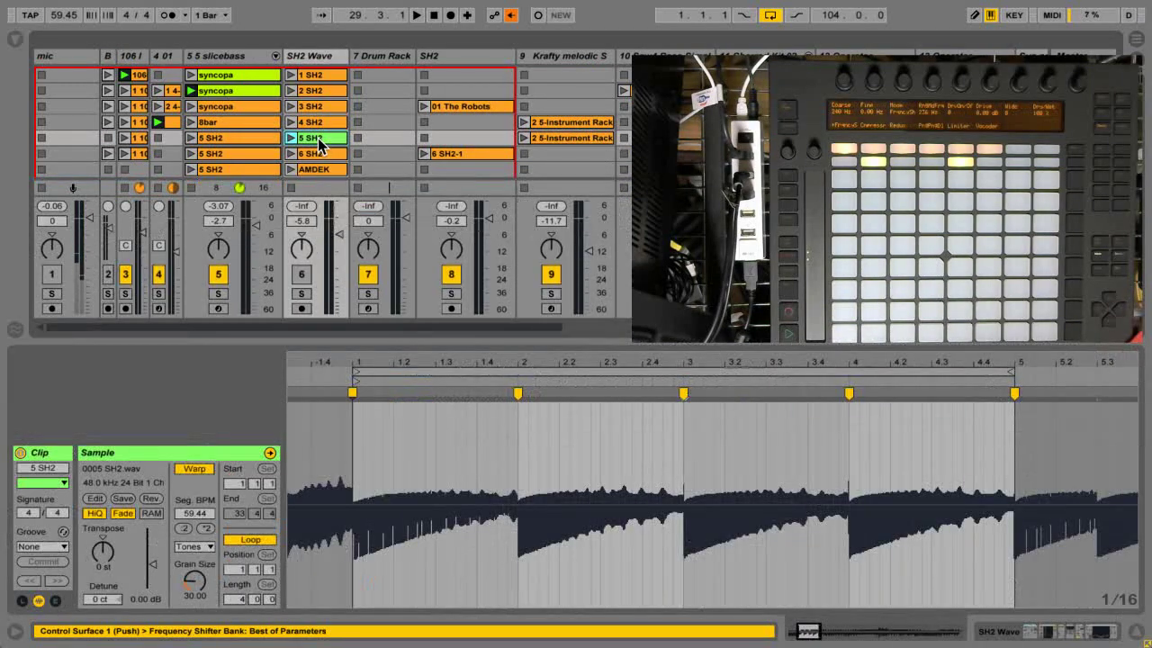
click(303, 295)
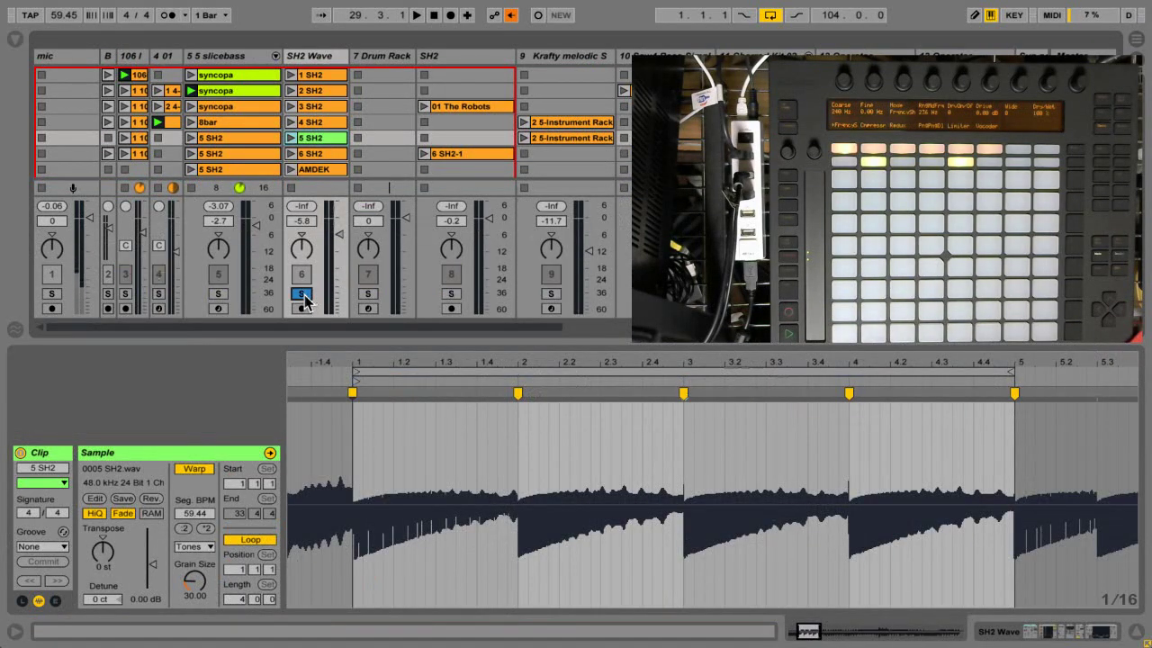
key(space)
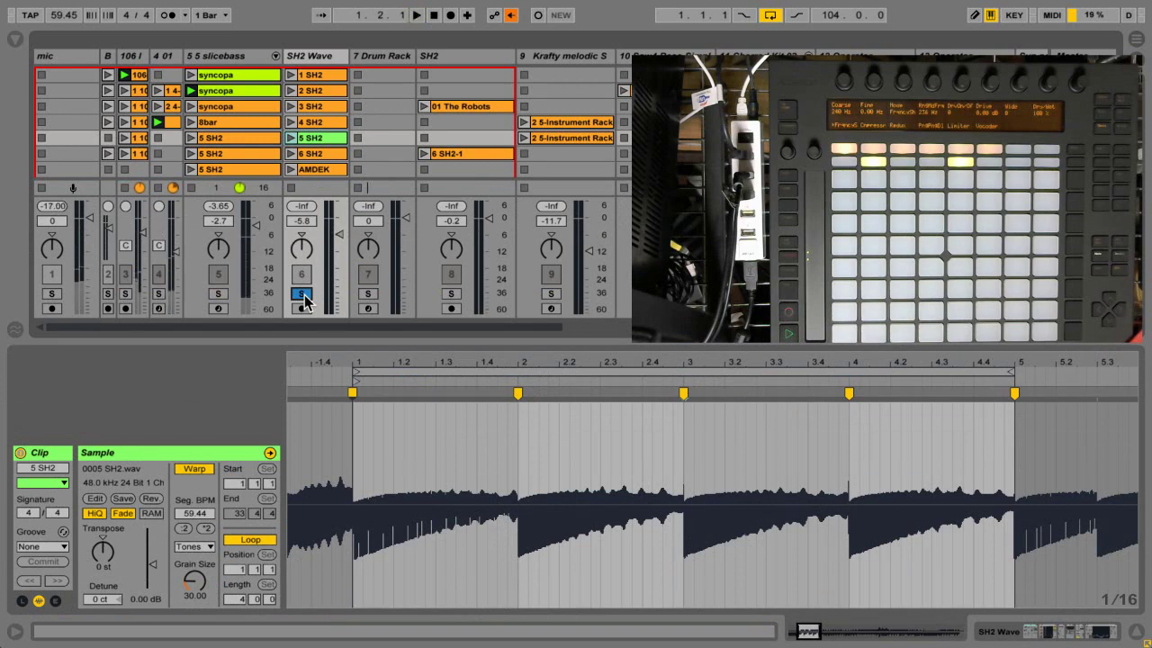
click(291, 140)
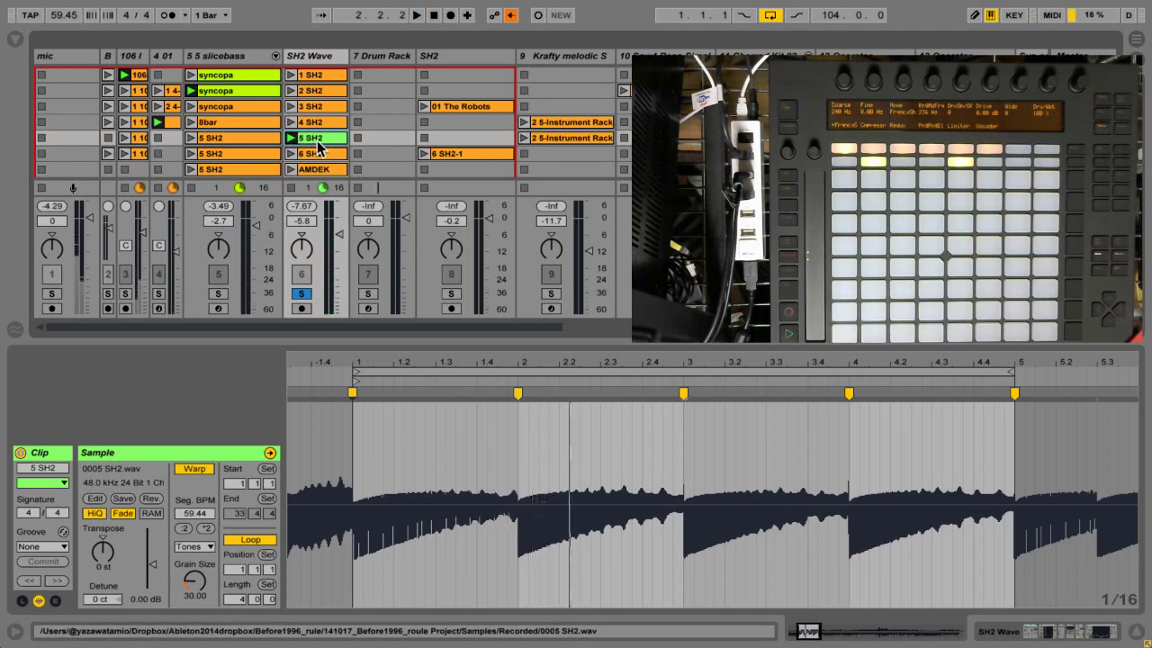
Step: Slice the 5 SH2 clip to a new MIDI track at 1/8 Note divisions using the Pitch and Volume preset
right_click(319, 146)
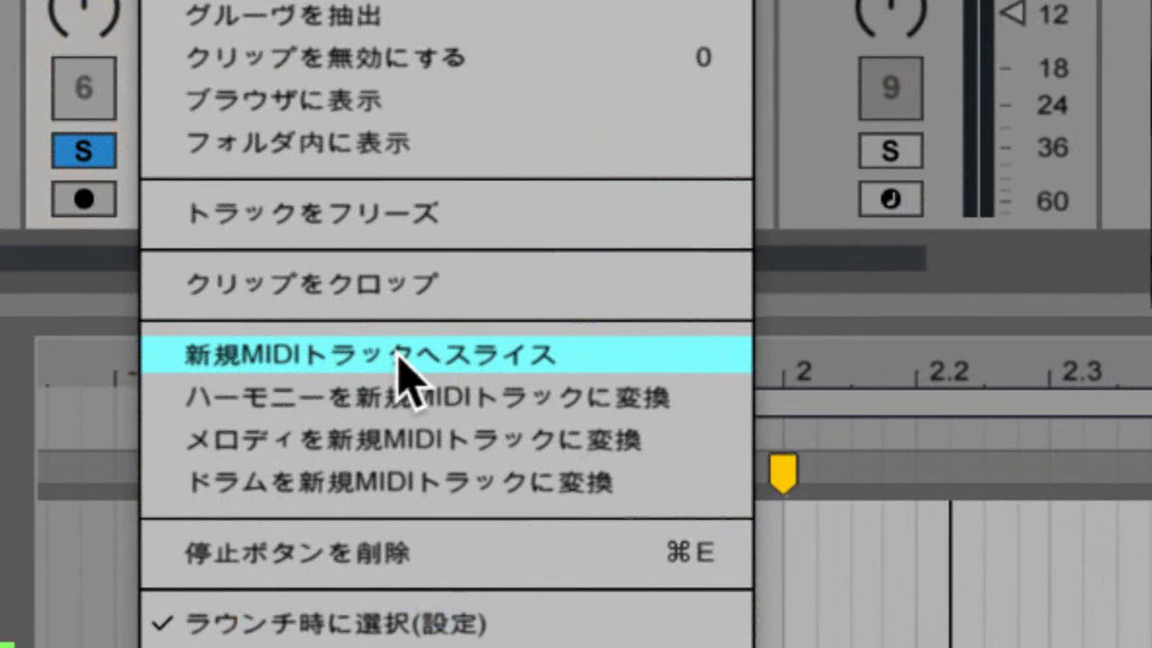
click(401, 369)
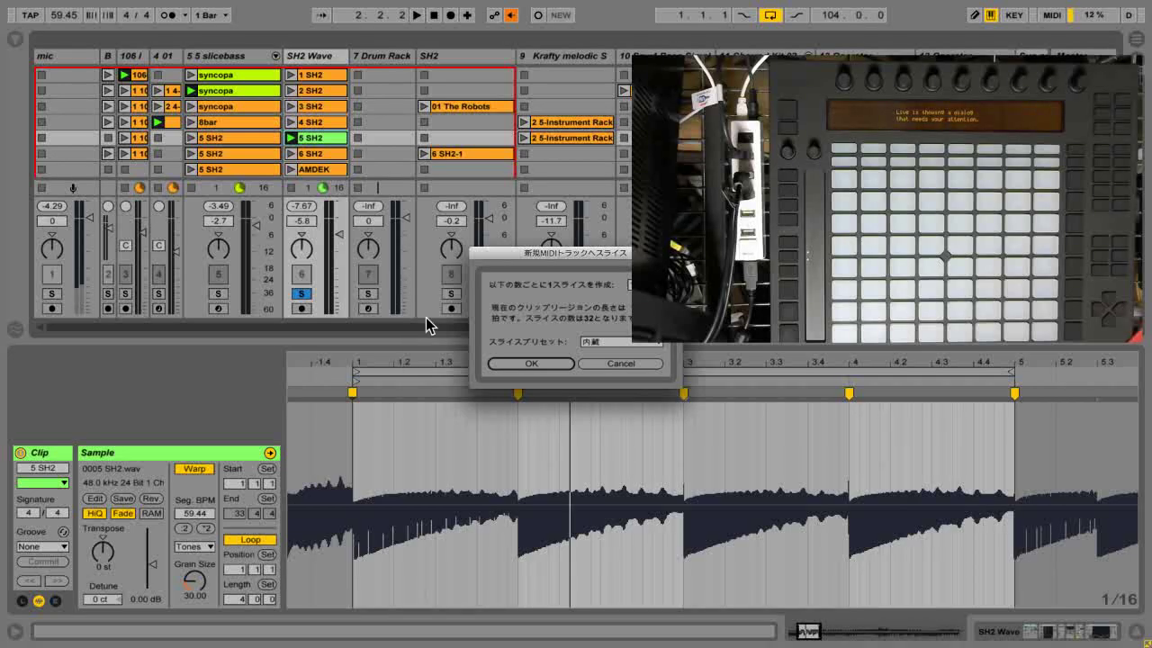
drag(551, 261, 322, 189)
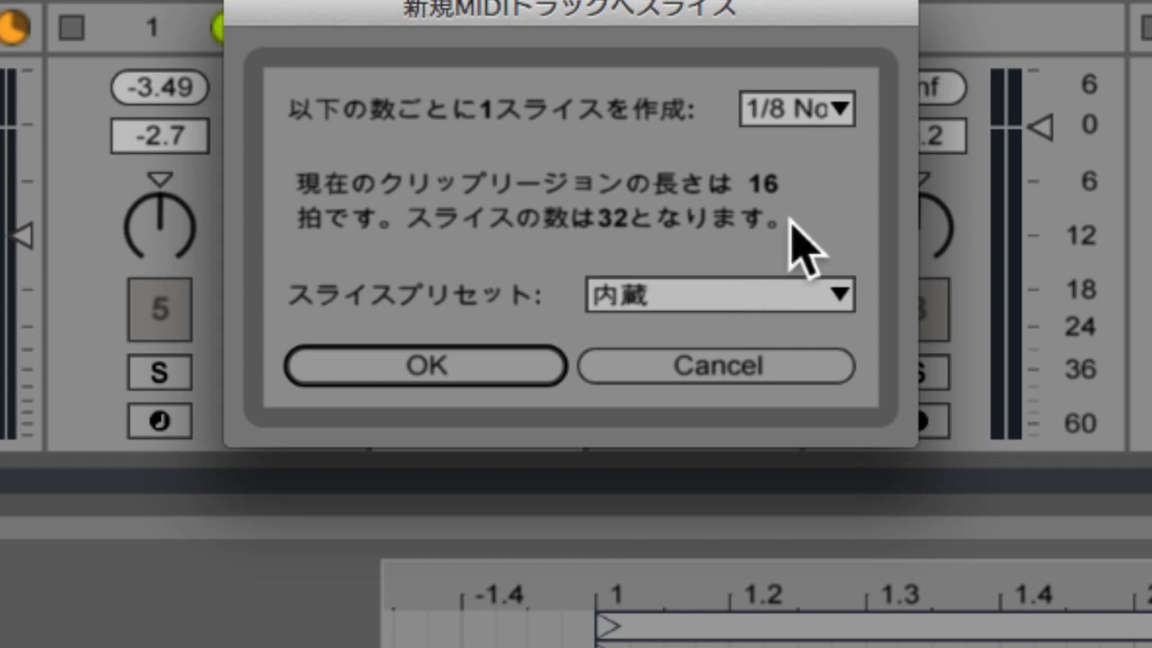
click(835, 108)
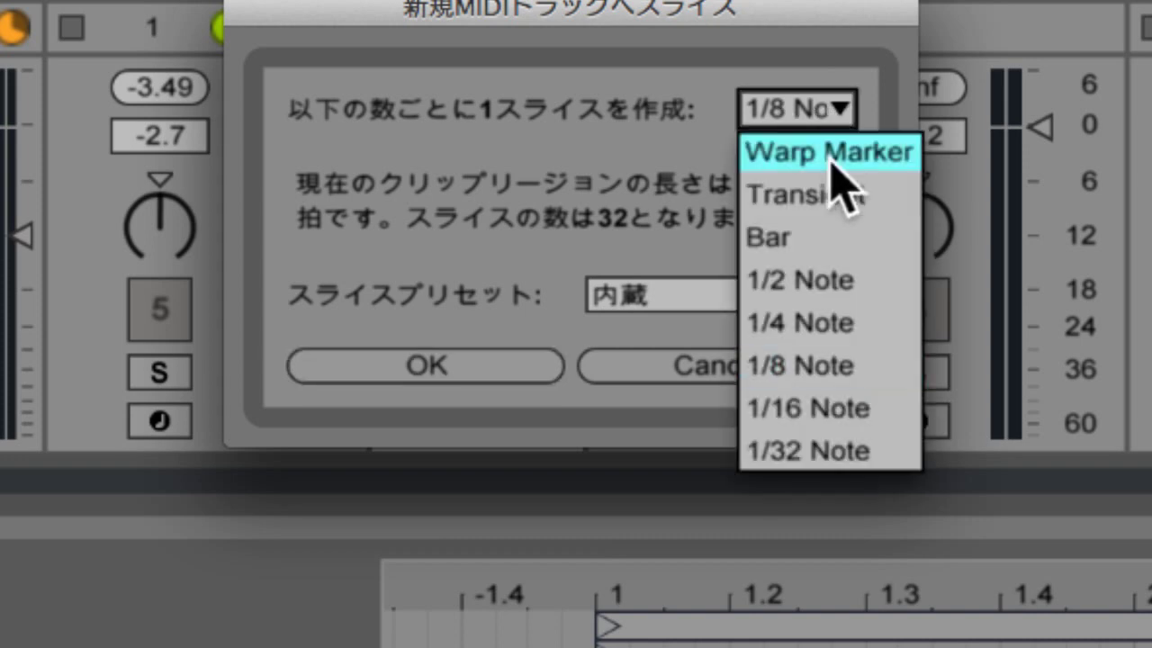
click(821, 364)
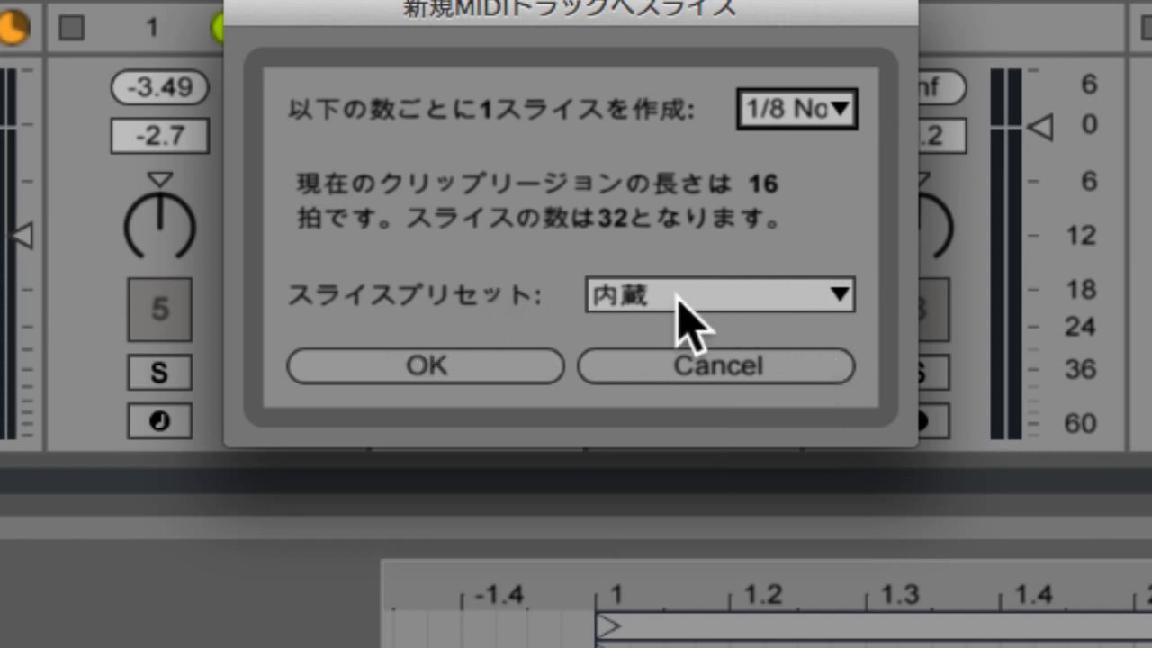
click(727, 306)
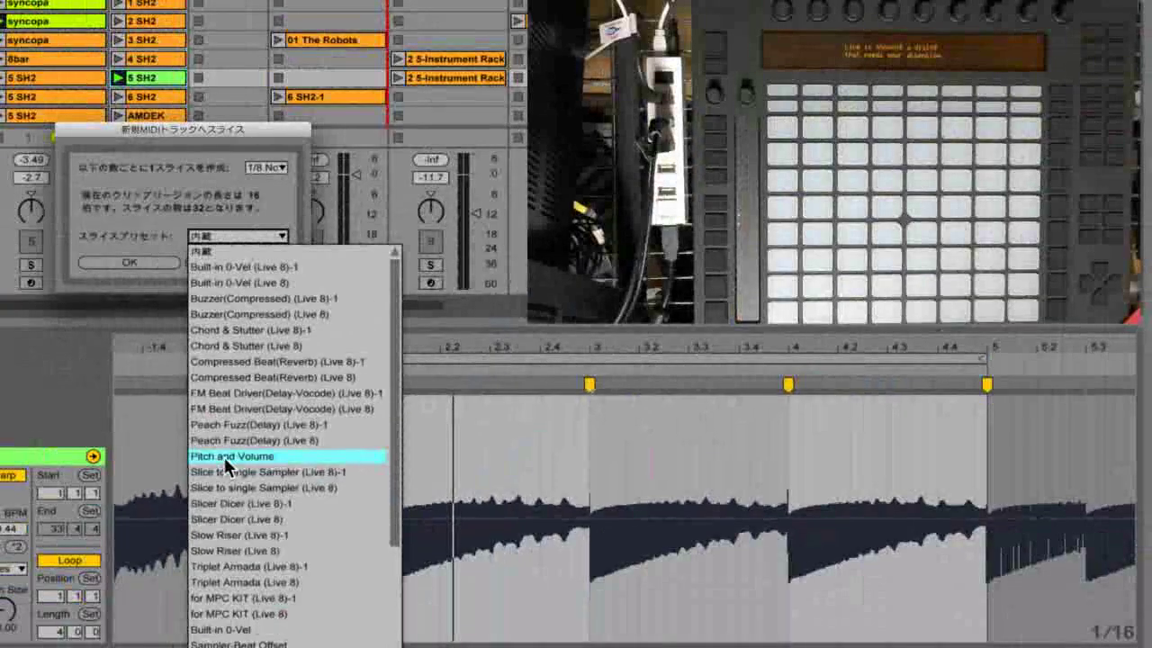
click(186, 453)
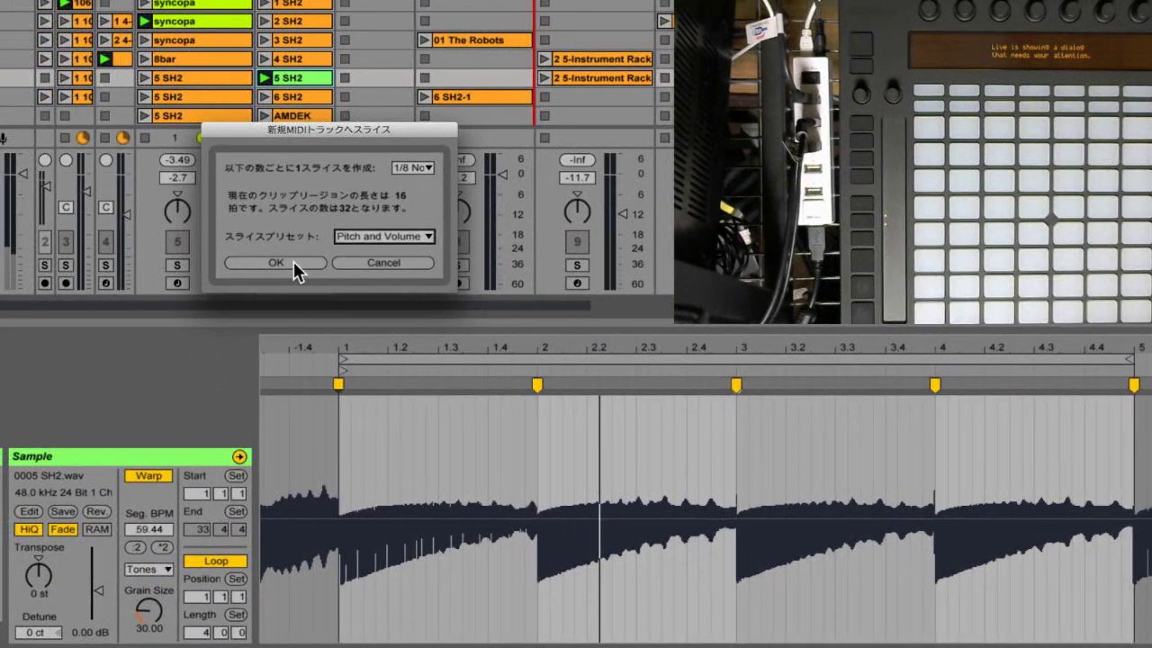
click(276, 261)
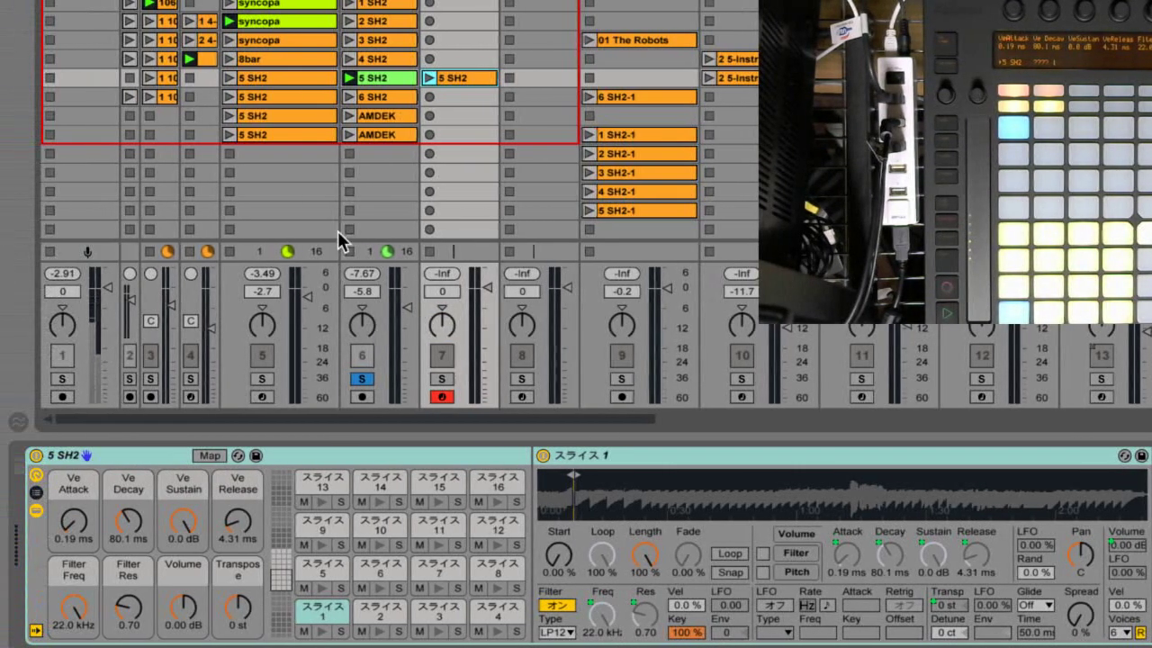
Step: Solo and play the sliced 5 SH2 track in place of SH2 Wave, and set its Volume macro to 0.56 dB
click(348, 251)
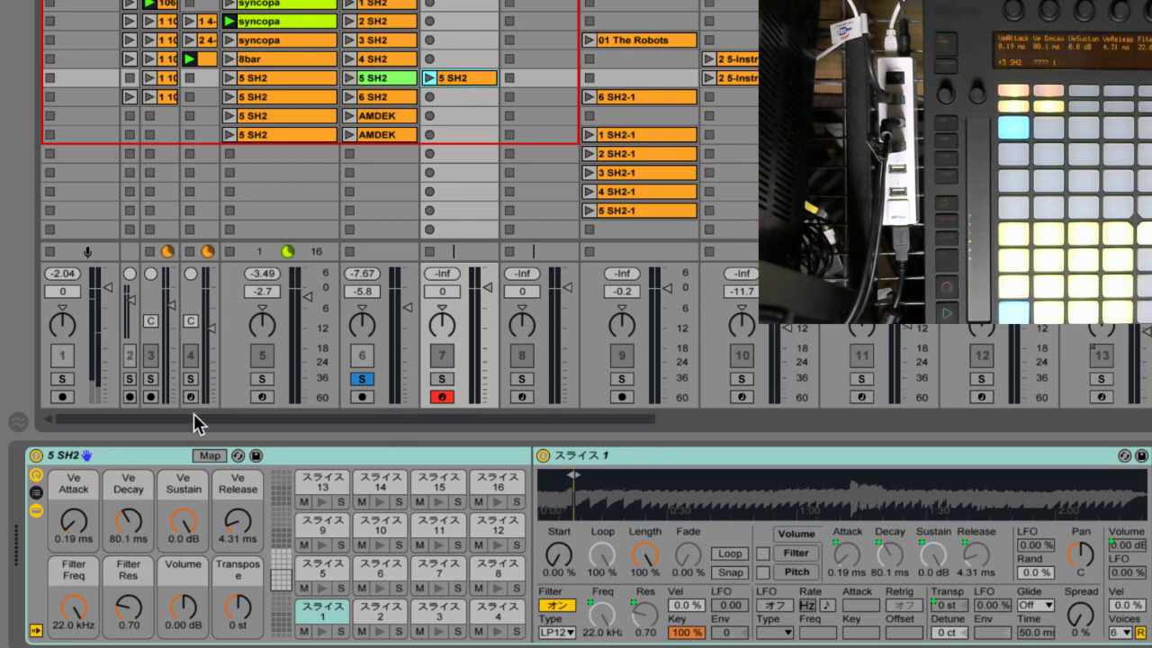
click(442, 379)
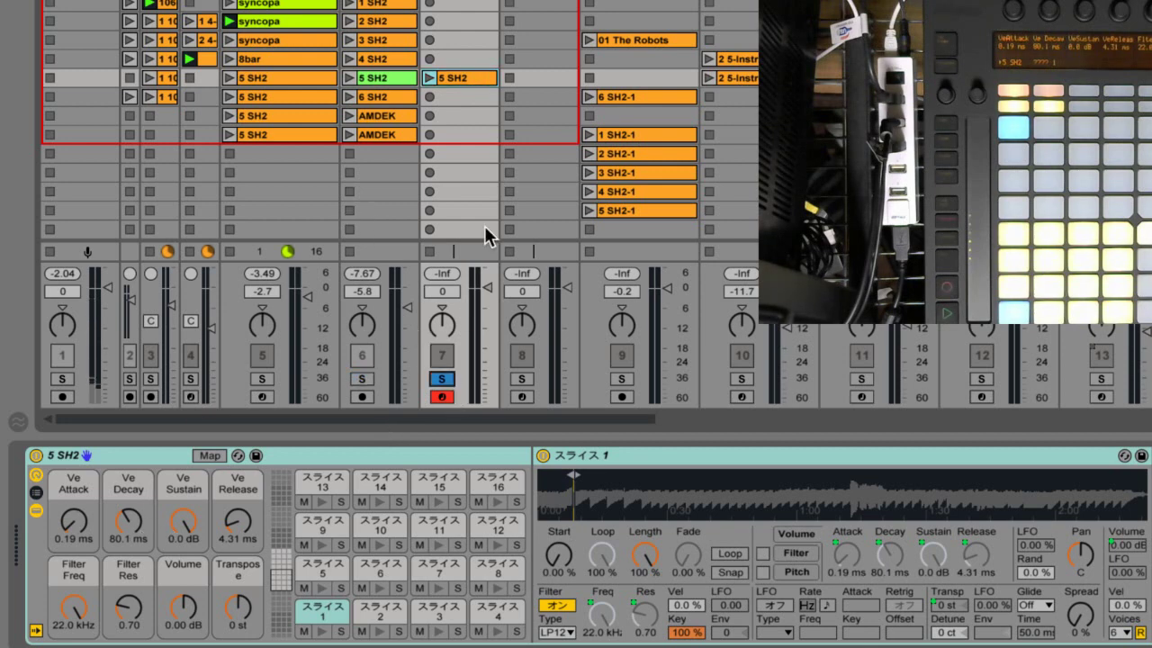
click(431, 77)
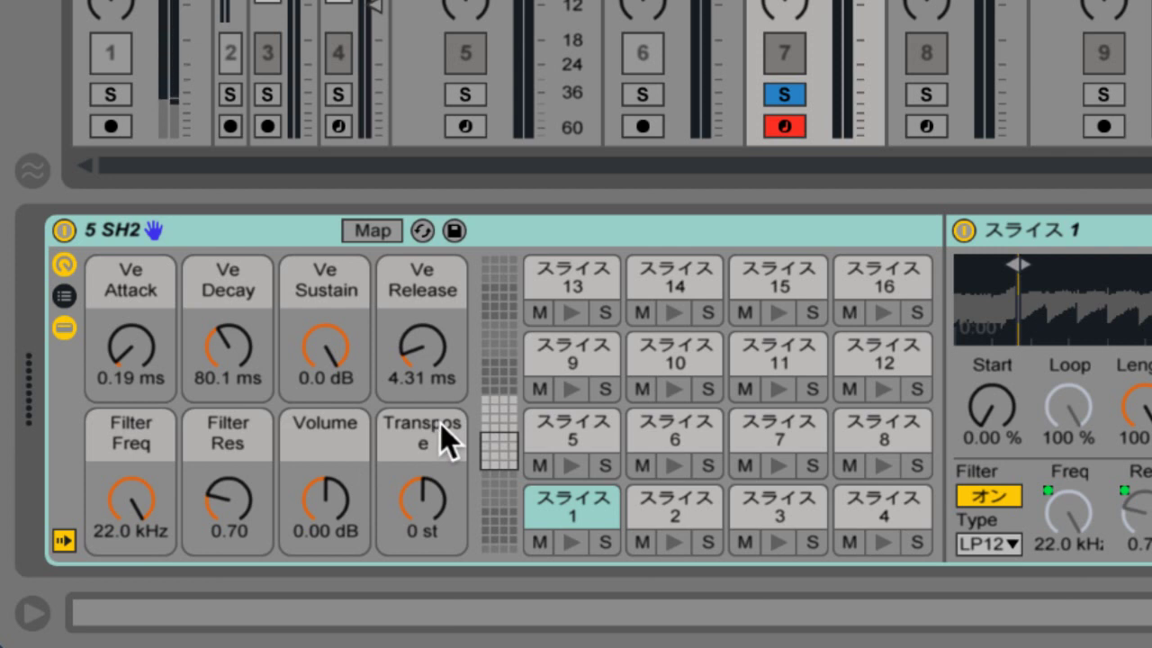
click(311, 431)
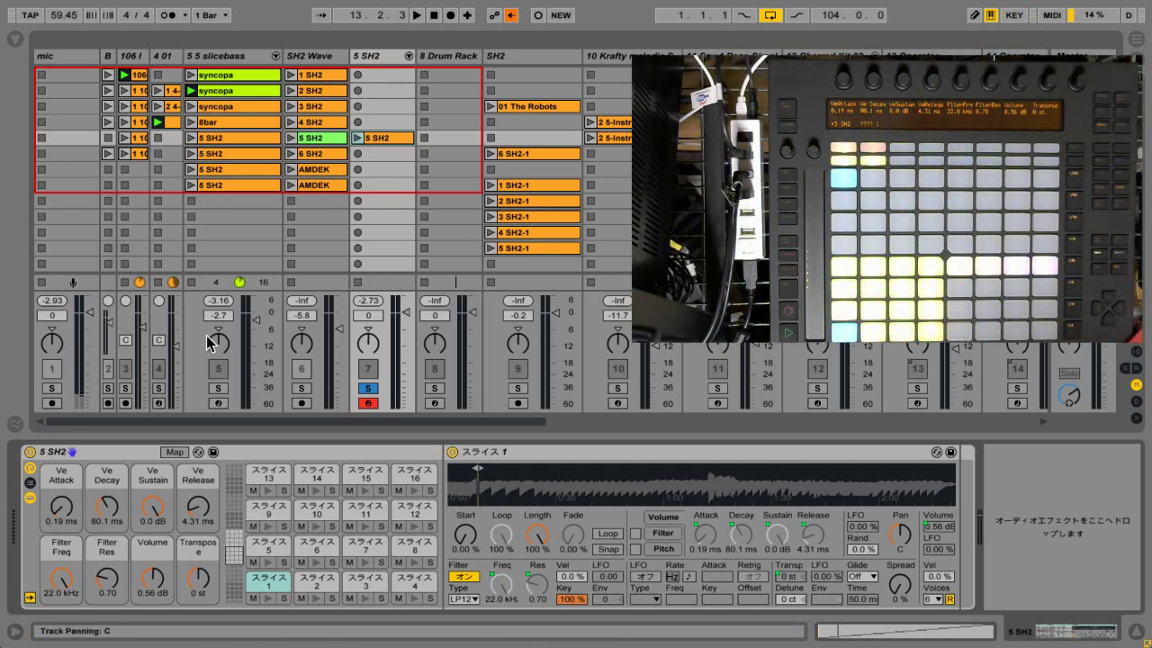
Step: Preview the soloed 5 slicebass track, and copy its second syncopa clip to the same slot on the 5 SH2 track
click(220, 389)
key(space)
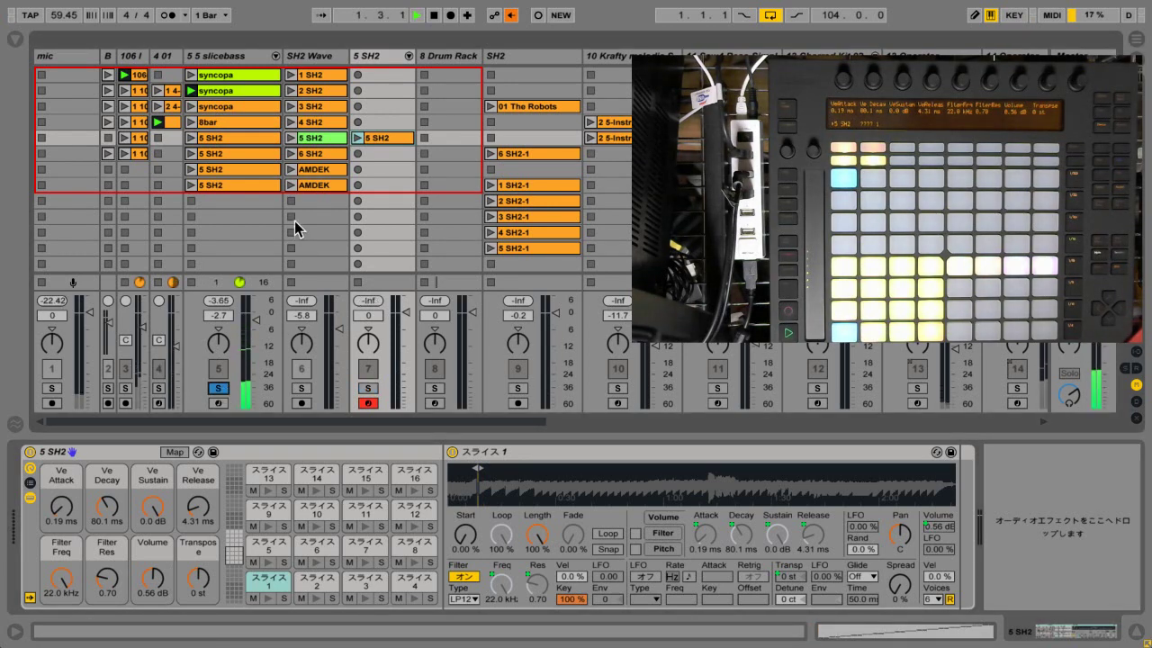
key(space)
double_click(241, 87)
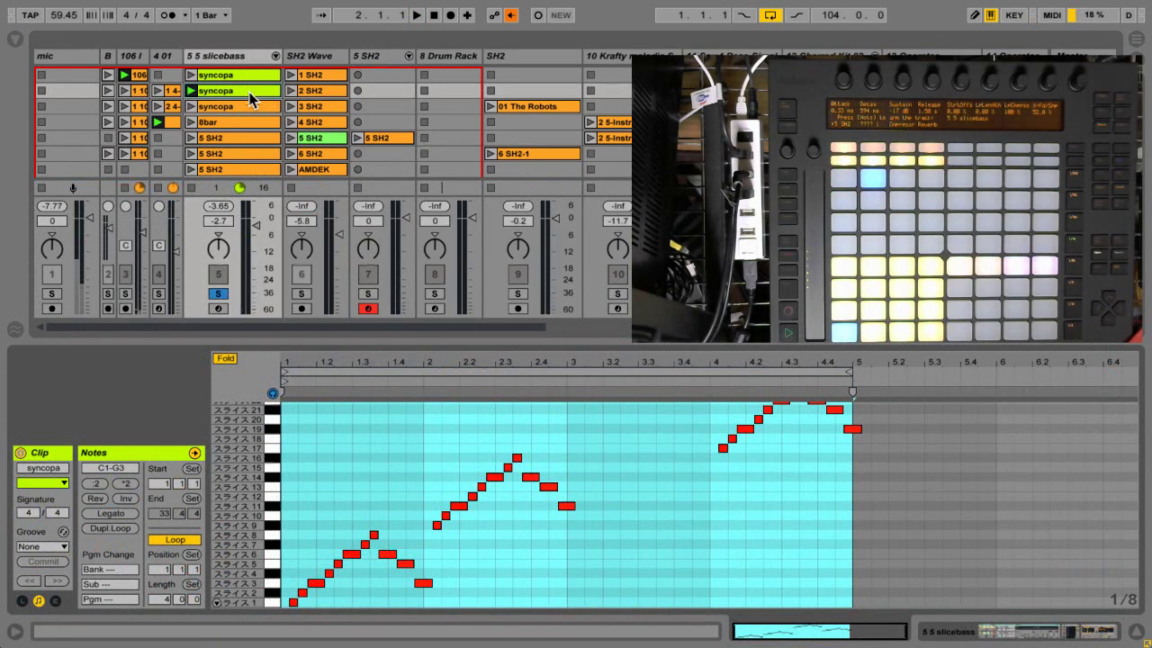
drag(252, 99, 391, 88)
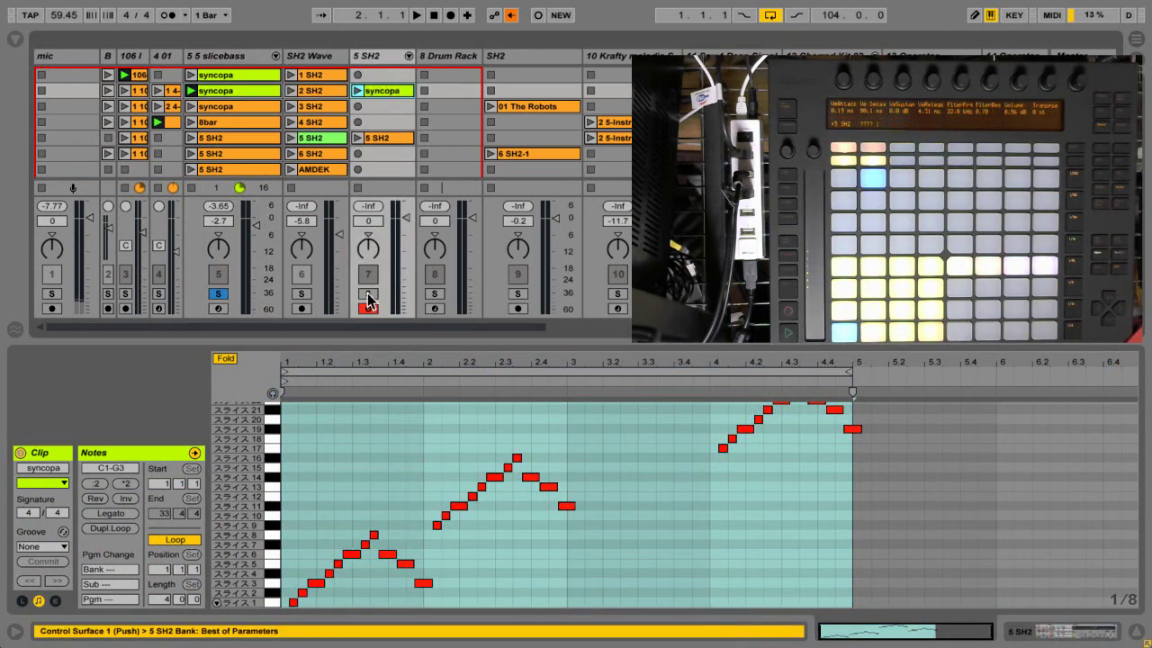
Step: Launch the copied syncopa clip with the 5 SH2 track's Drum Rack shown, and play it unsoloed with the other tracks
click(358, 89)
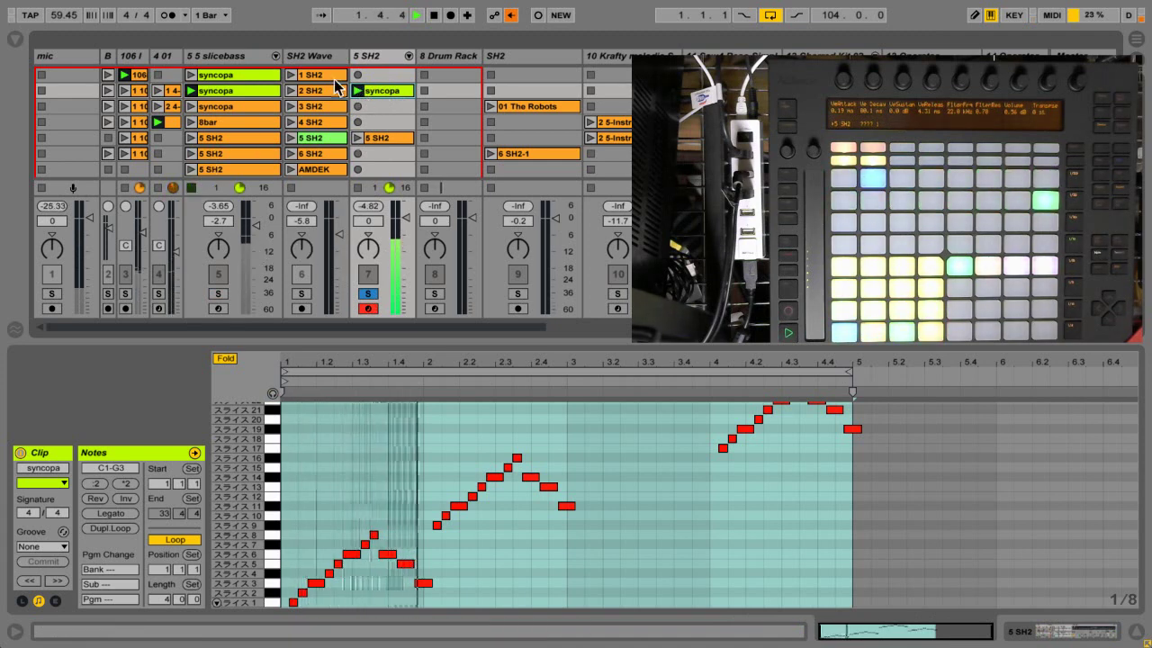
click(382, 58)
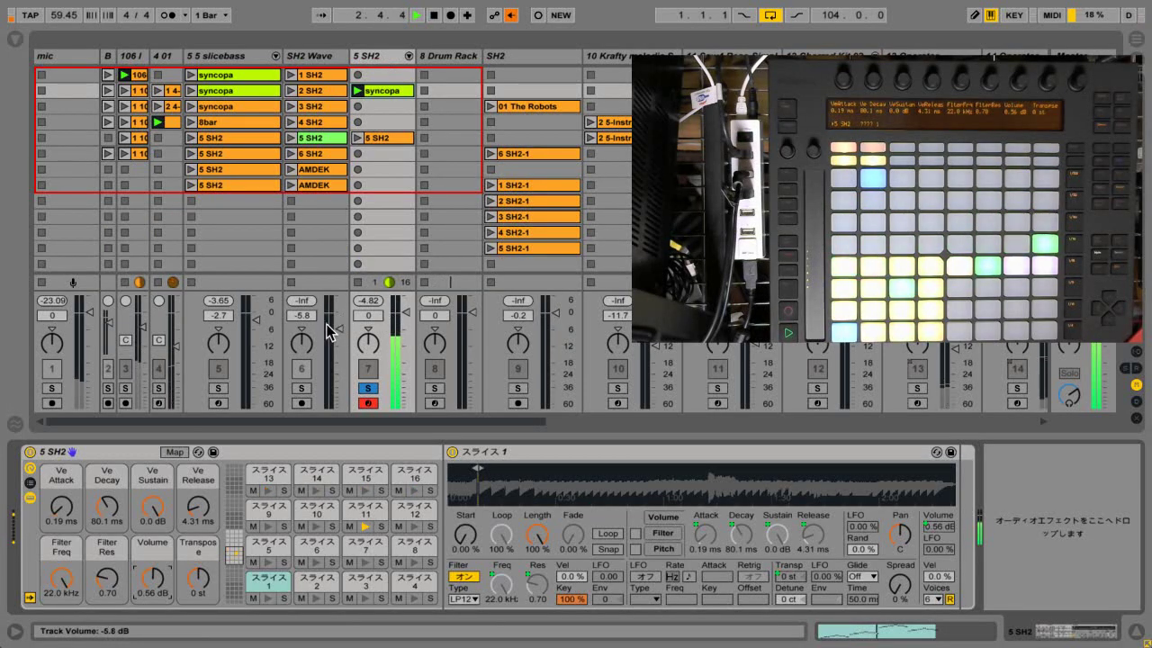
click(368, 389)
key(space)
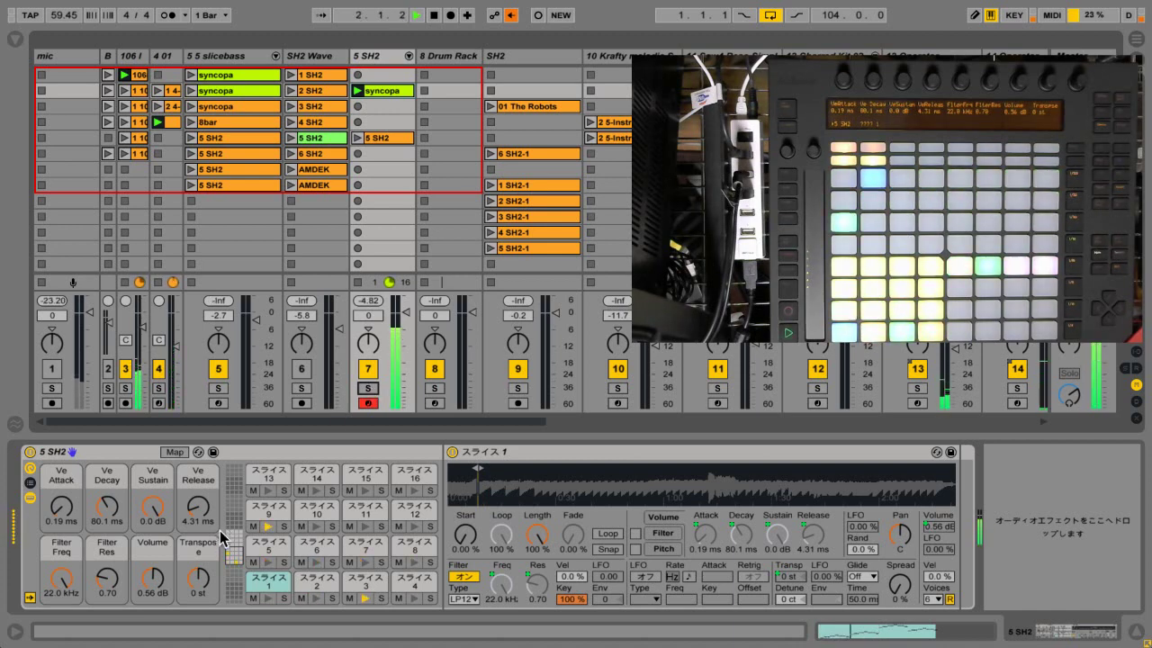
Step: Set the macros to attack 1.08 ms, decay 28.6 ms, sustain -11 dB, release 24.1 ms and volume 9.00 dB, comparing solo with full mix
click(368, 390)
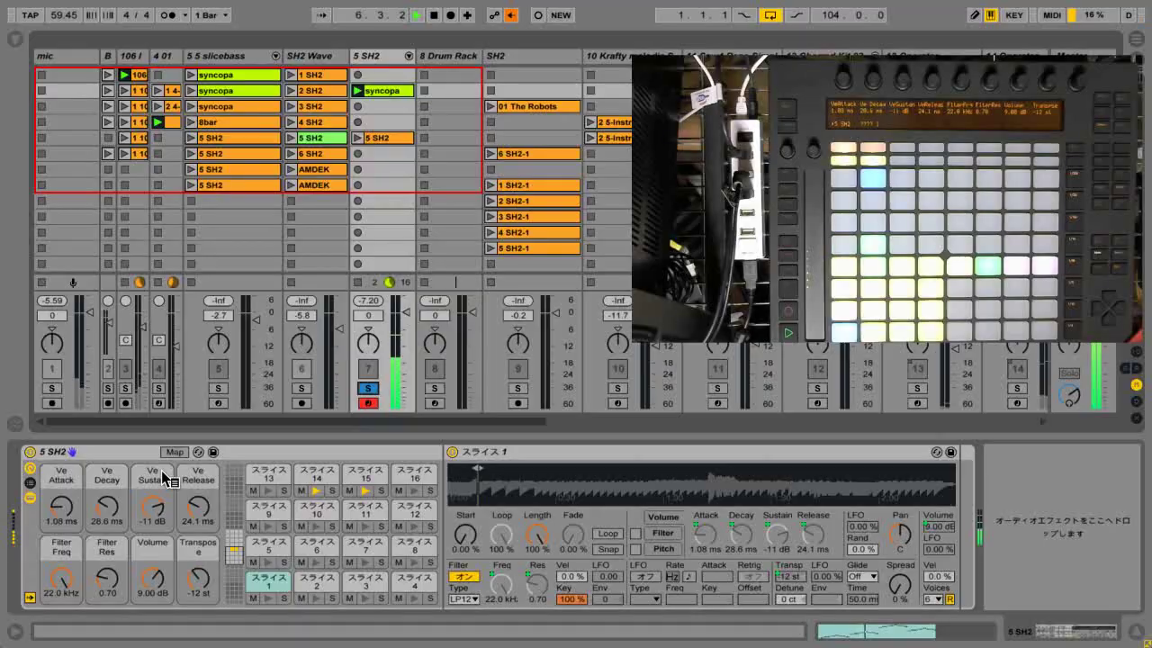
click(369, 390)
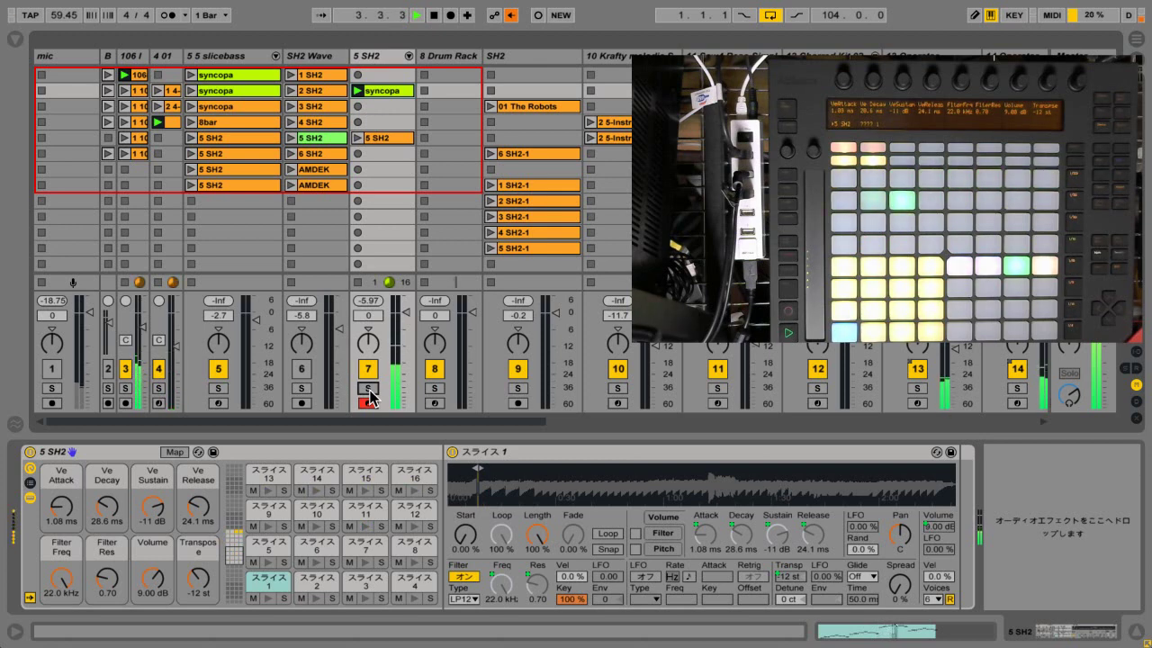
click(368, 389)
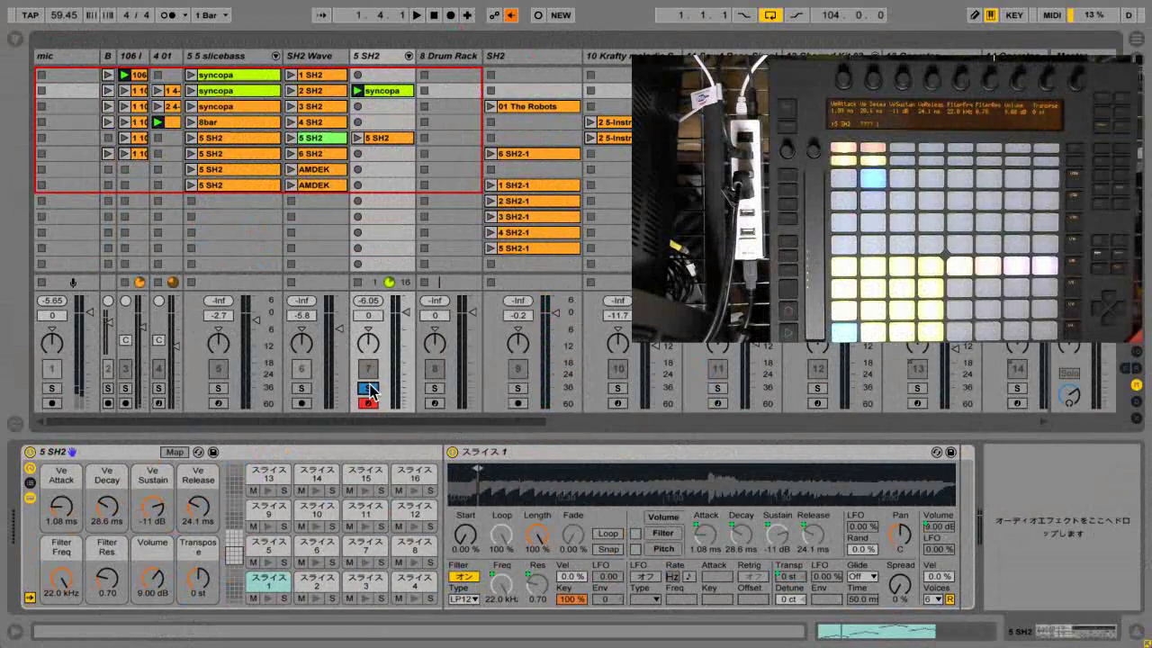
click(368, 388)
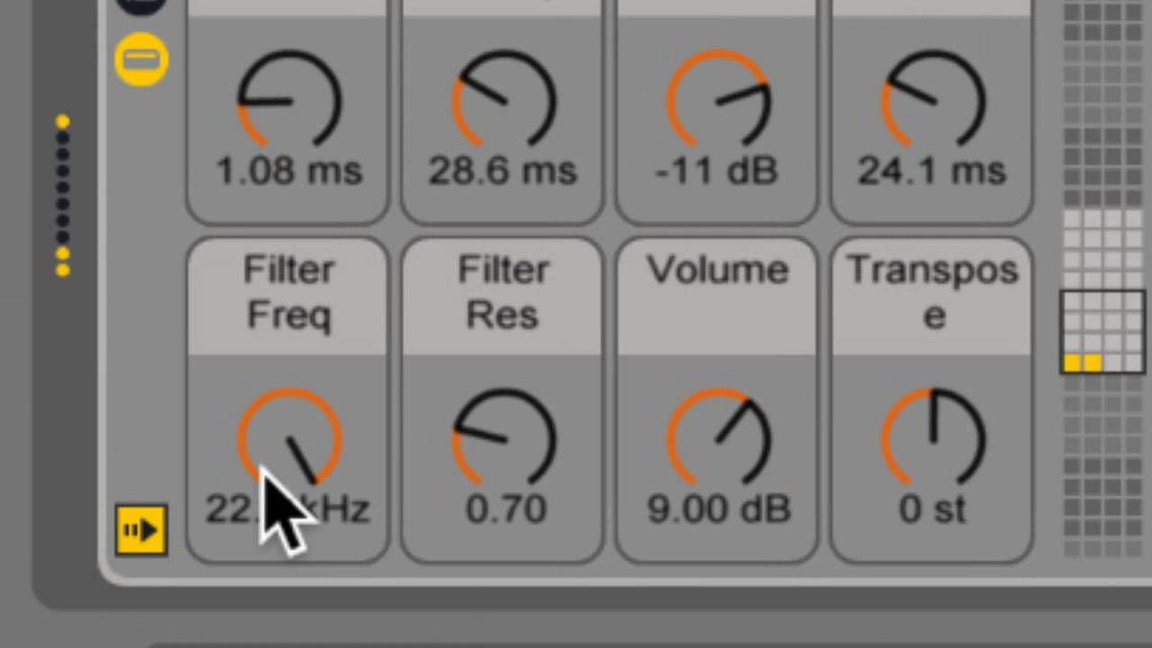
Step: Set Filter Freq to 1.17 kHz, Filter Res to 2.68, Ve Decay to 1.37 s and Transpose to -12 st, and audition the track soloed and unsoloed
drag(261, 466, 270, 504)
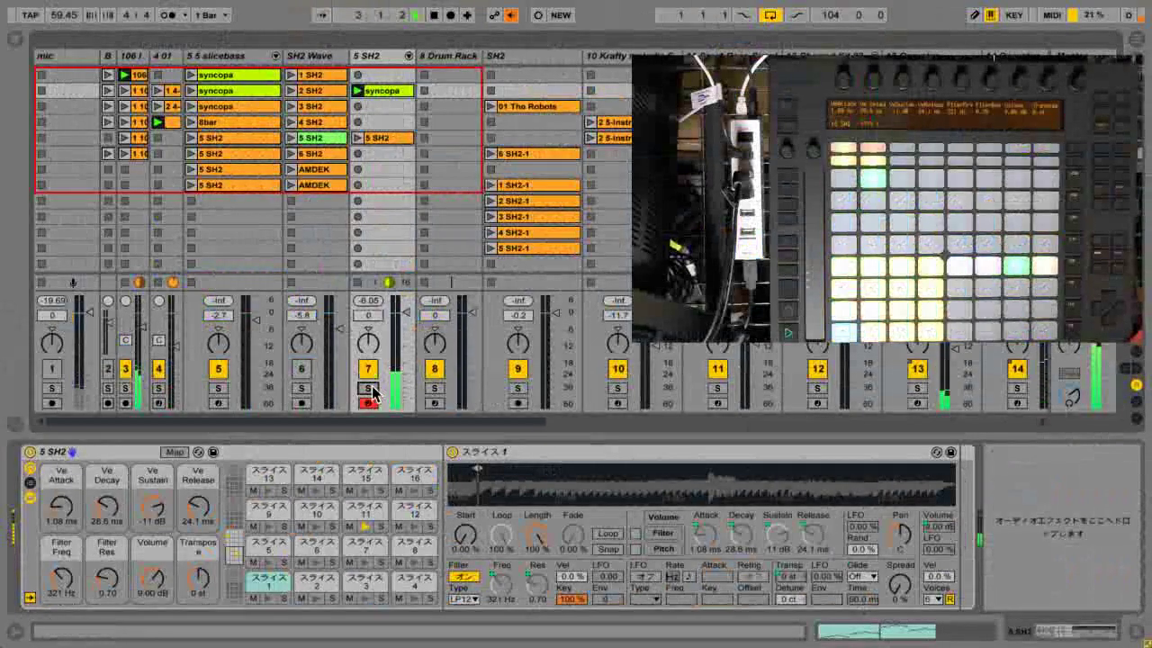
click(369, 389)
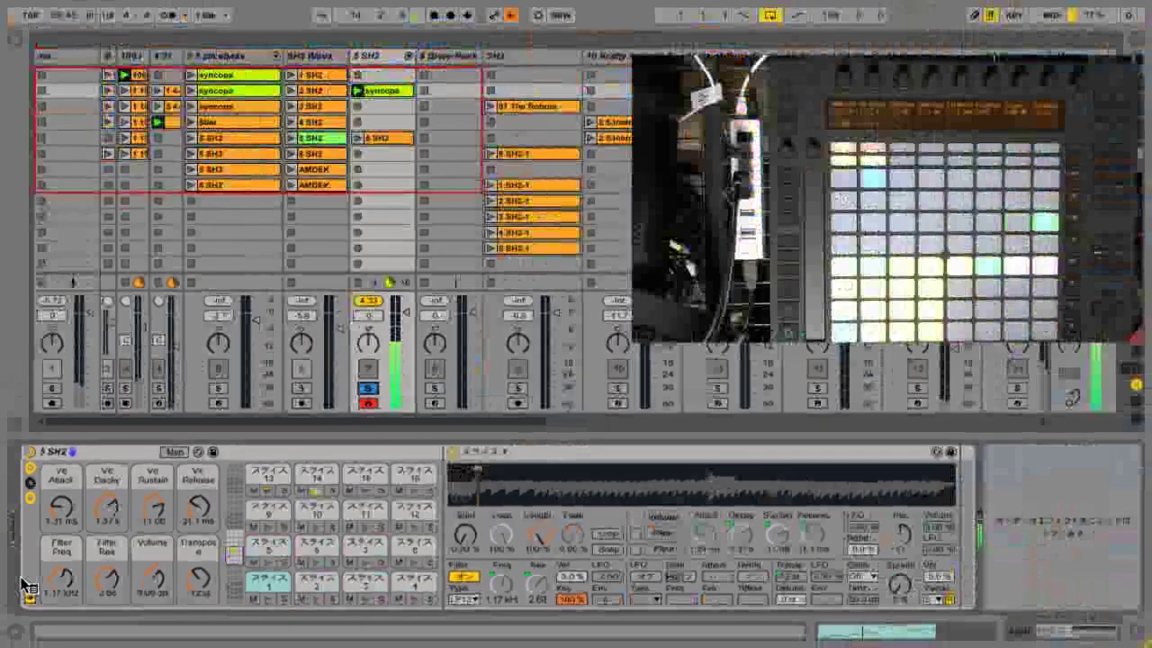
click(370, 388)
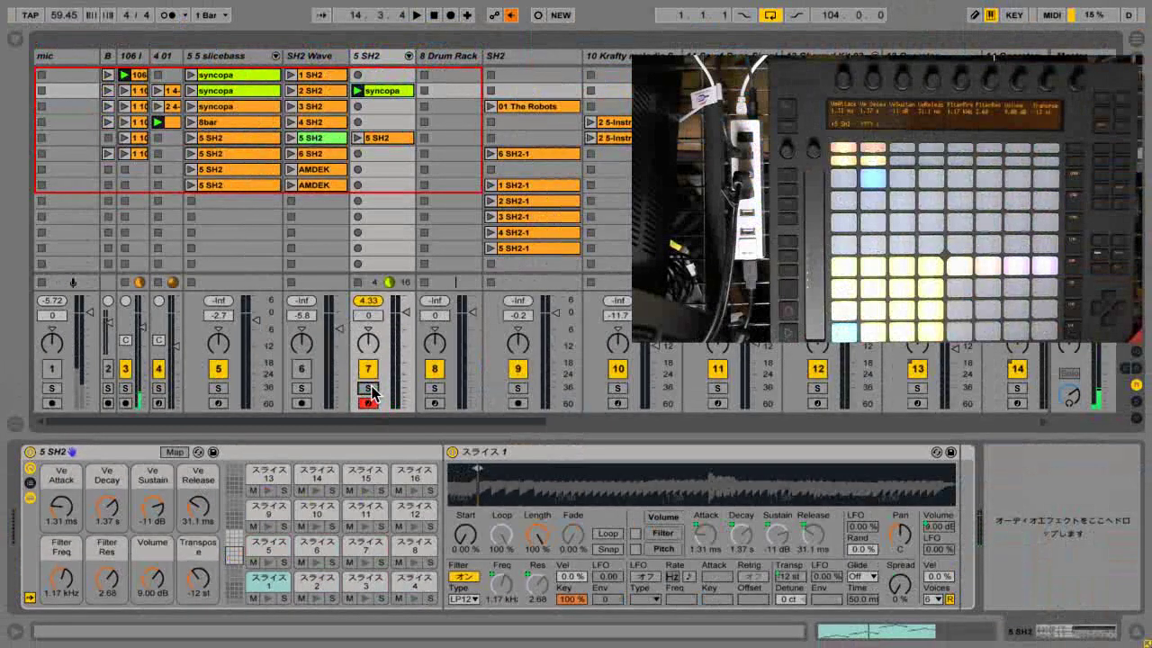
Step: Play the full mix with the Volume macro at 7.88 dB, stop playback and switch to Flash Media Live Encoder
key(space)
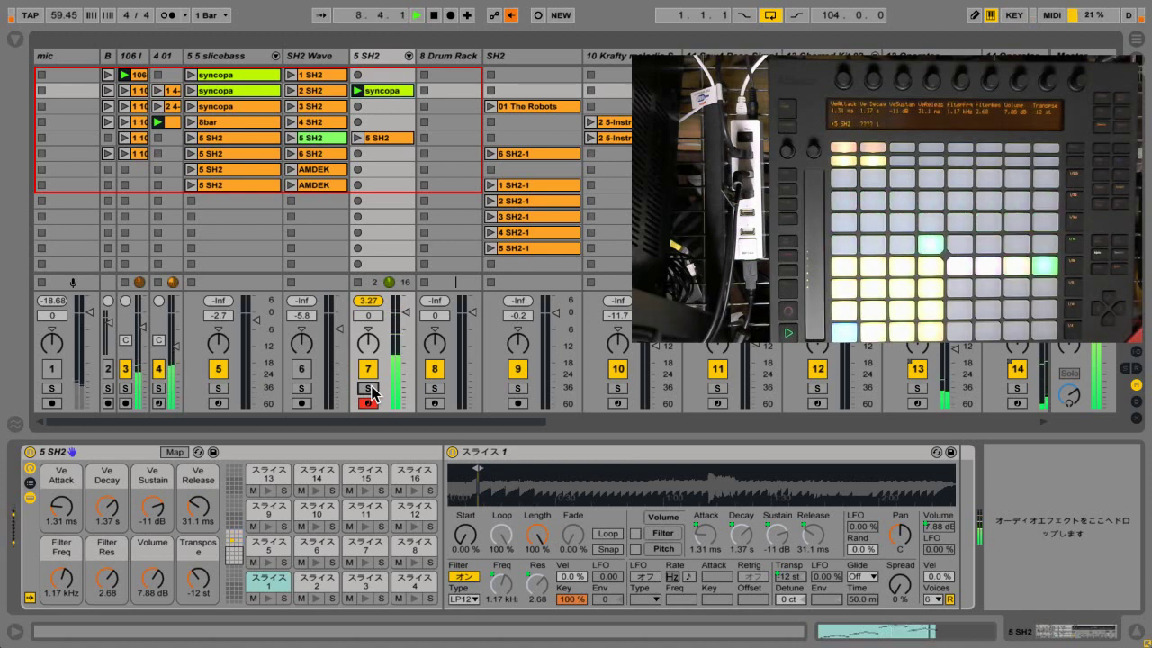
key(space)
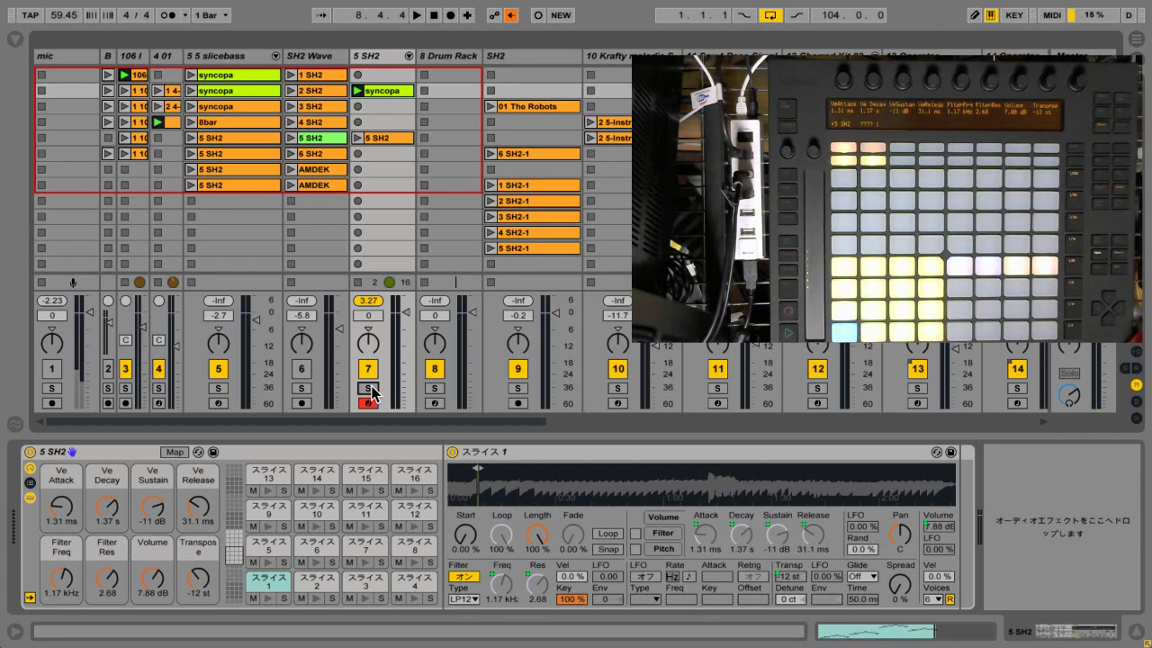
key(super+Tab)
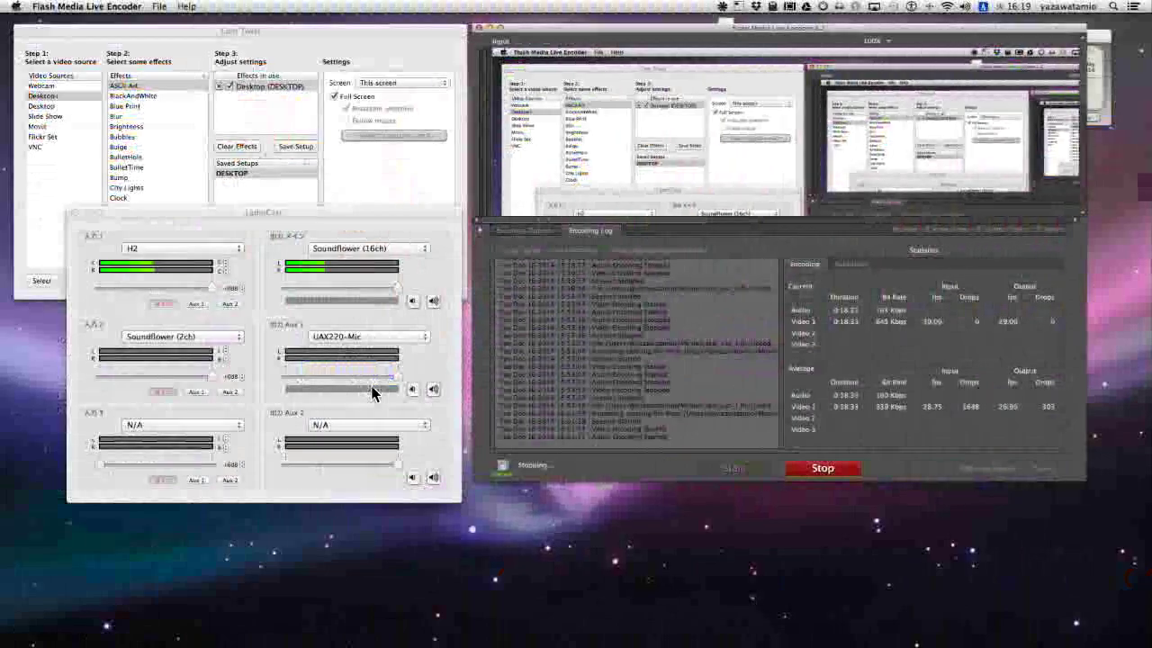